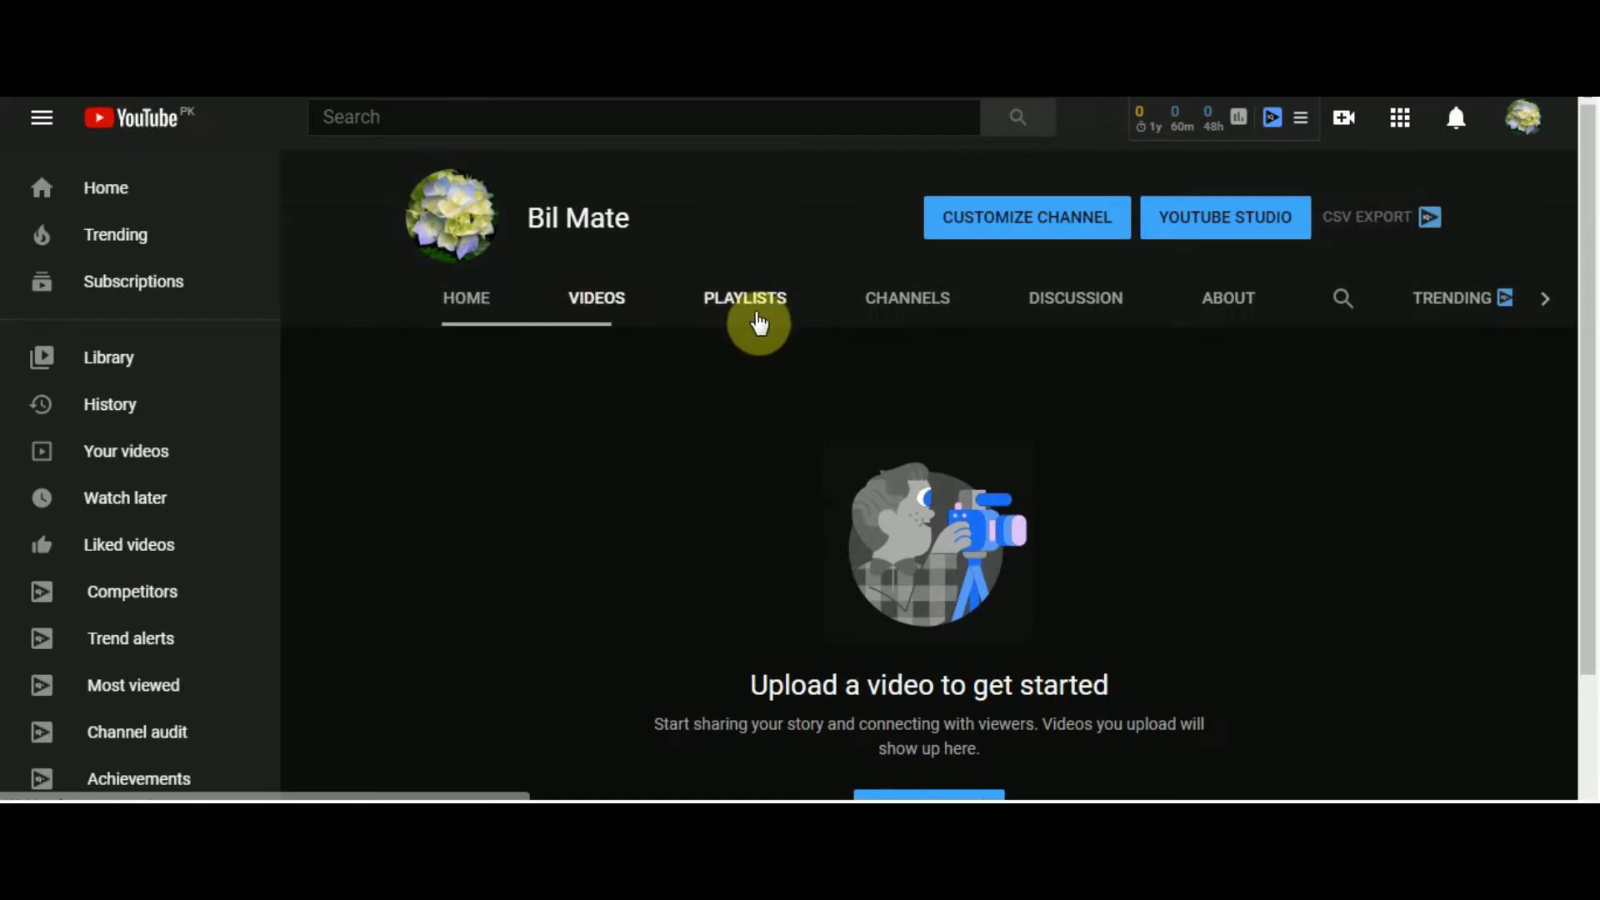
- Look through the channel's Playlists, Channels, Discussion, About and Home sections
left_click(756, 310)
left_click(916, 313)
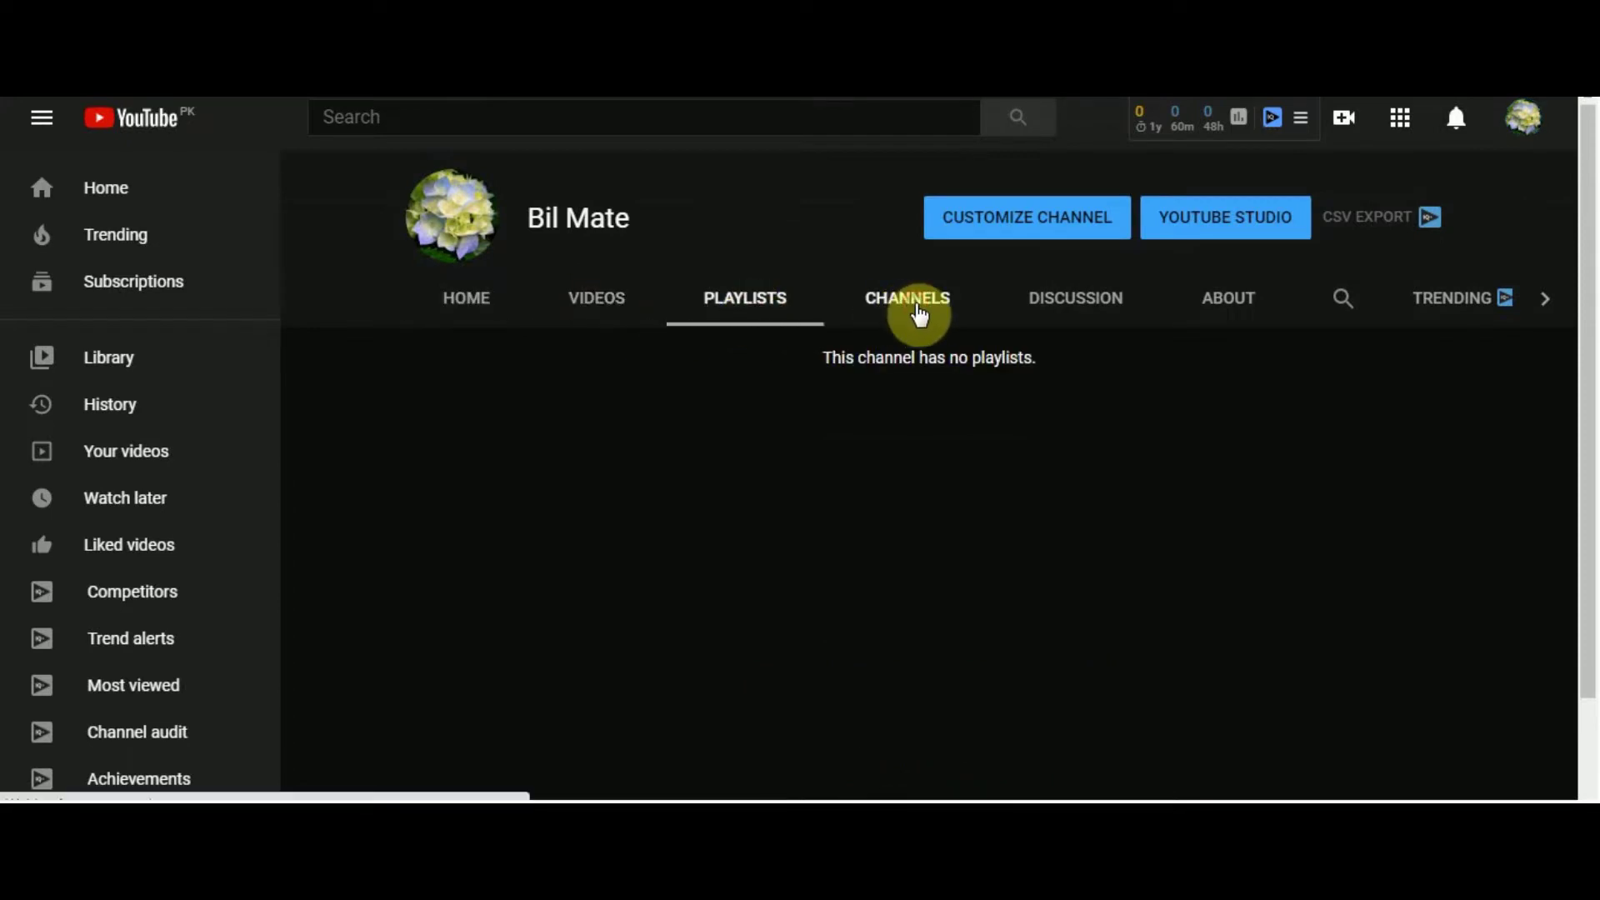
left_click(1074, 313)
left_click(1249, 314)
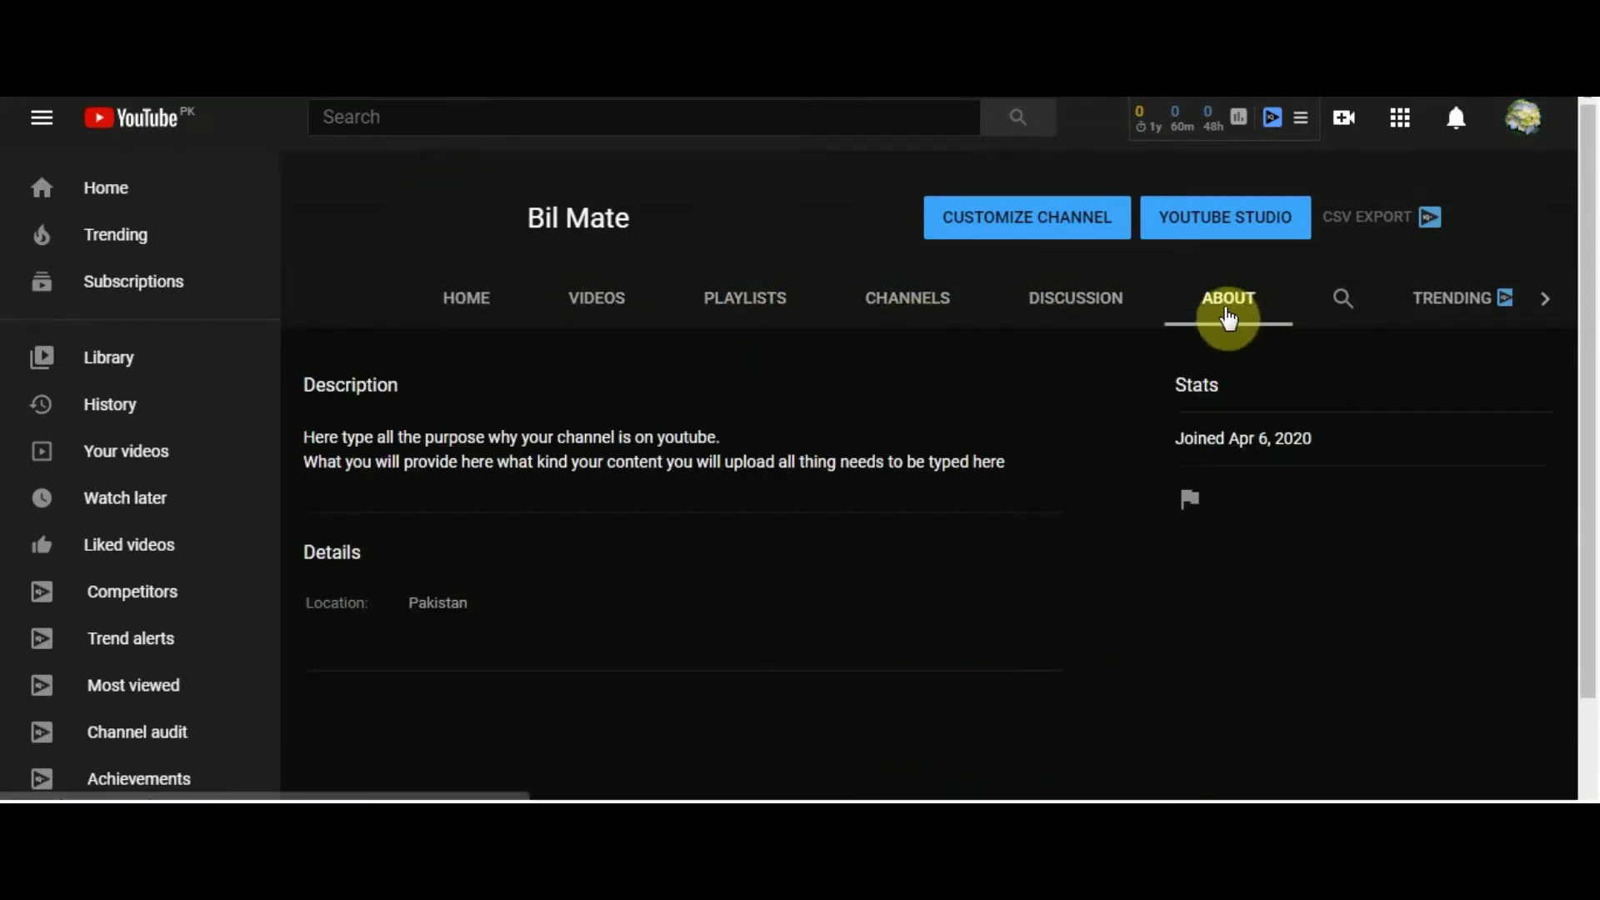
left_click(467, 314)
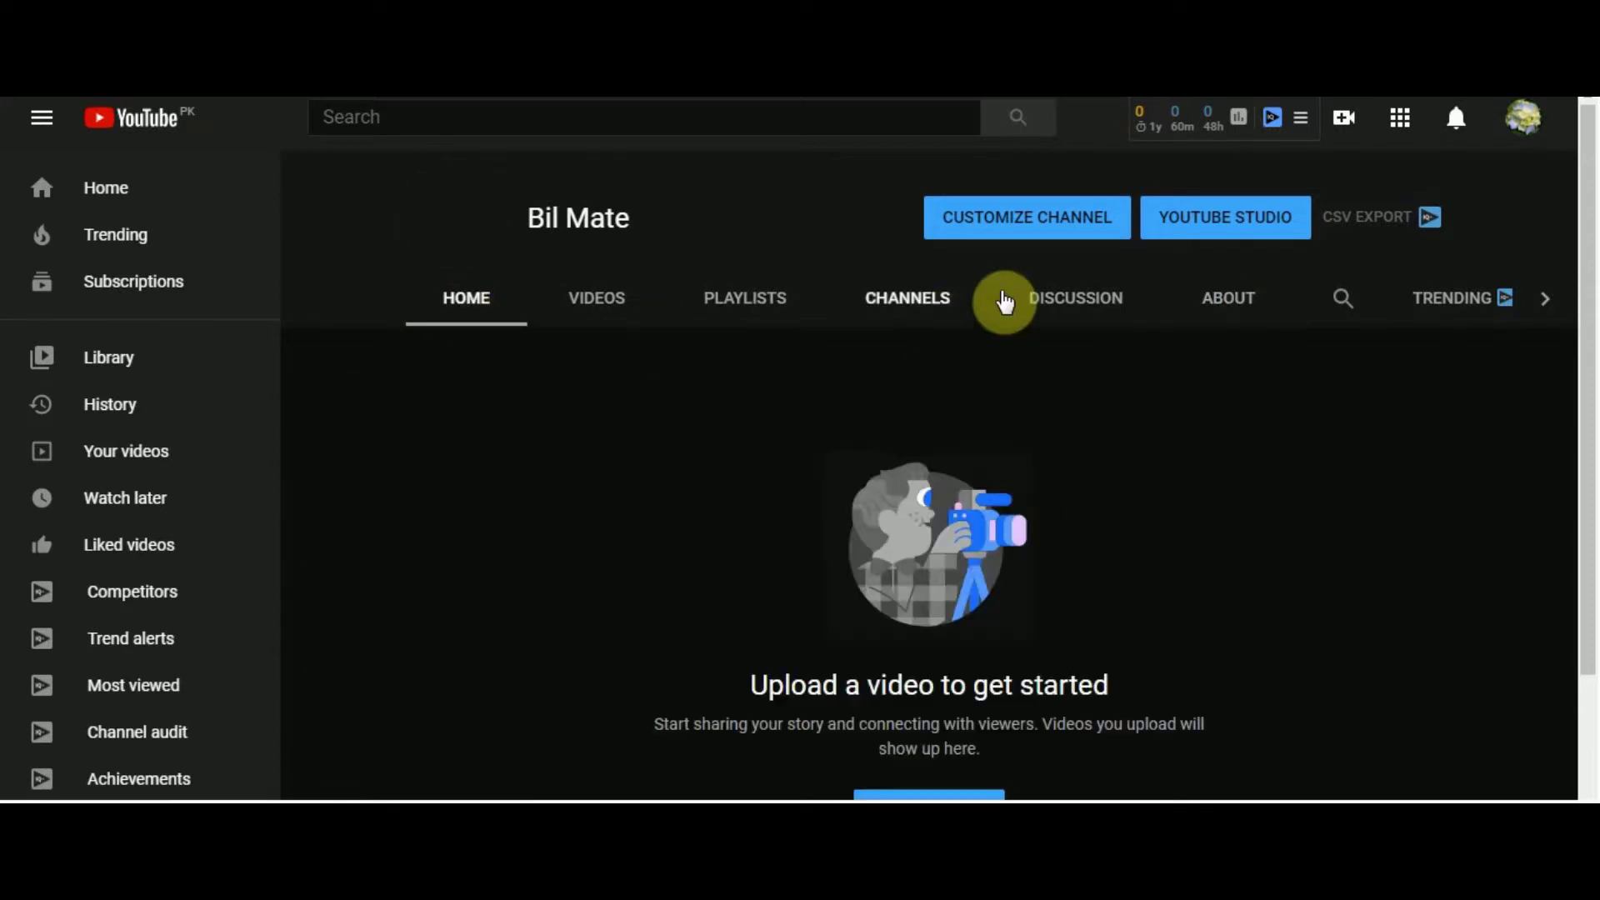
scroll(1071, 708, "down", 2)
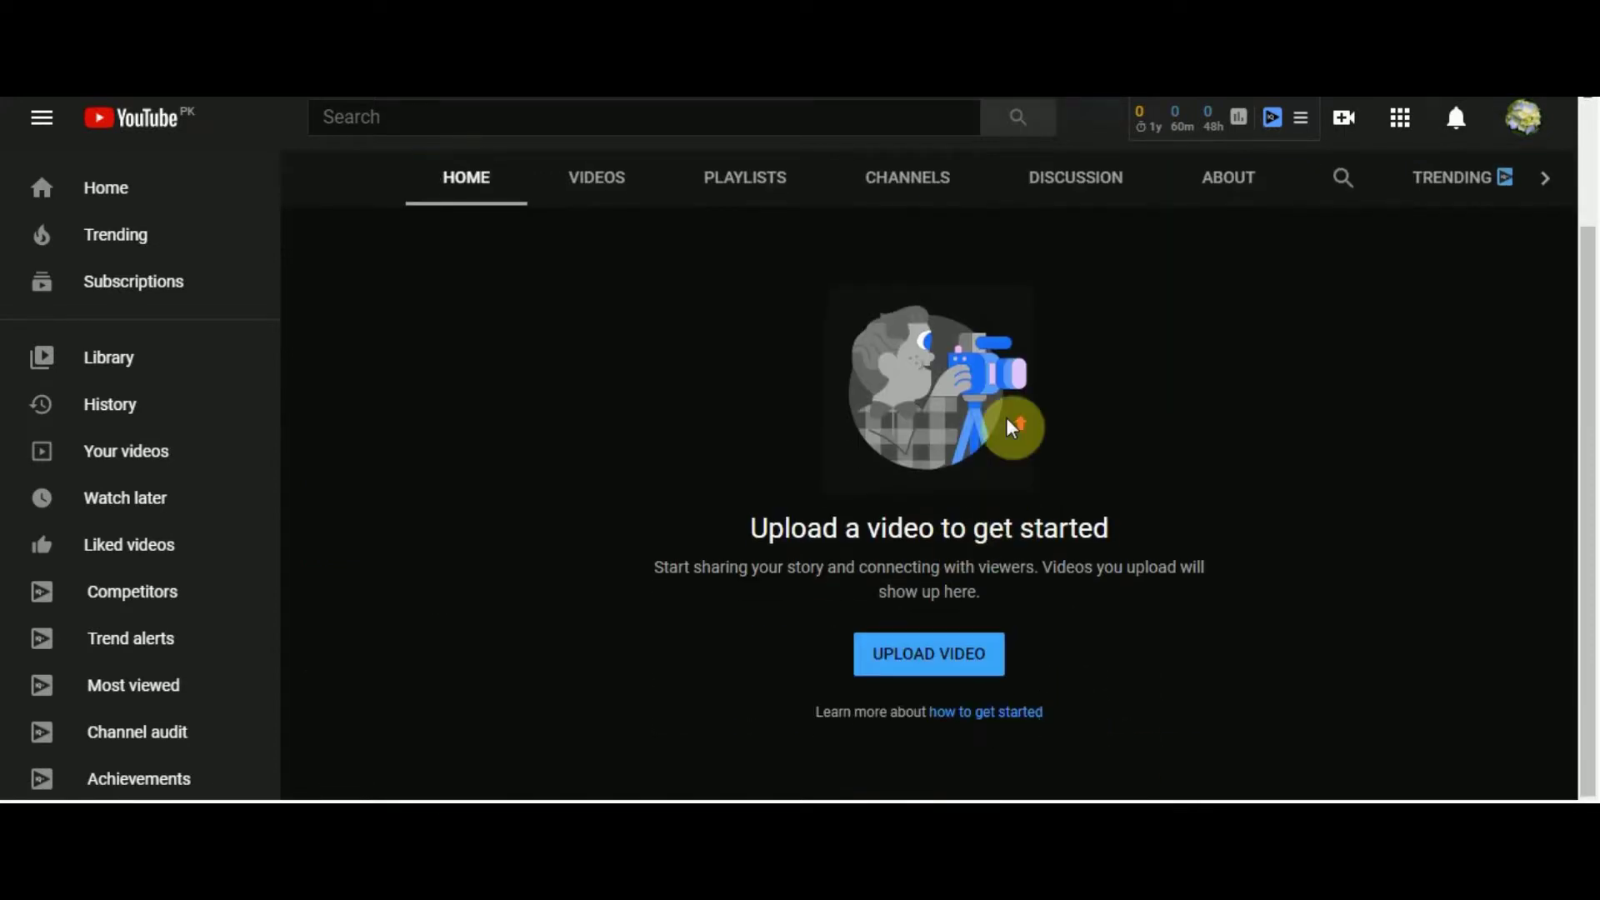
scroll(1011, 429, "up", 2)
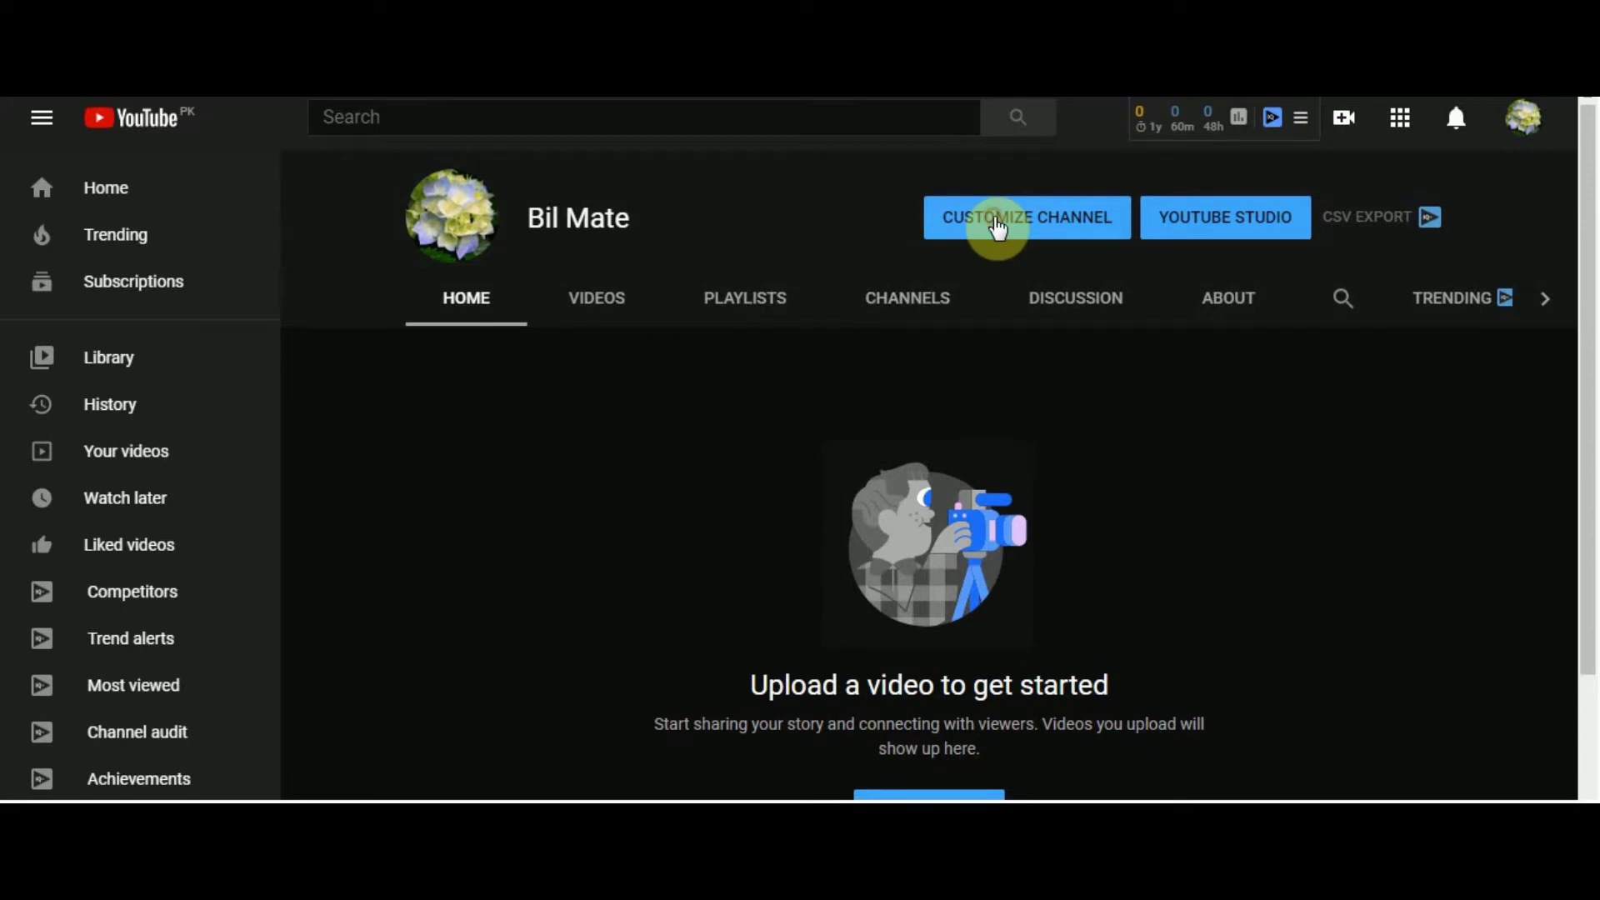
- Open the channel's customization page and review its Home layout
left_click(997, 227)
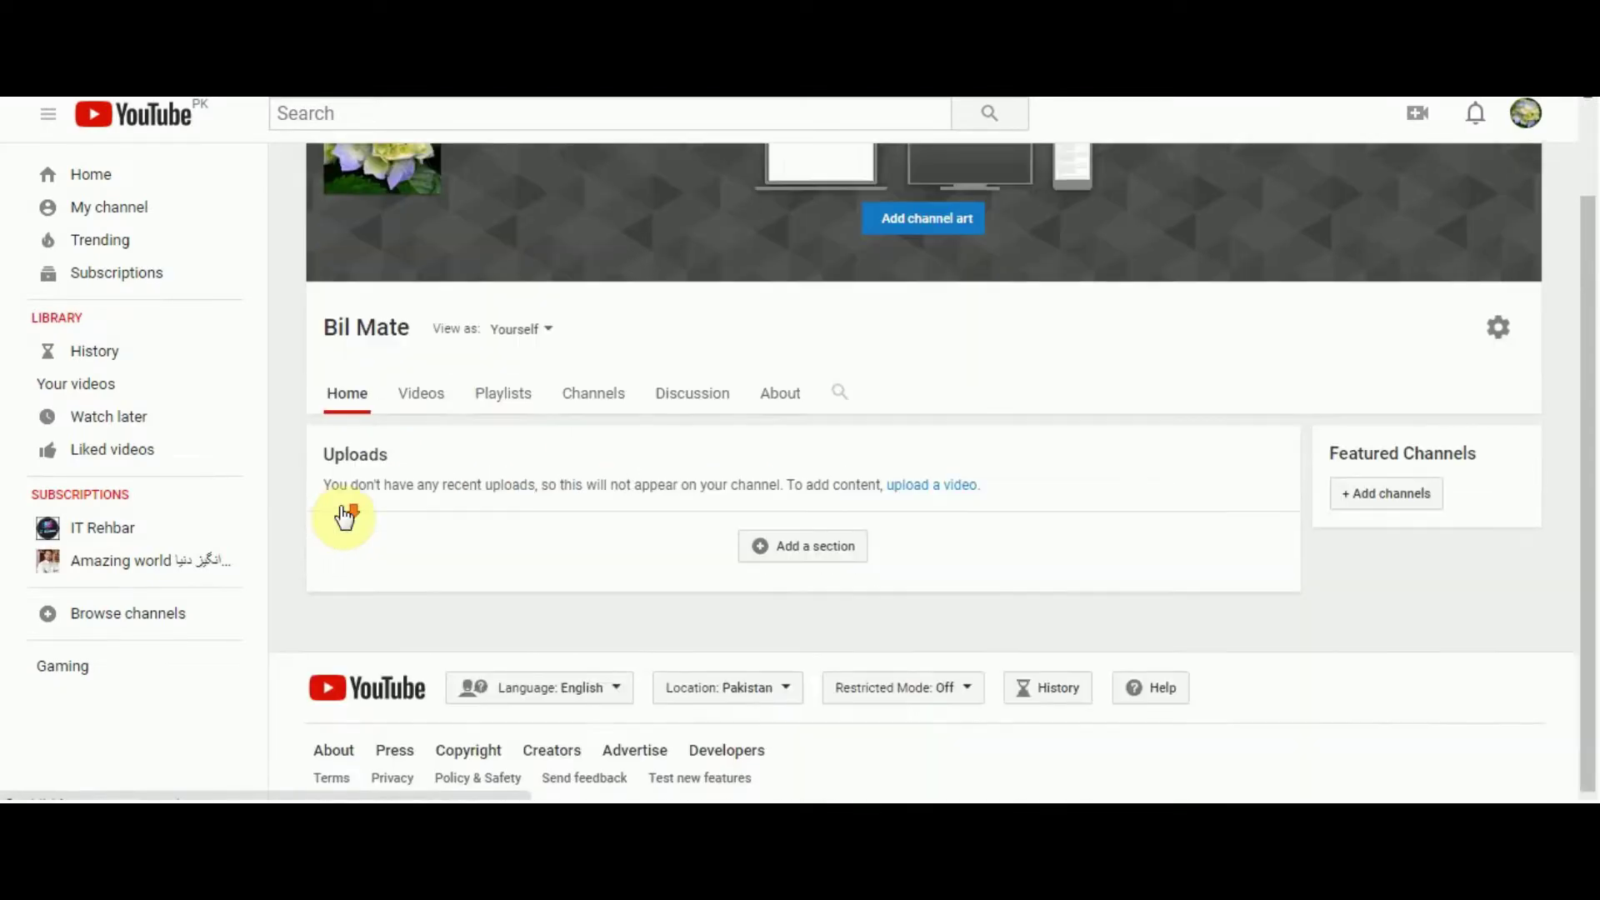
scroll(678, 625, "down", 2)
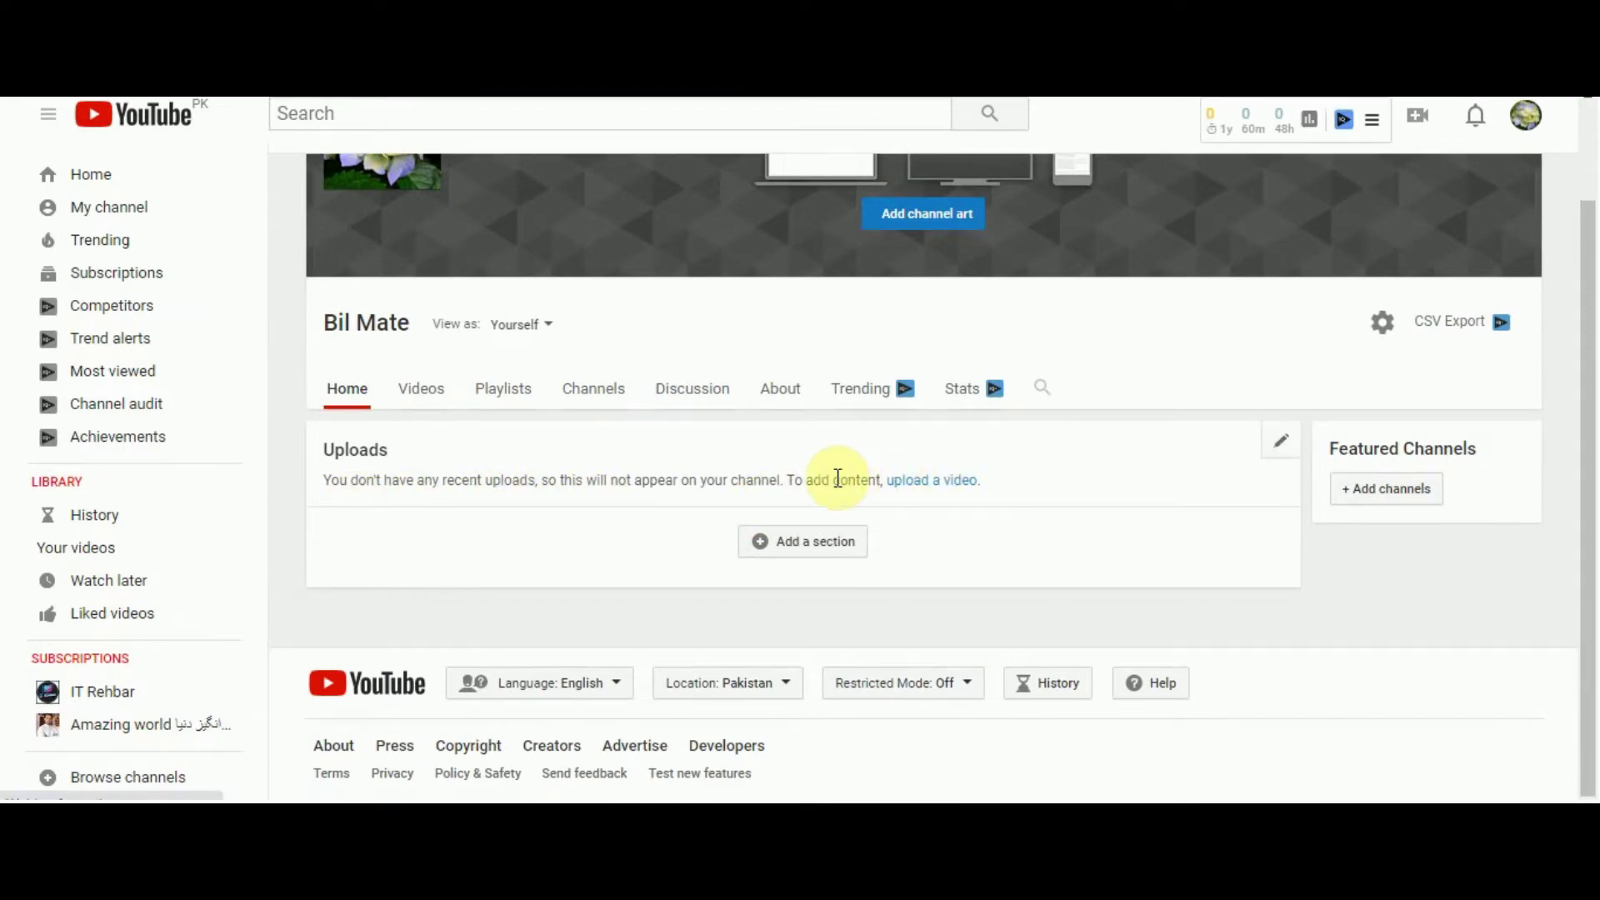
scroll(816, 479, "up", 2)
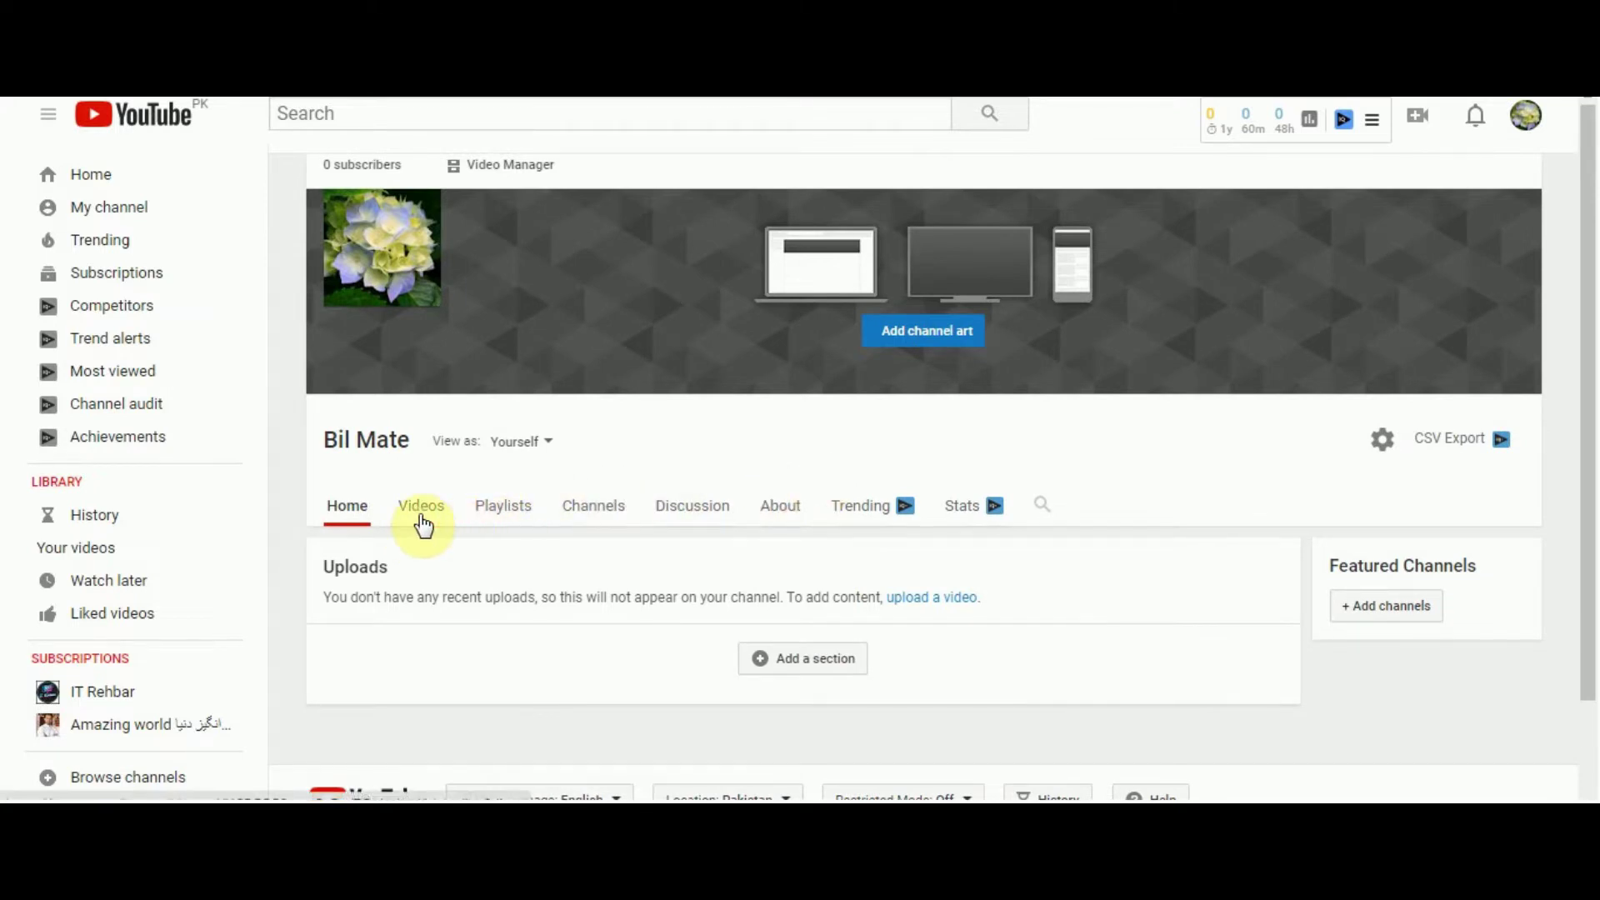
- Open the About section and inspect the channel description in edit mode, cancelling the edit
left_click(782, 513)
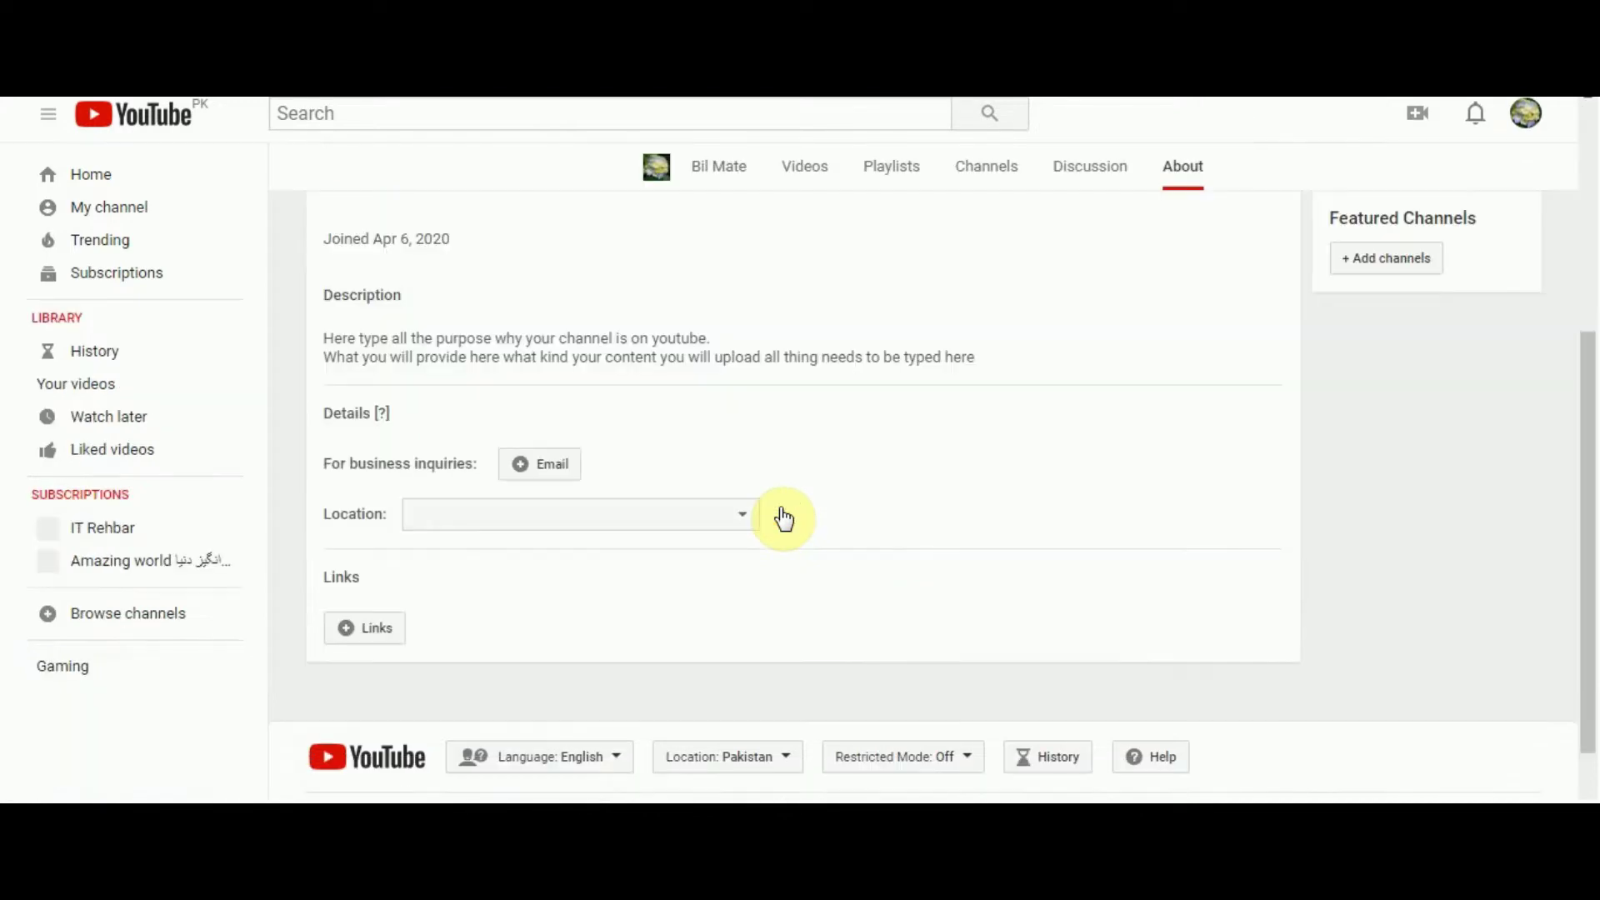
left_click(980, 350)
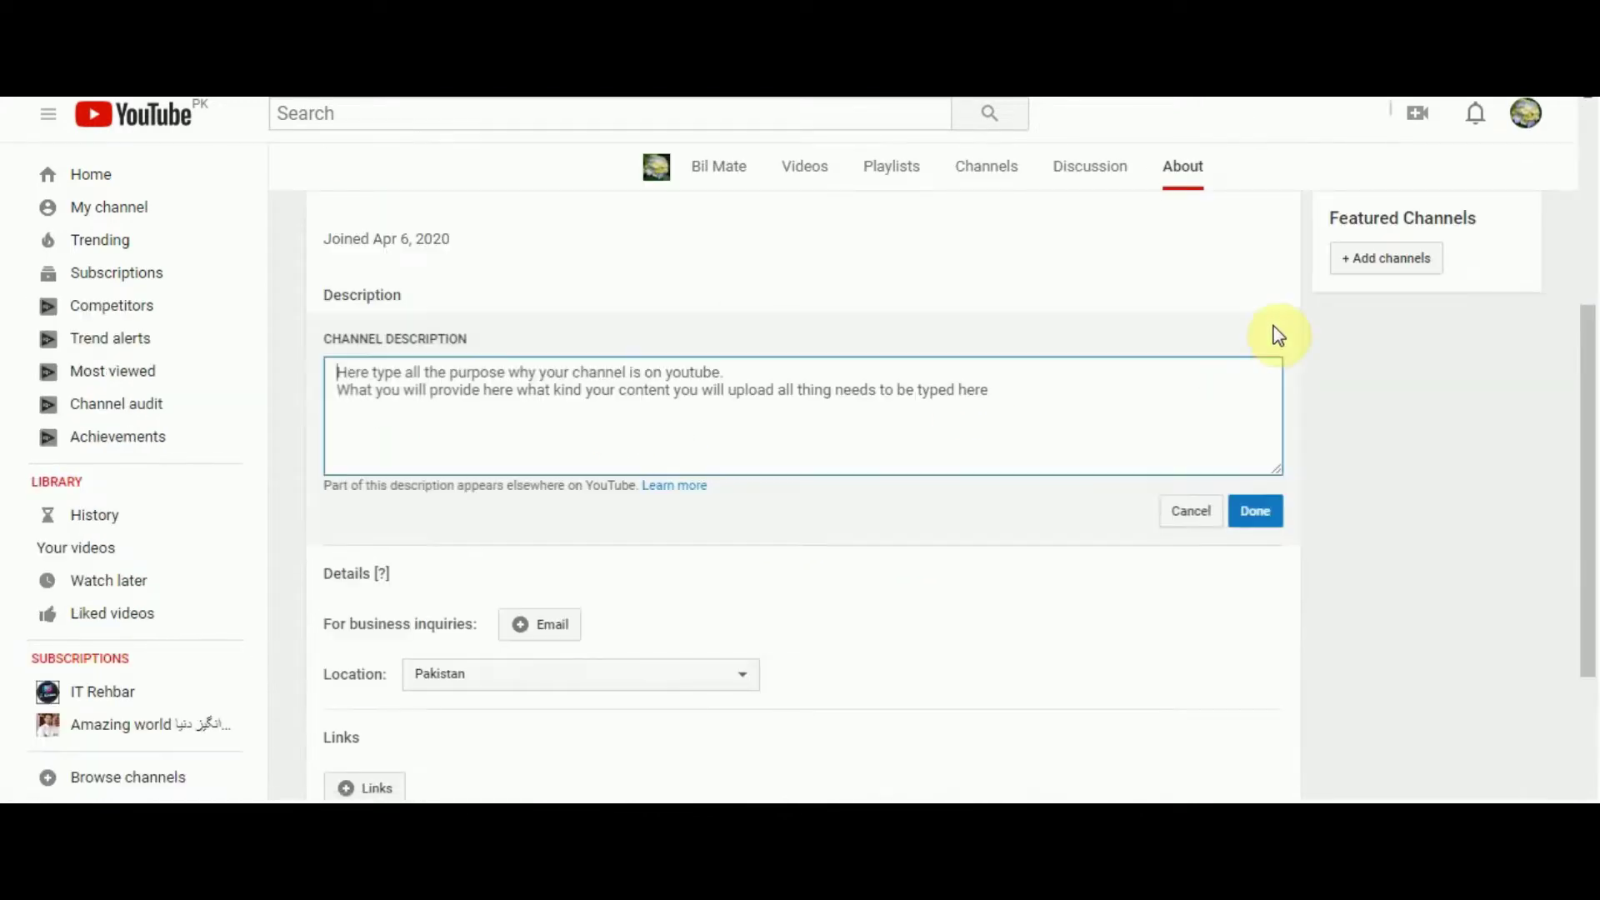
left_click(1068, 386)
left_click(1175, 510)
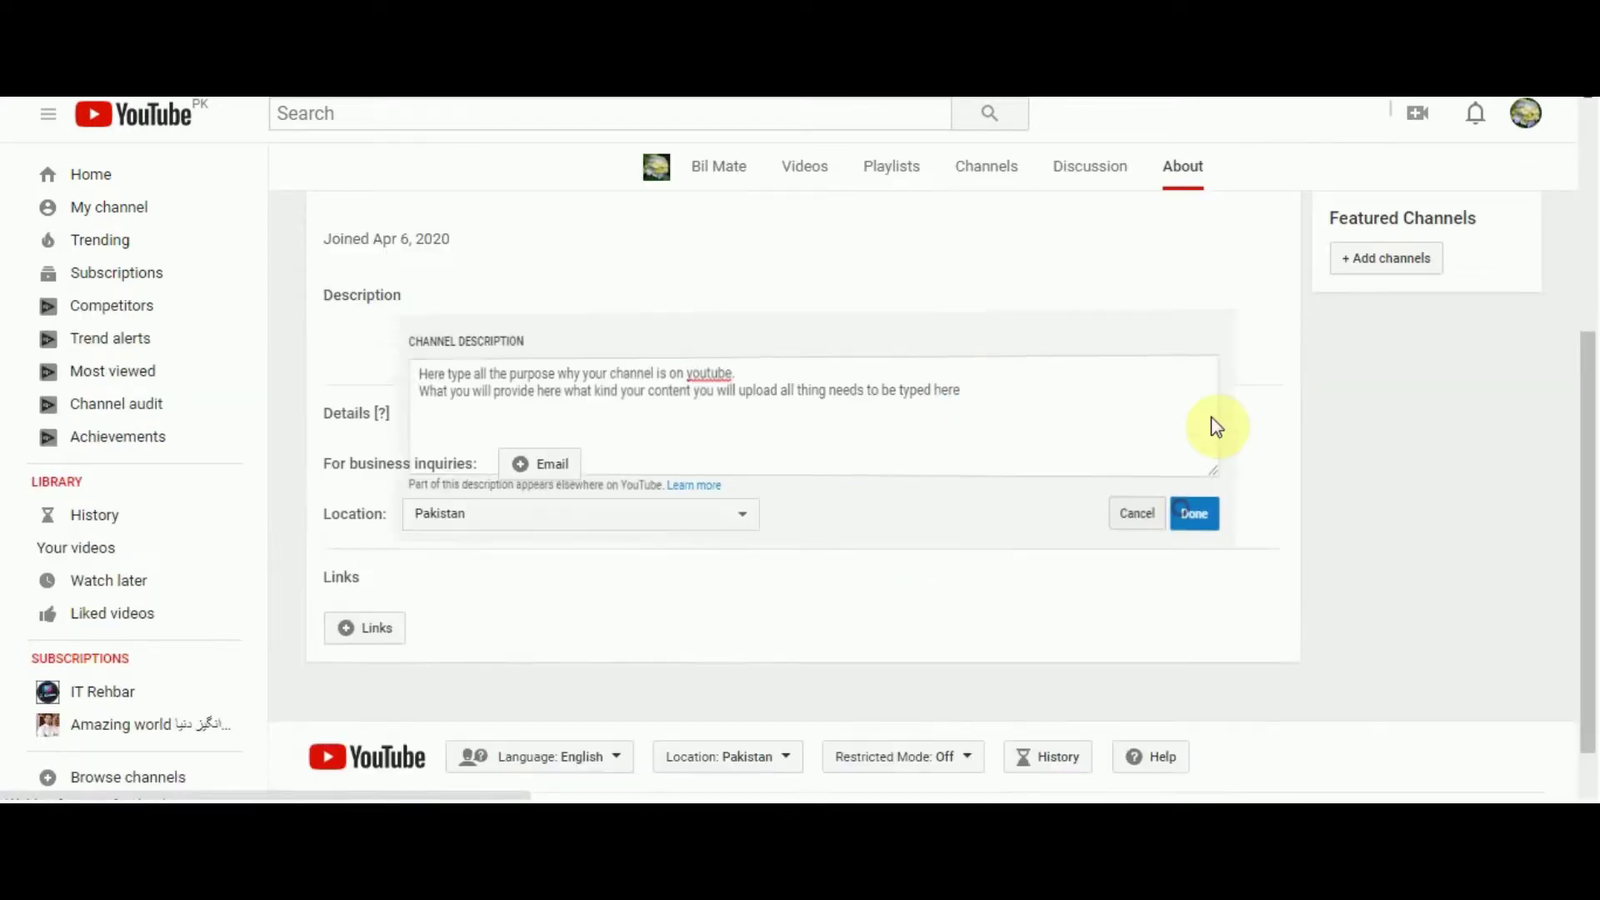
left_click(1280, 338)
left_click(1015, 429)
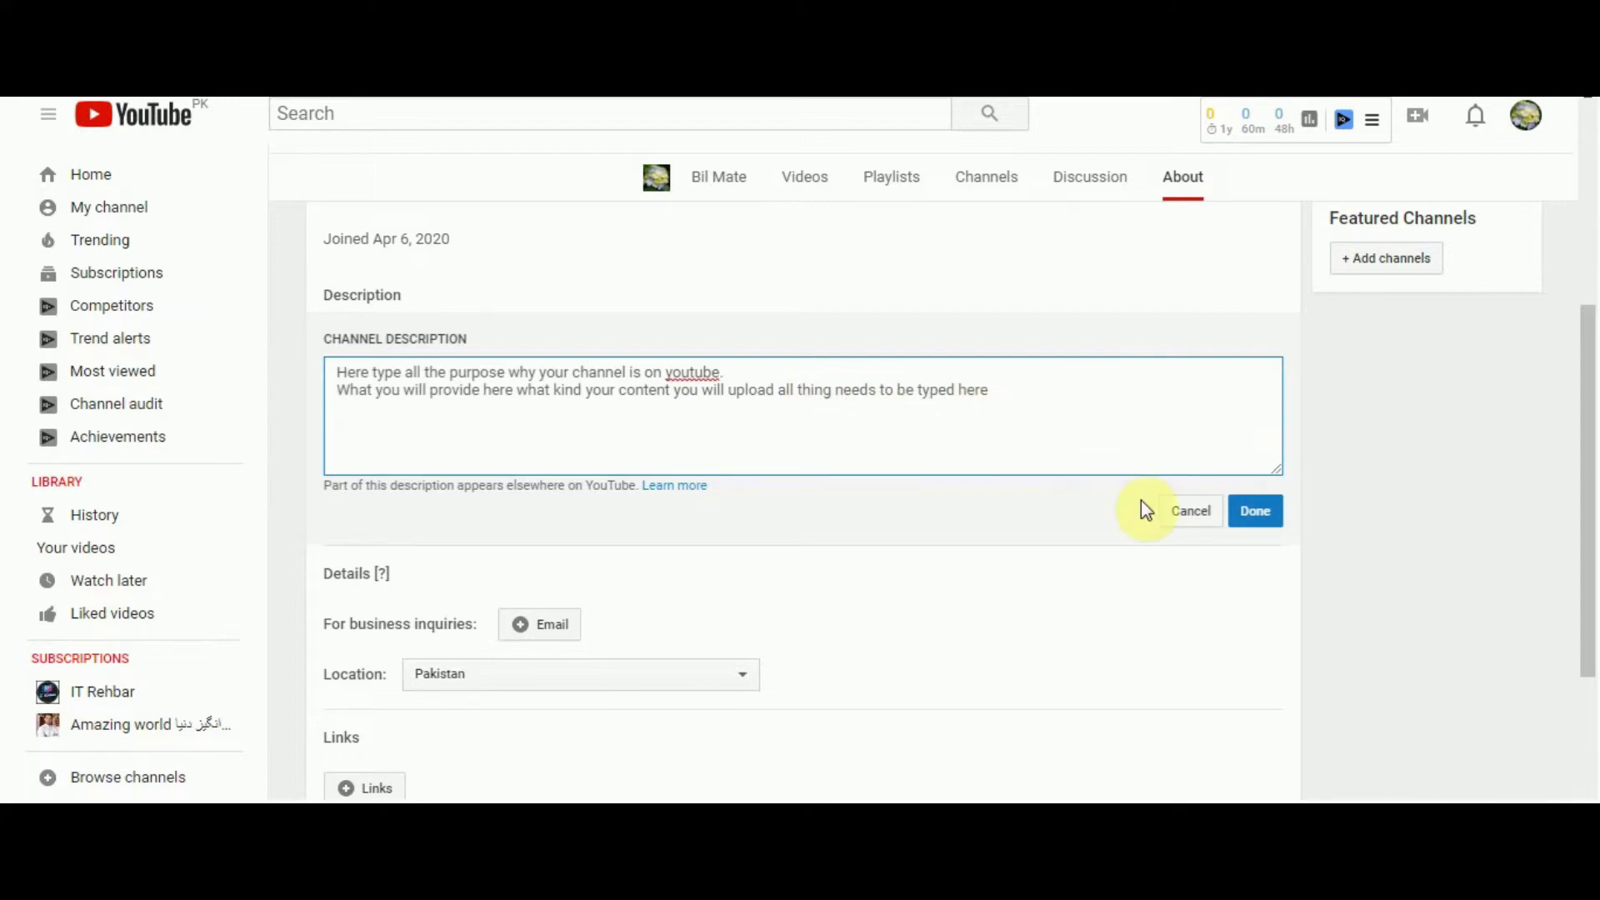
left_click(1254, 524)
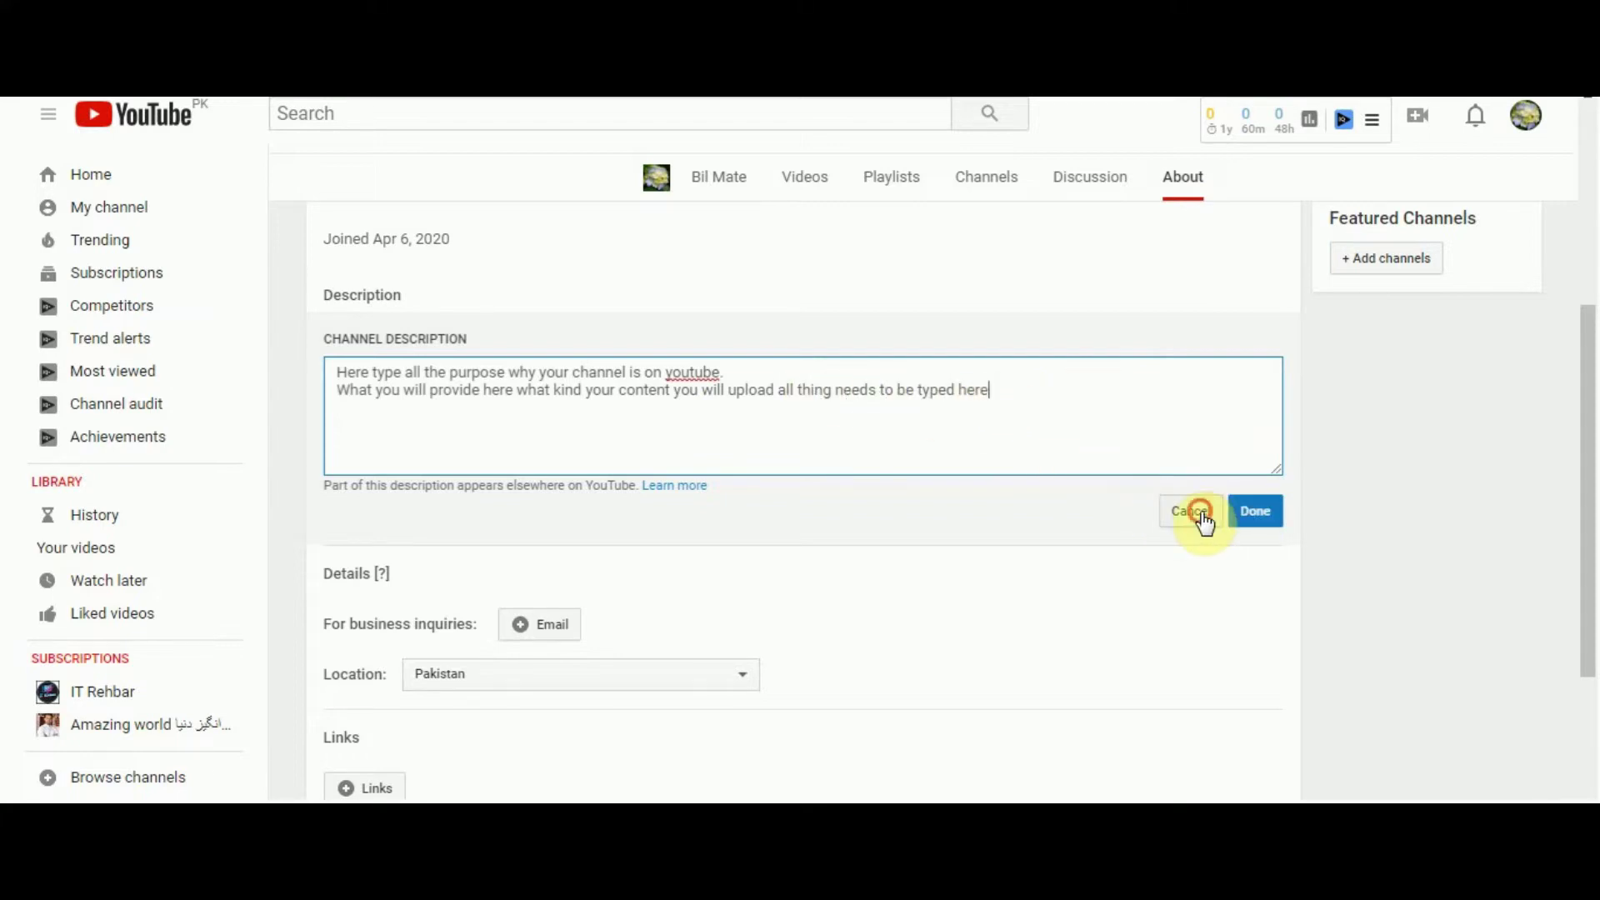
- Start editing the channel icon through the Google Account profile picture, choosing to replace it with a photo from the computer
scroll(1046, 525, "down", 1)
scroll(1047, 525, "up", 5)
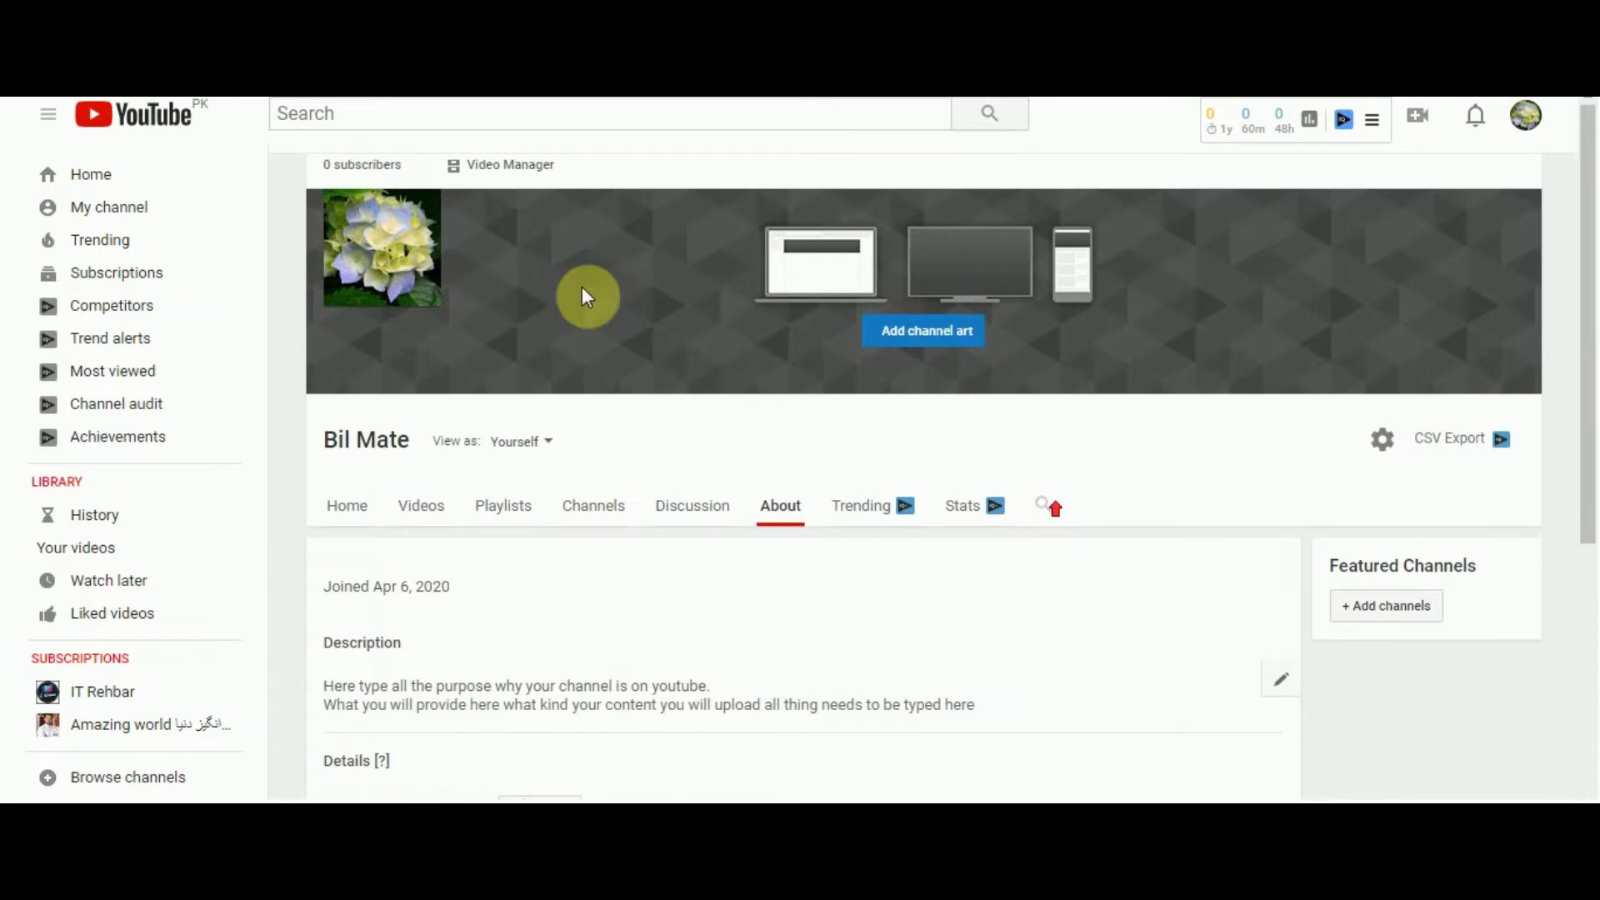
mouse_move(427, 221)
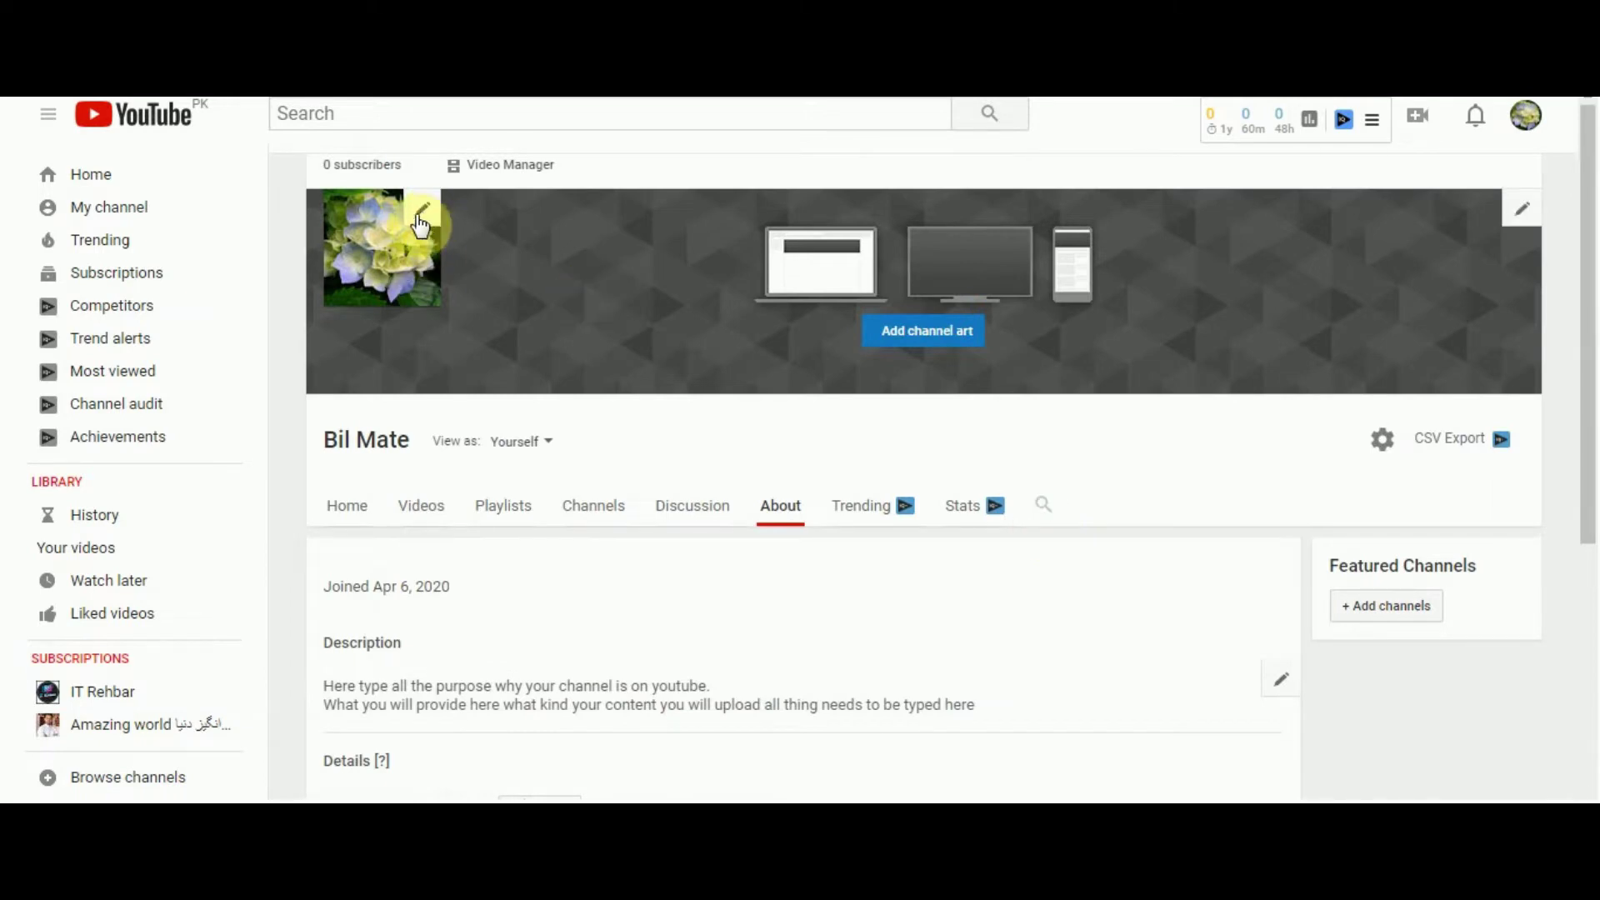
left_click(427, 218)
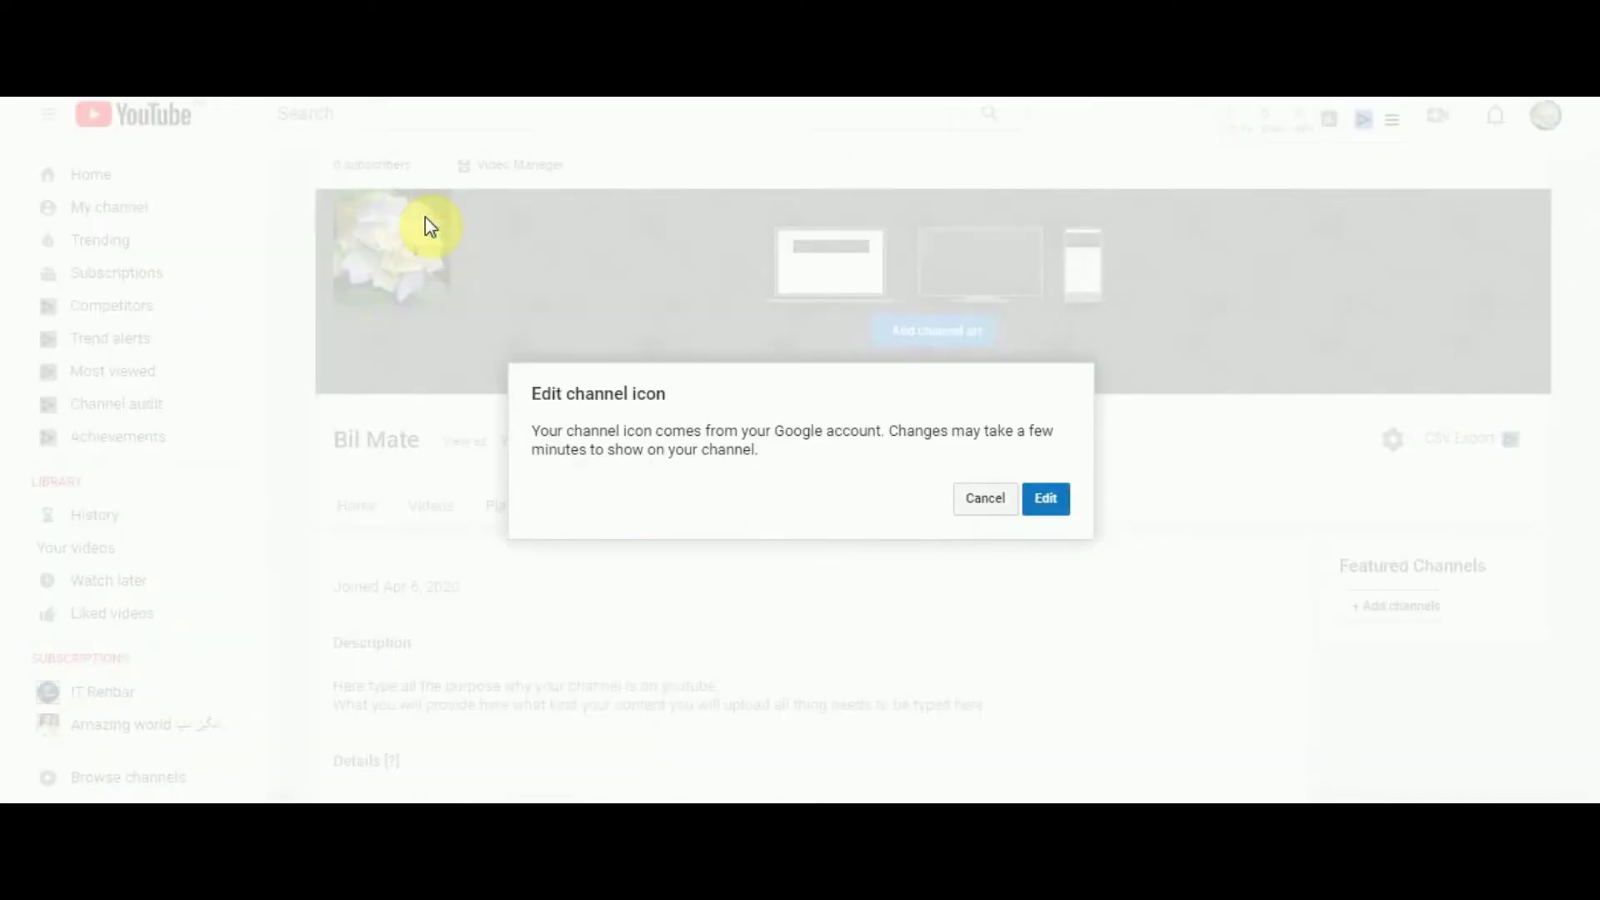
left_click(1044, 504)
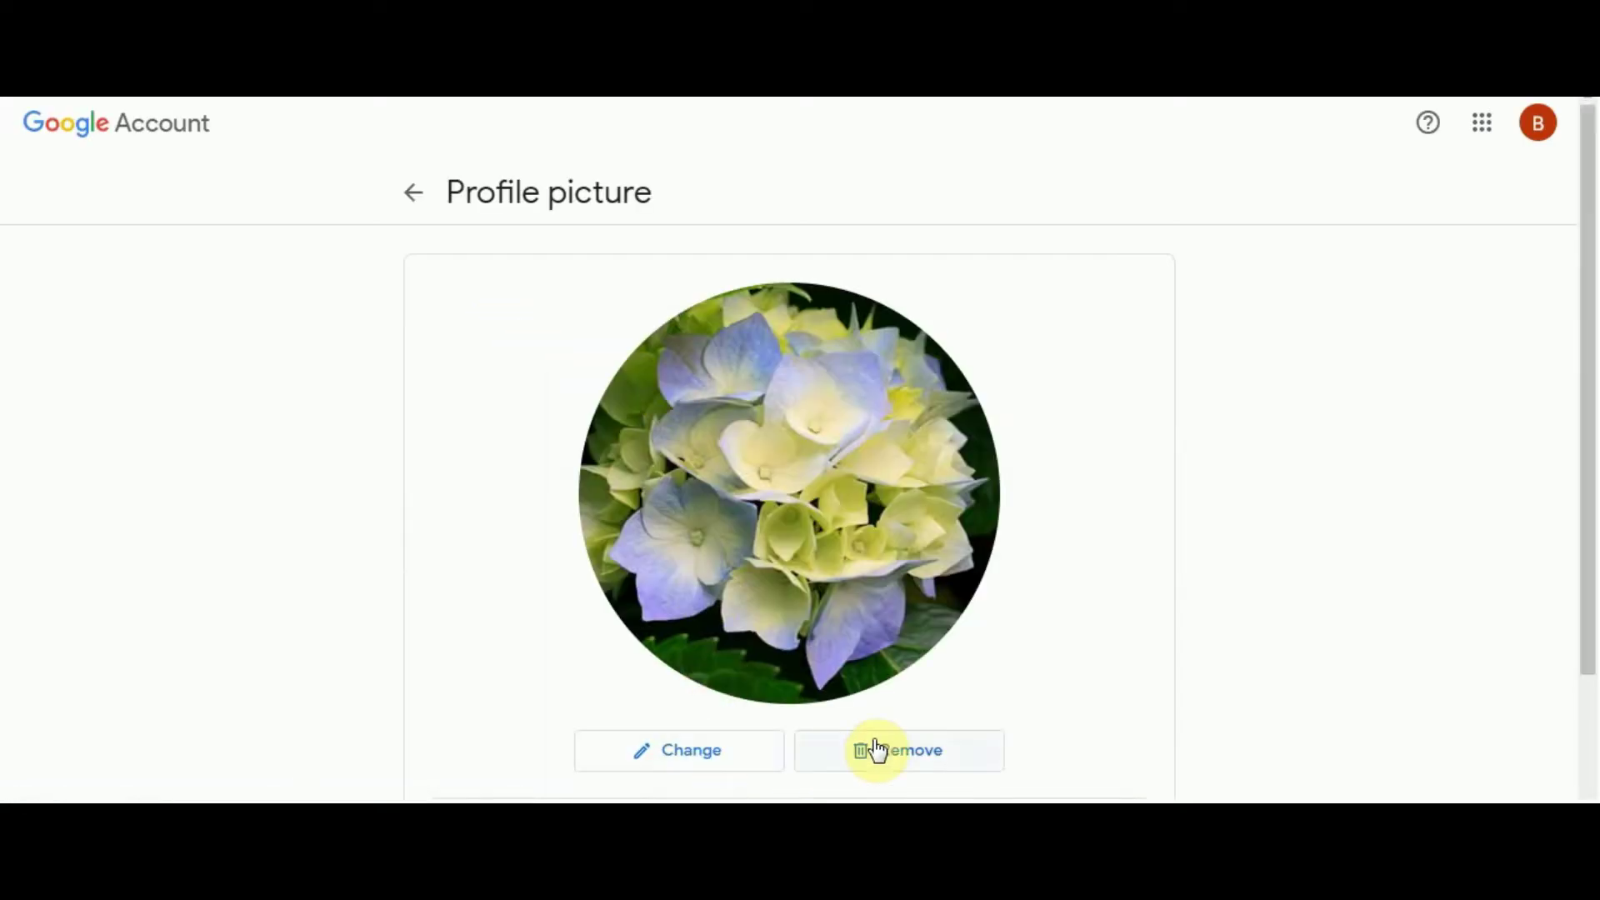
left_click(678, 769)
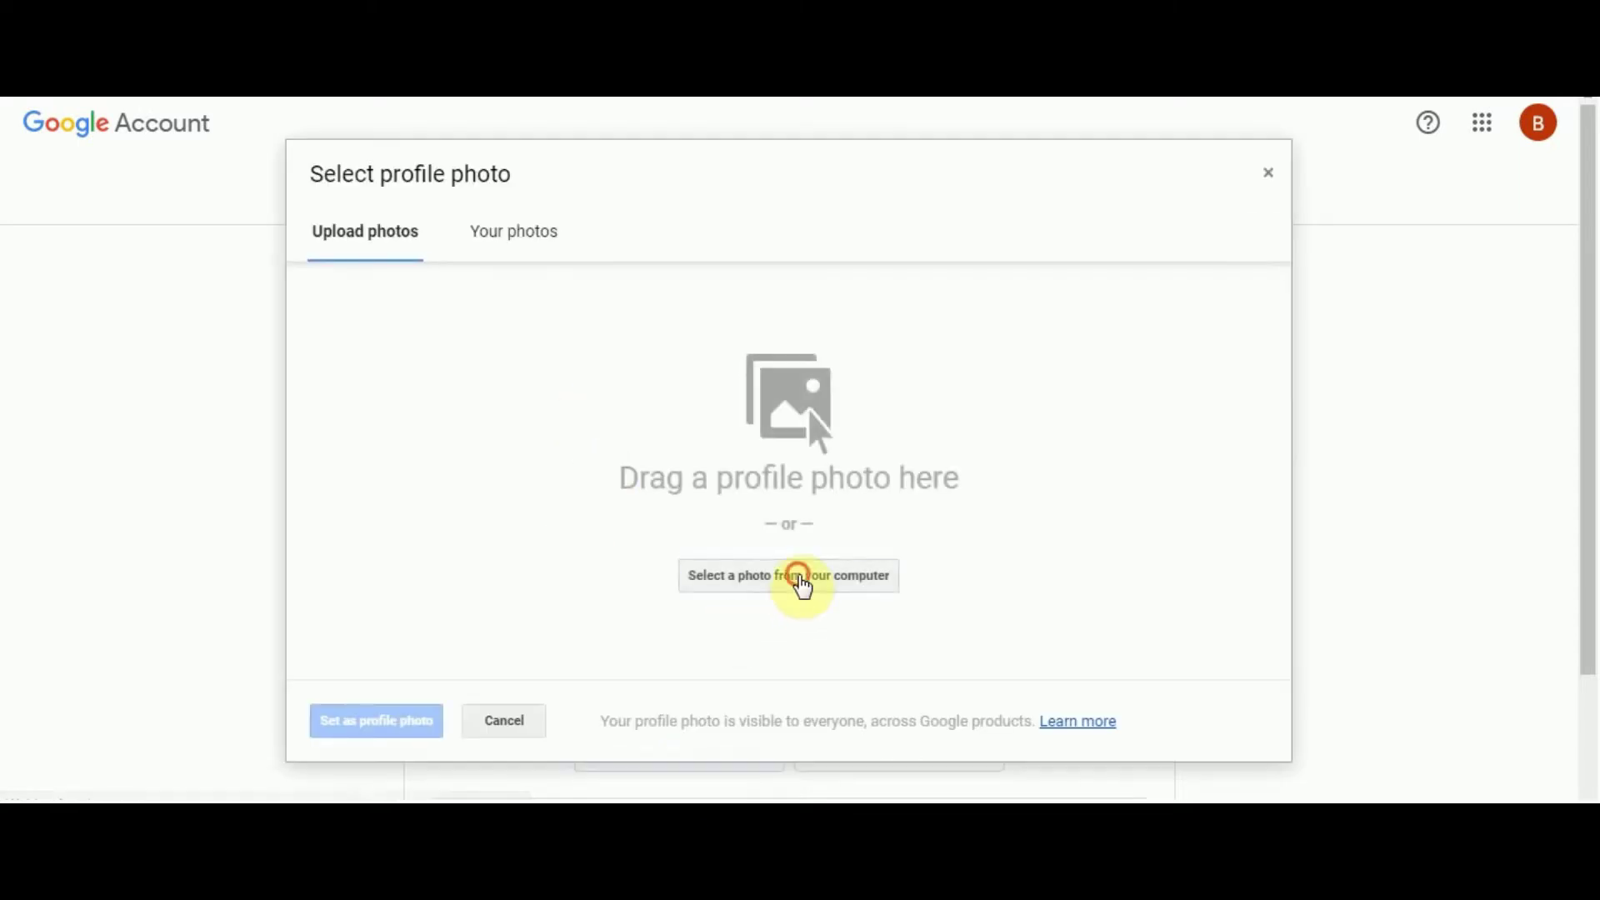
left_click(804, 586)
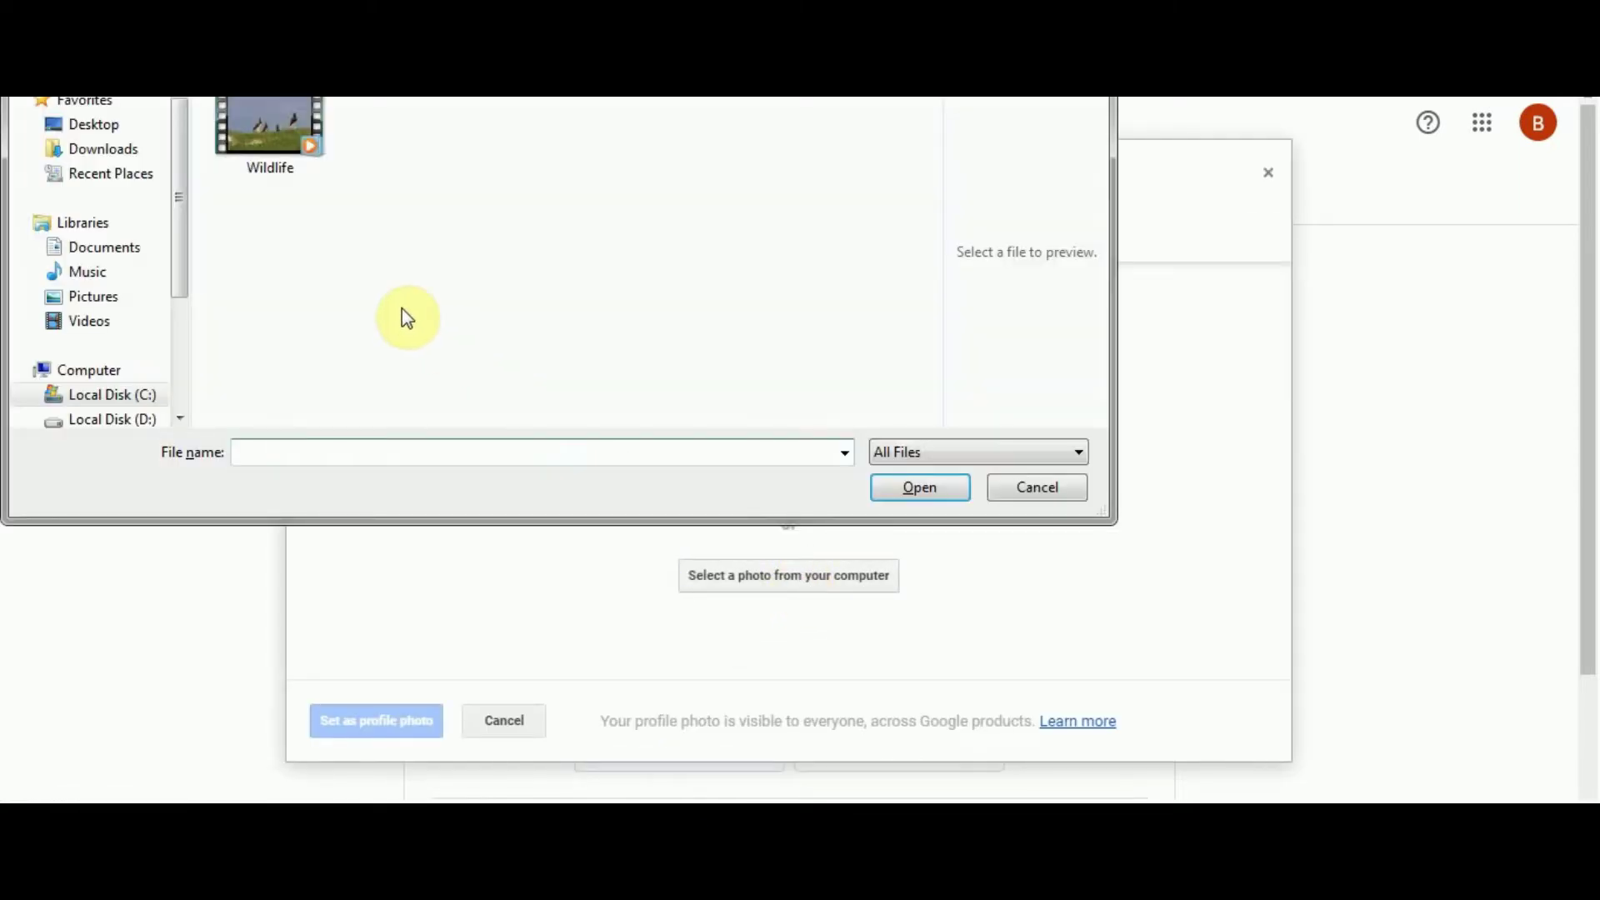
- Pick Penguins.jpg from the Sample Pictures folder in the Pictures library and set it as the profile photo
left_click(137, 302)
scroll(455, 327, "down", 2)
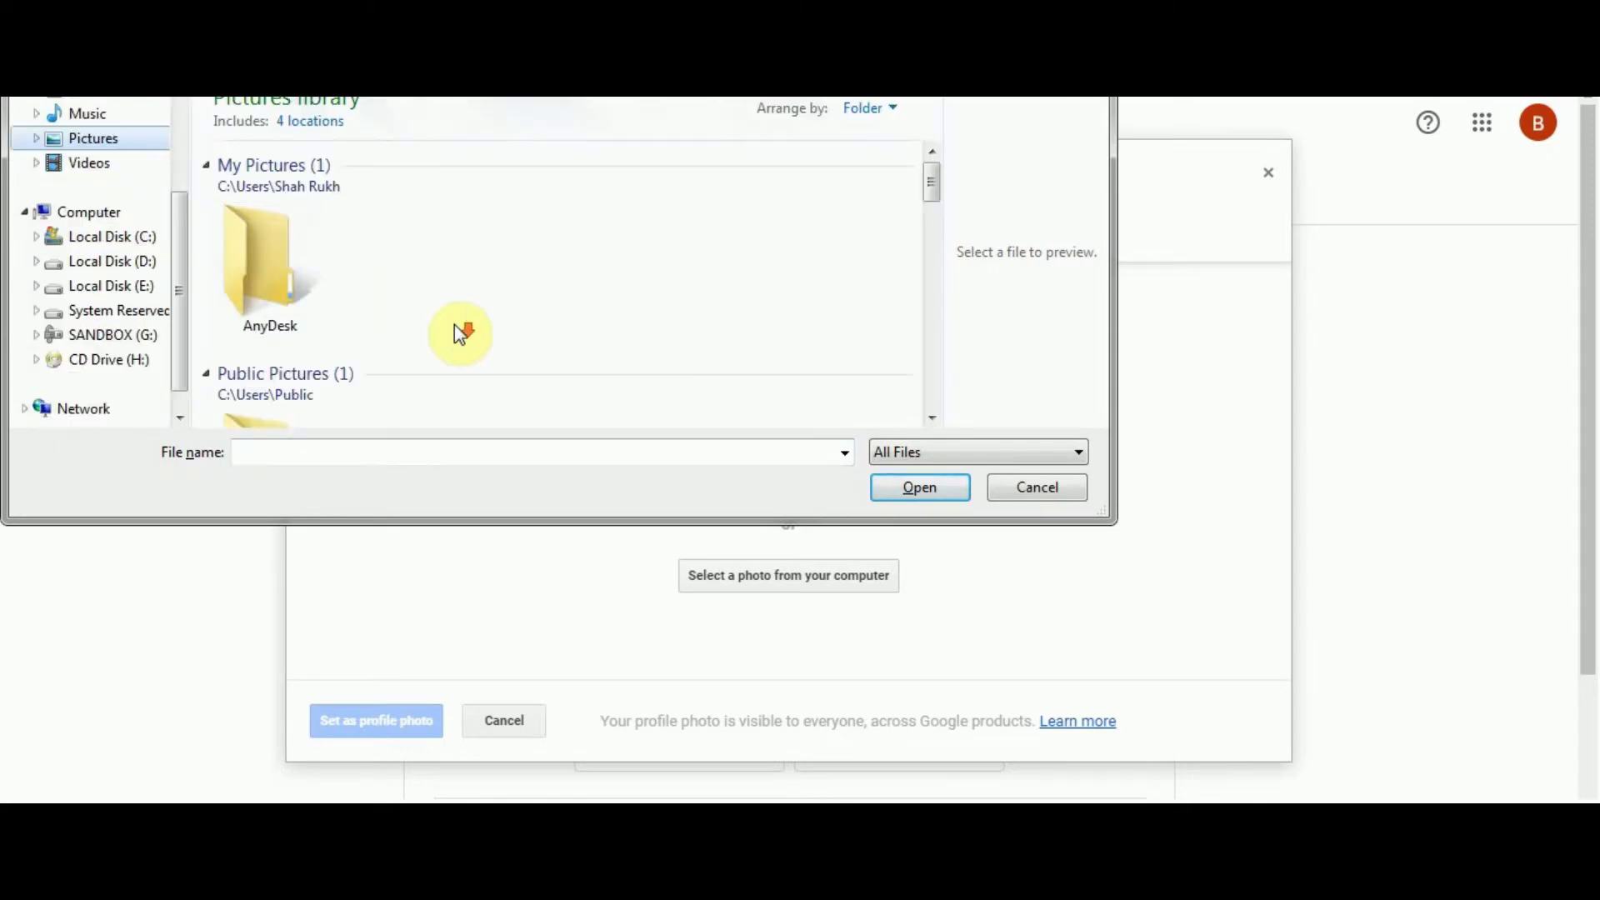
left_click(268, 307)
scroll(275, 312, "down", 3)
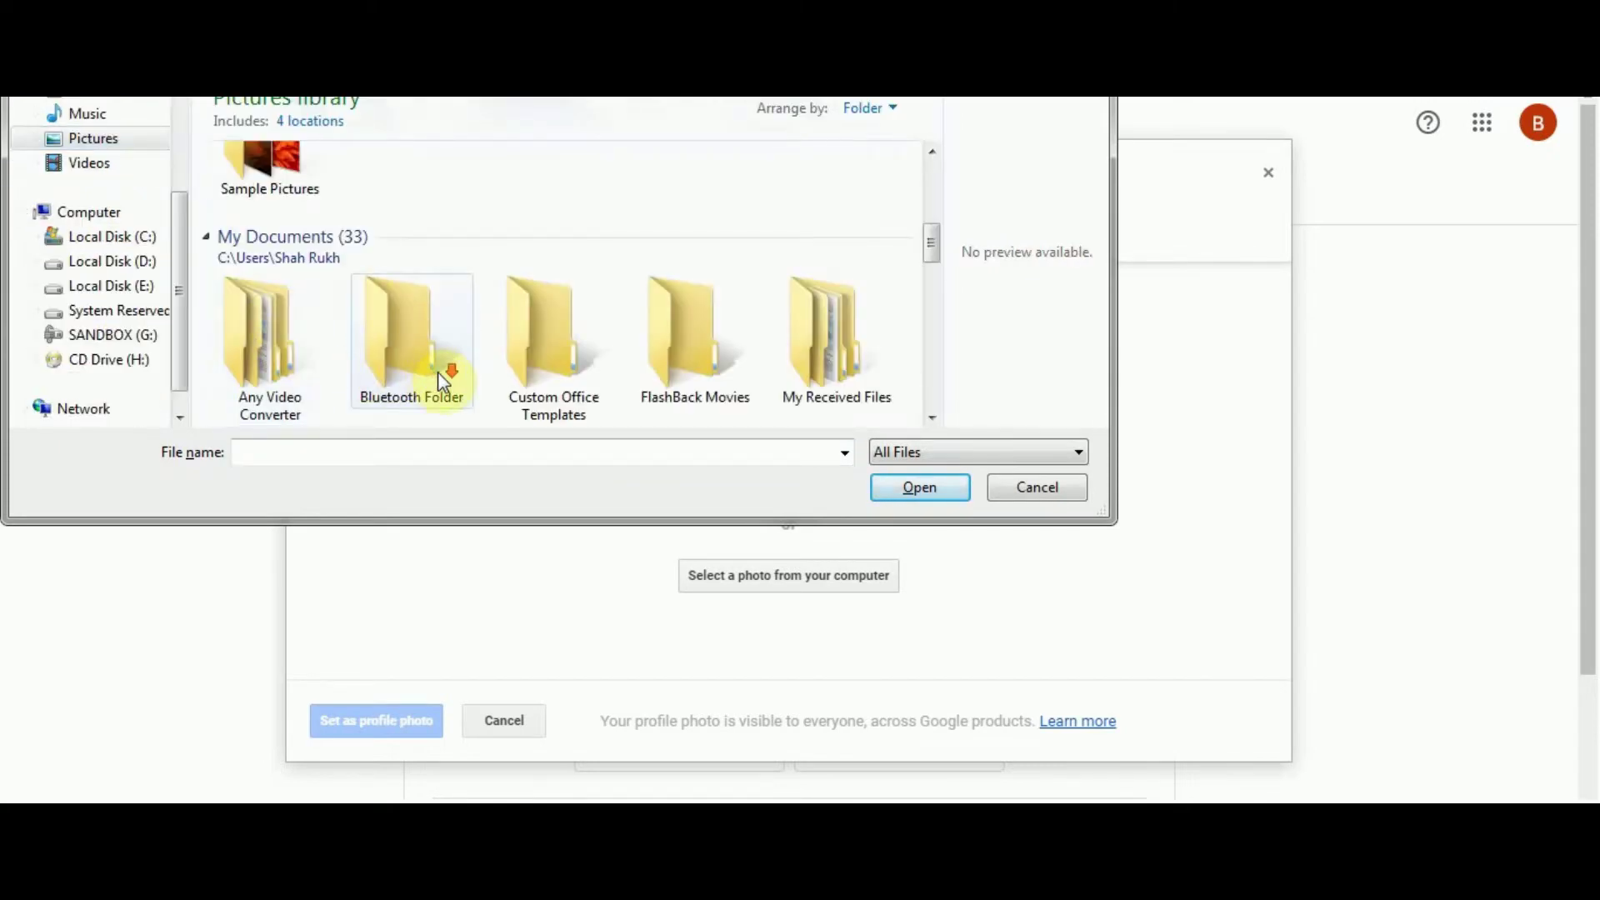
scroll(437, 372, "down", 3)
scroll(437, 372, "up", 2)
scroll(442, 379, "up", 3)
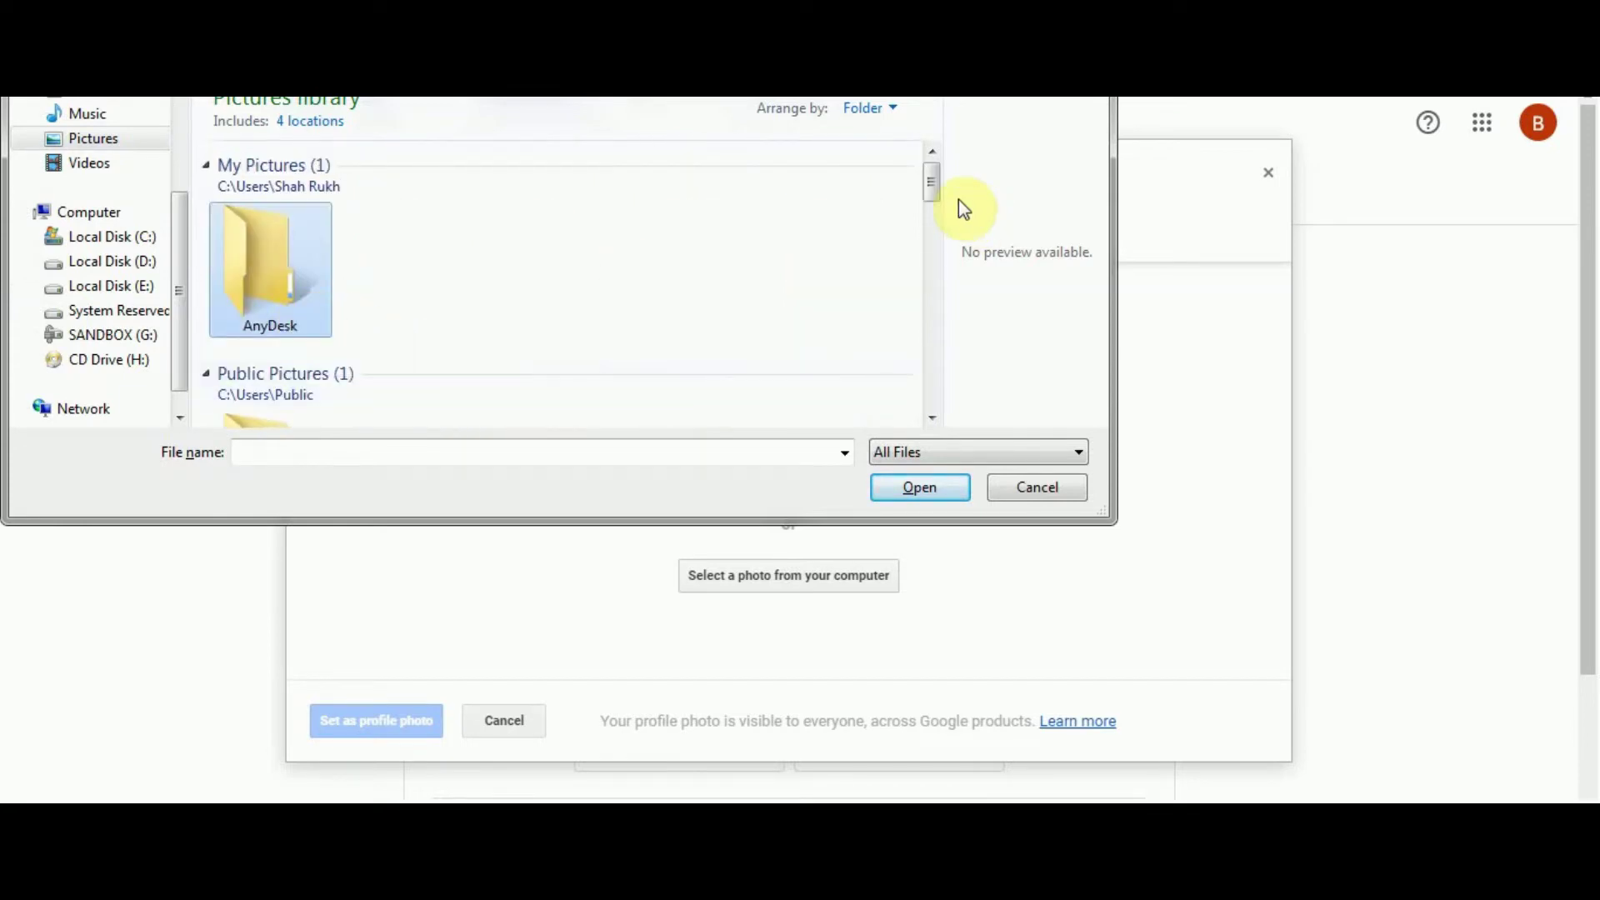
left_click(933, 416)
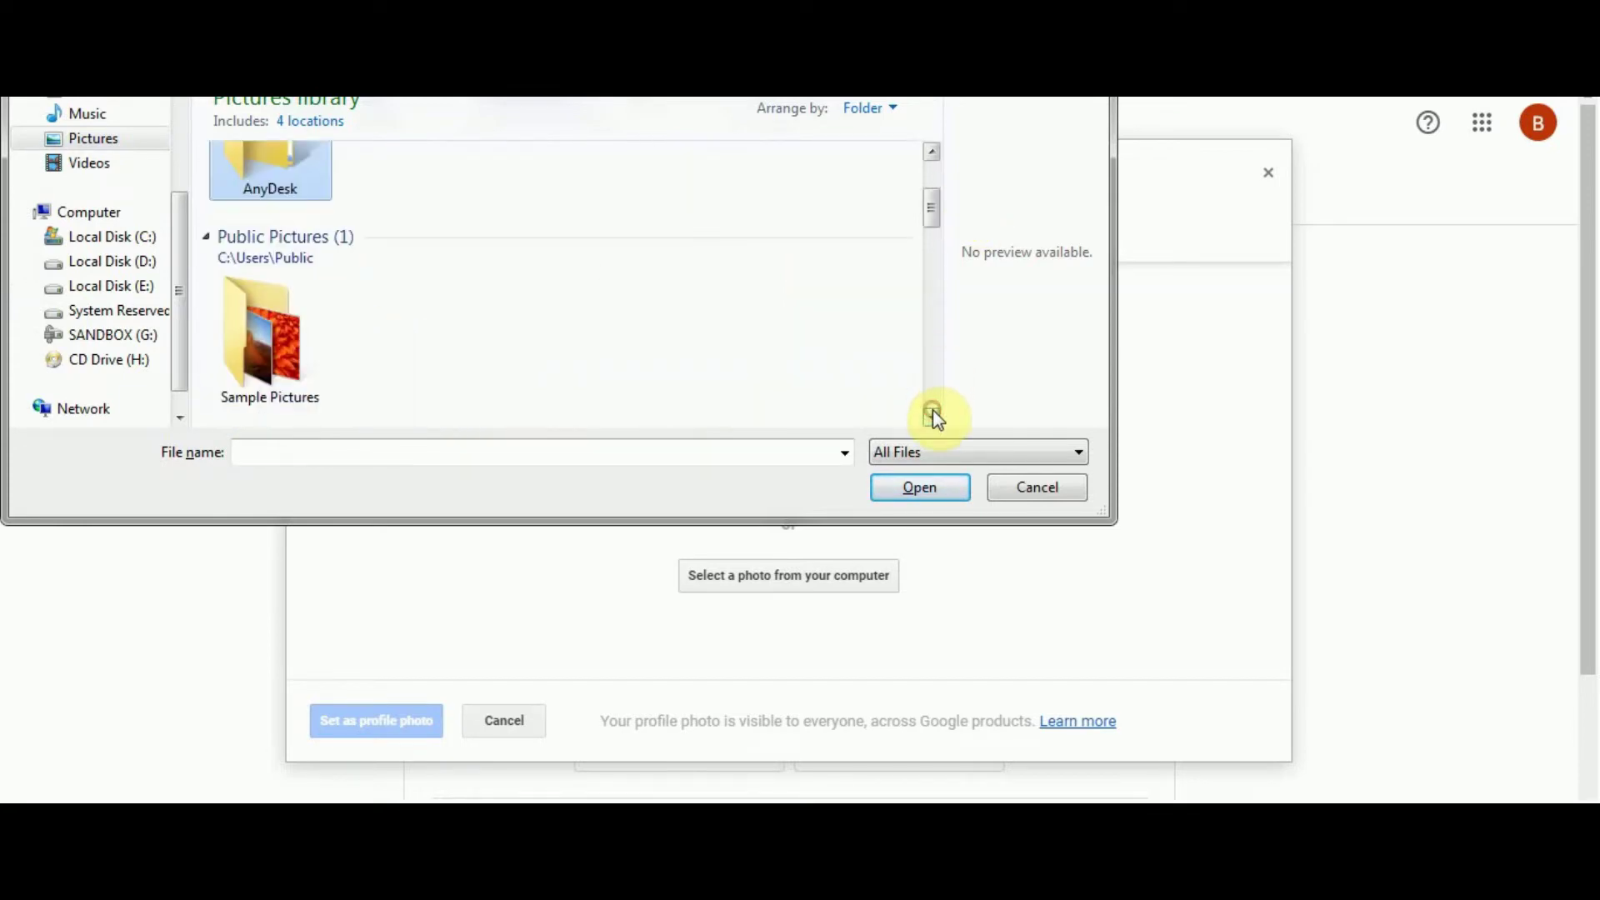
double_click(287, 342)
double_click(541, 304)
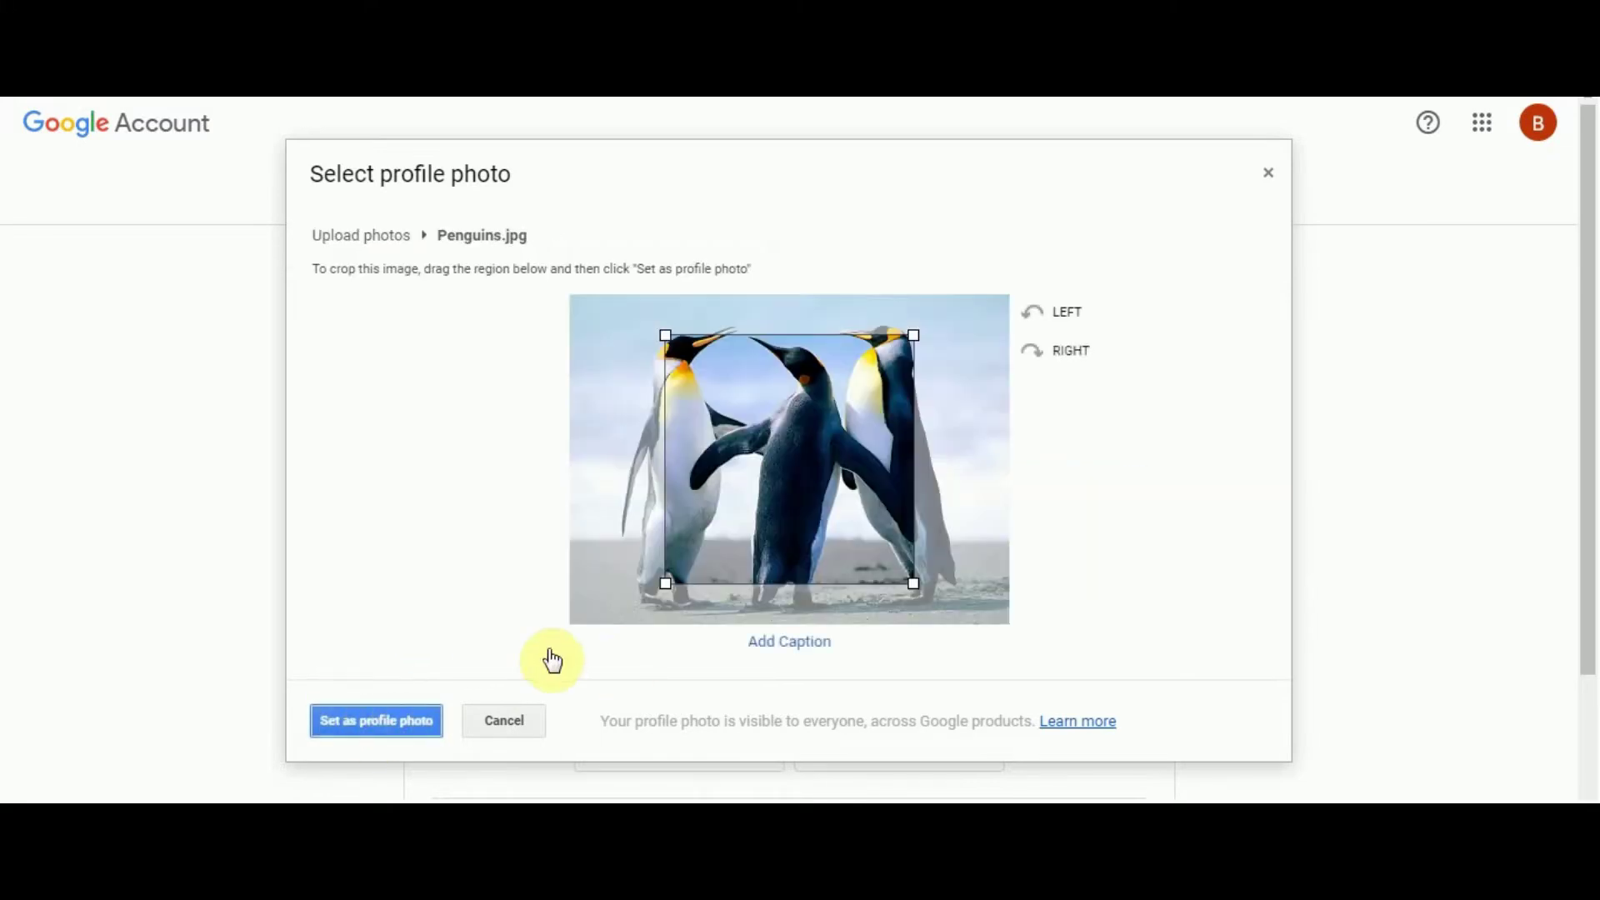
left_click(367, 734)
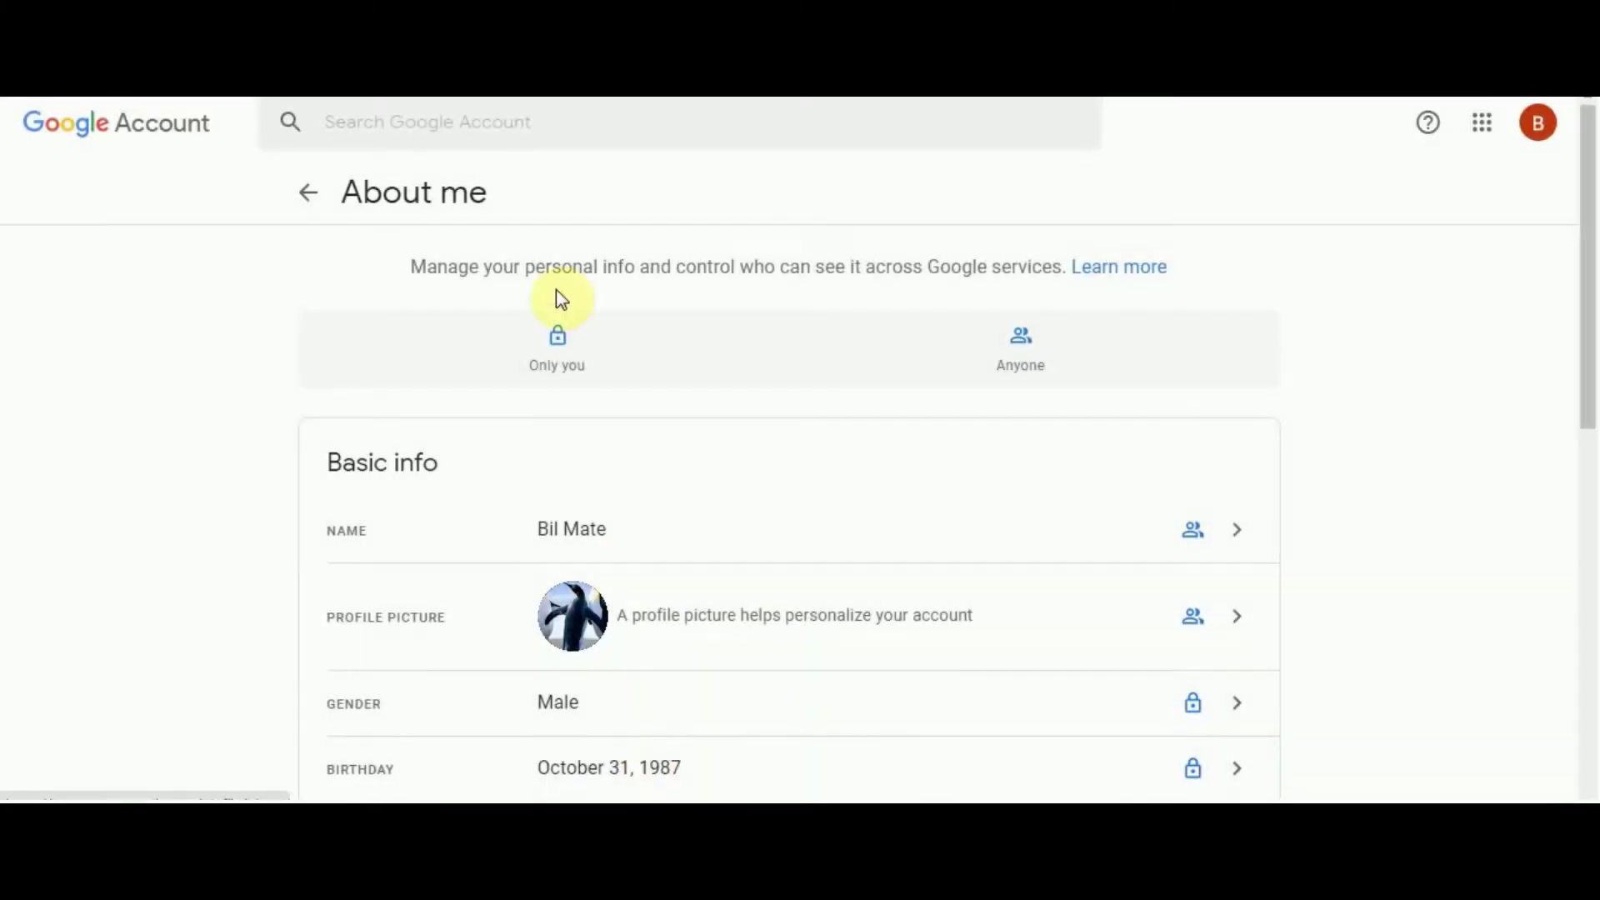
- Look over the account's About me page, return to the channel and dismiss the channel icon dialog
scroll(647, 525, "down", 3)
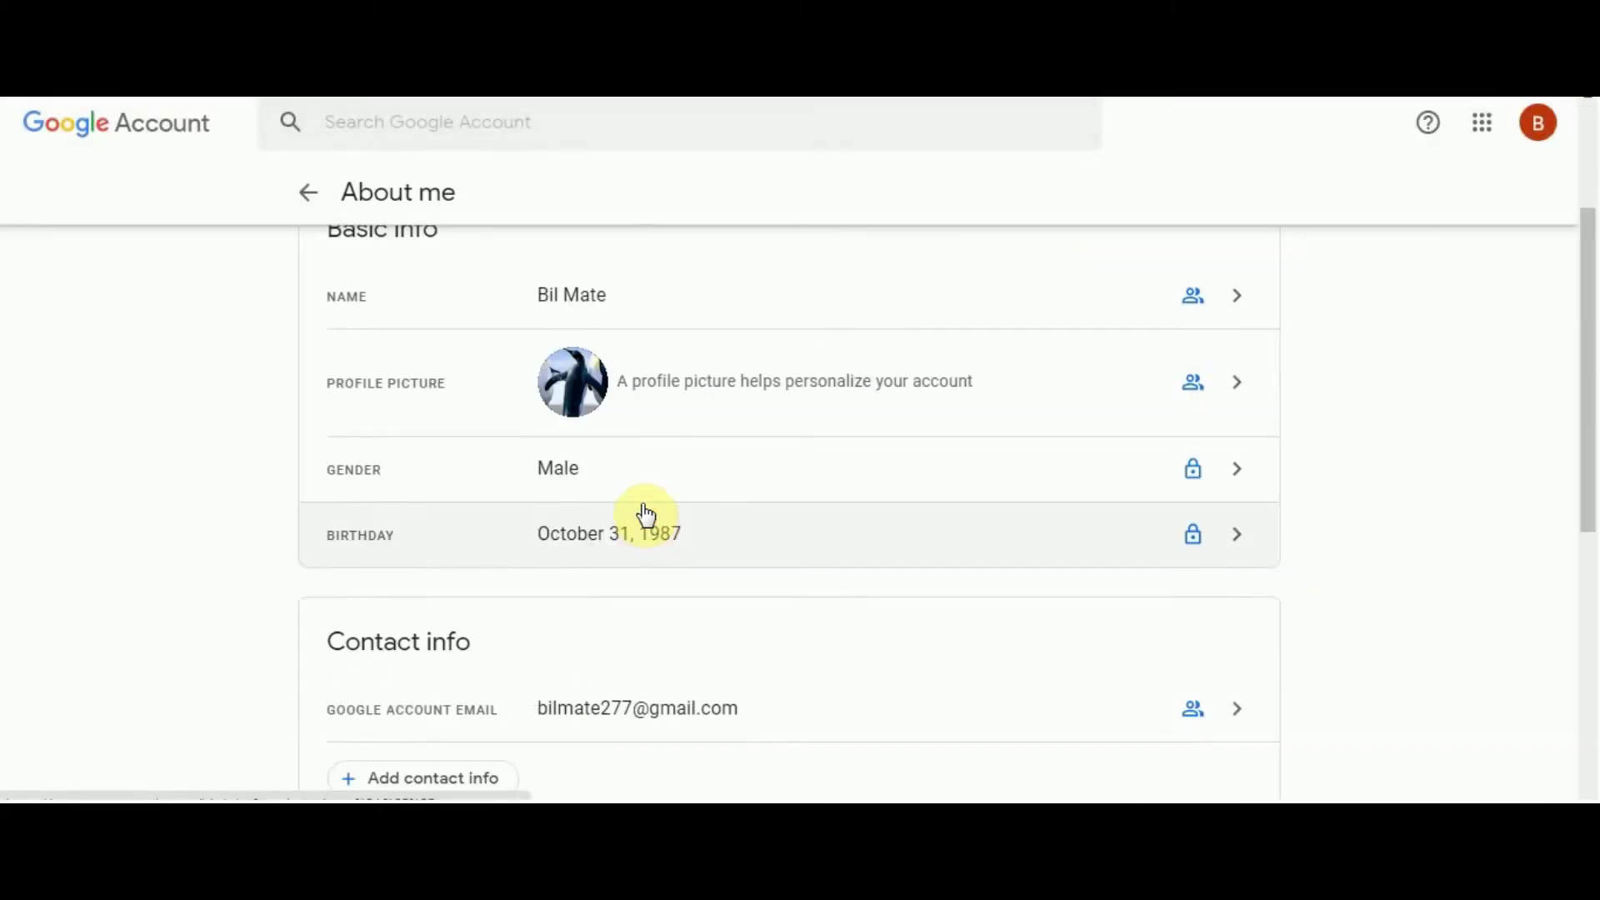
scroll(642, 521, "up", 3)
scroll(658, 583, "down", 10)
scroll(661, 605, "up", 10)
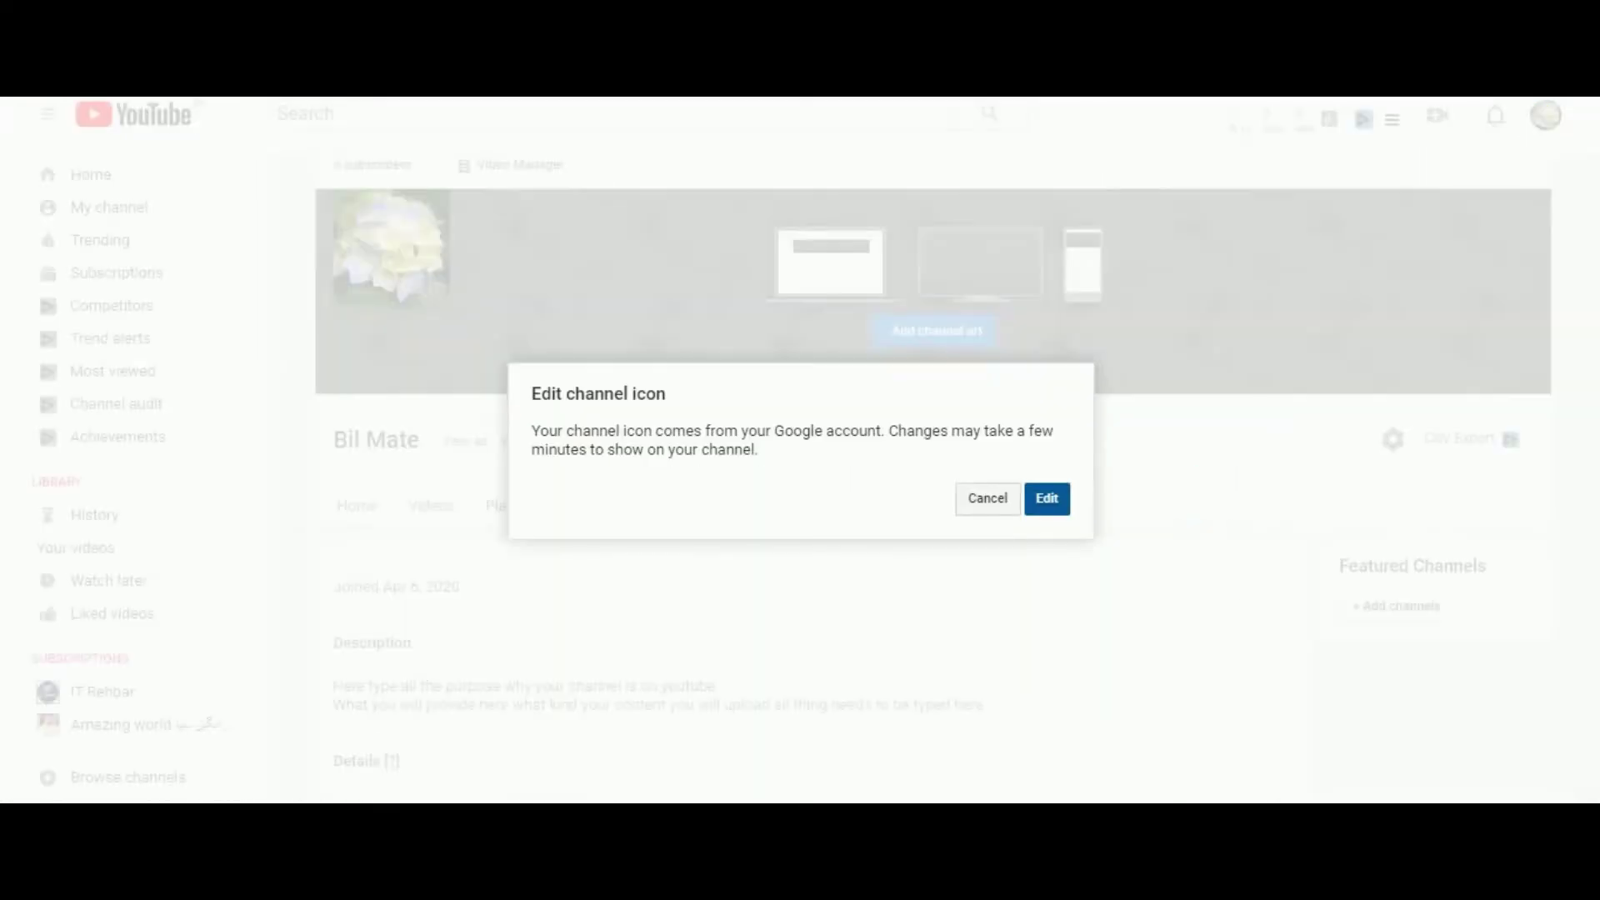
left_click(983, 496)
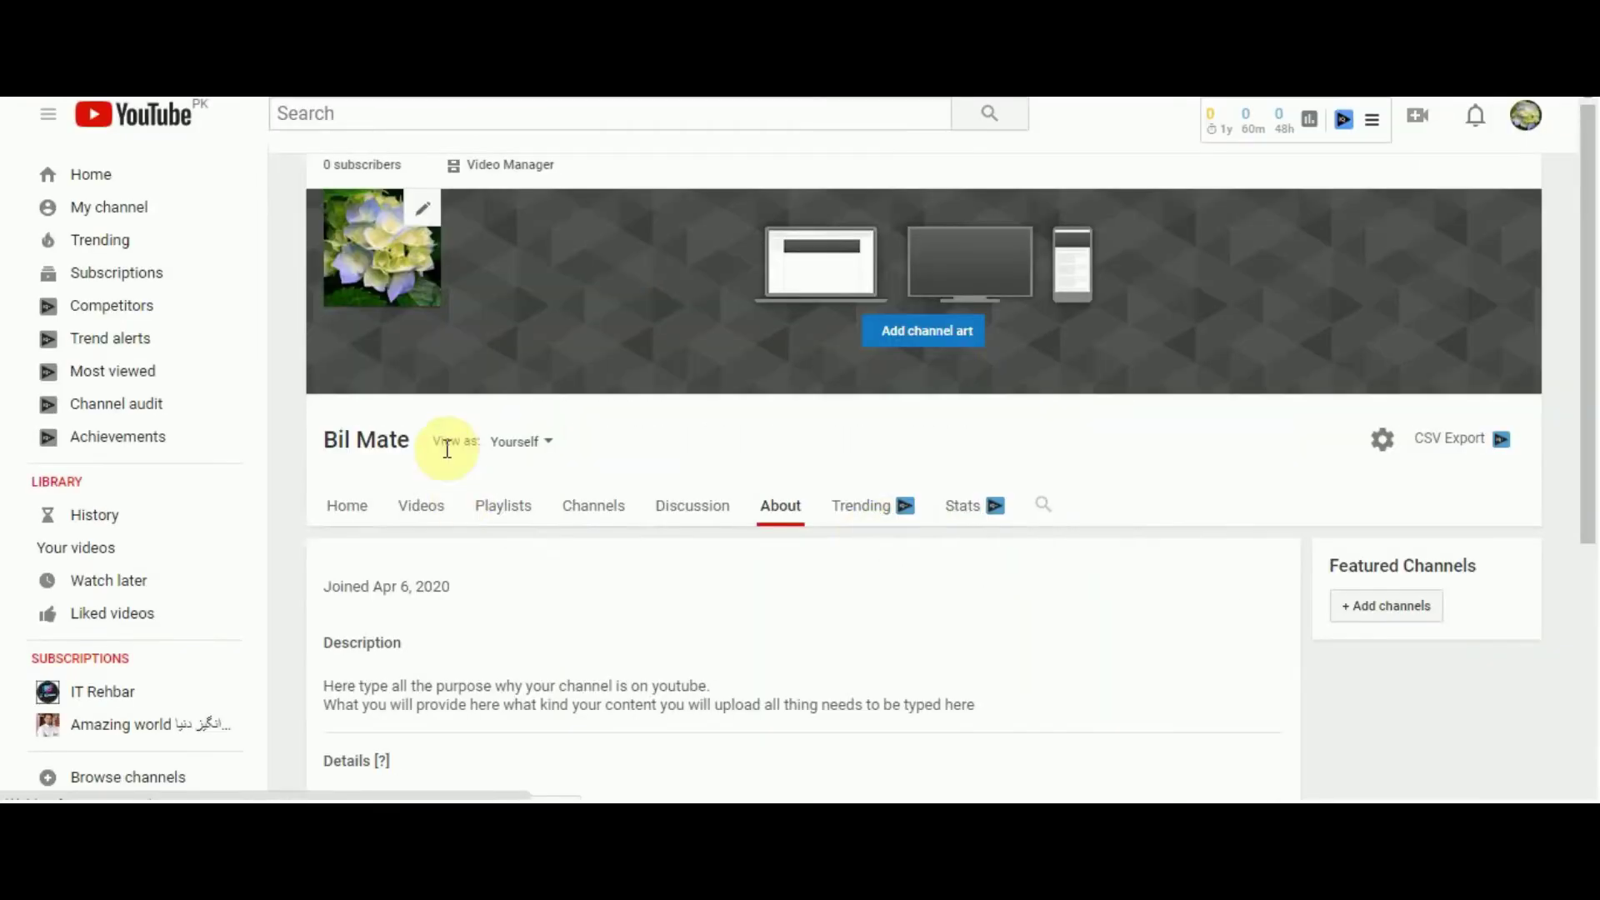
scroll(503, 597, "down", 2)
scroll(501, 593, "up", 2)
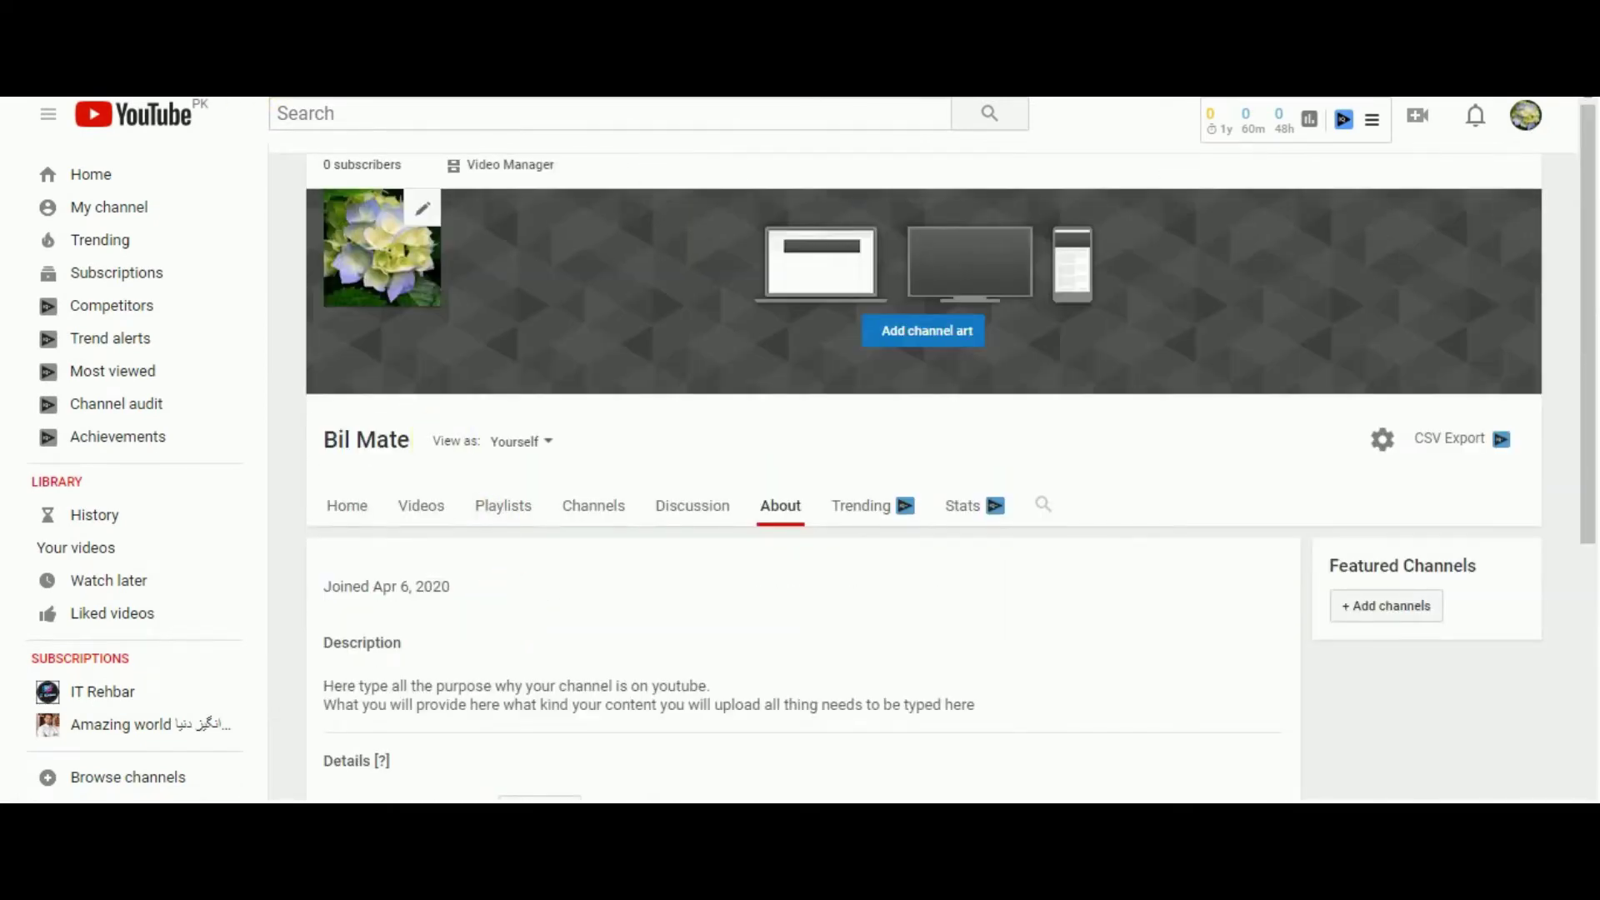
- Check the recommended size and file limit in the channel art upload dialog, closing it without choosing a photo
left_click(927, 348)
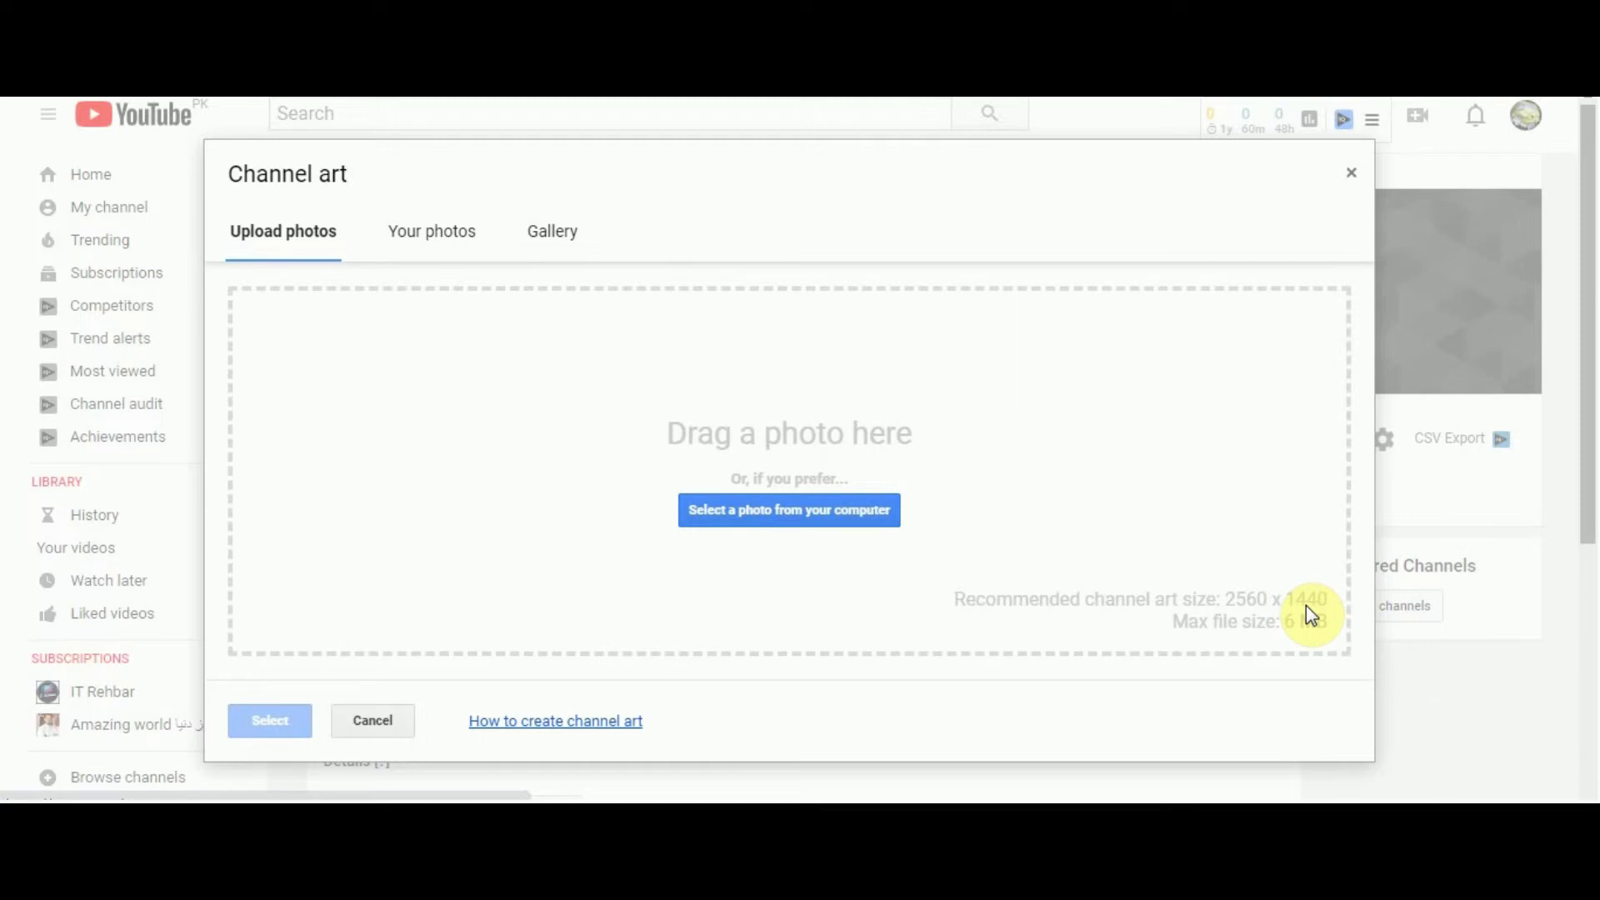
left_click(1351, 173)
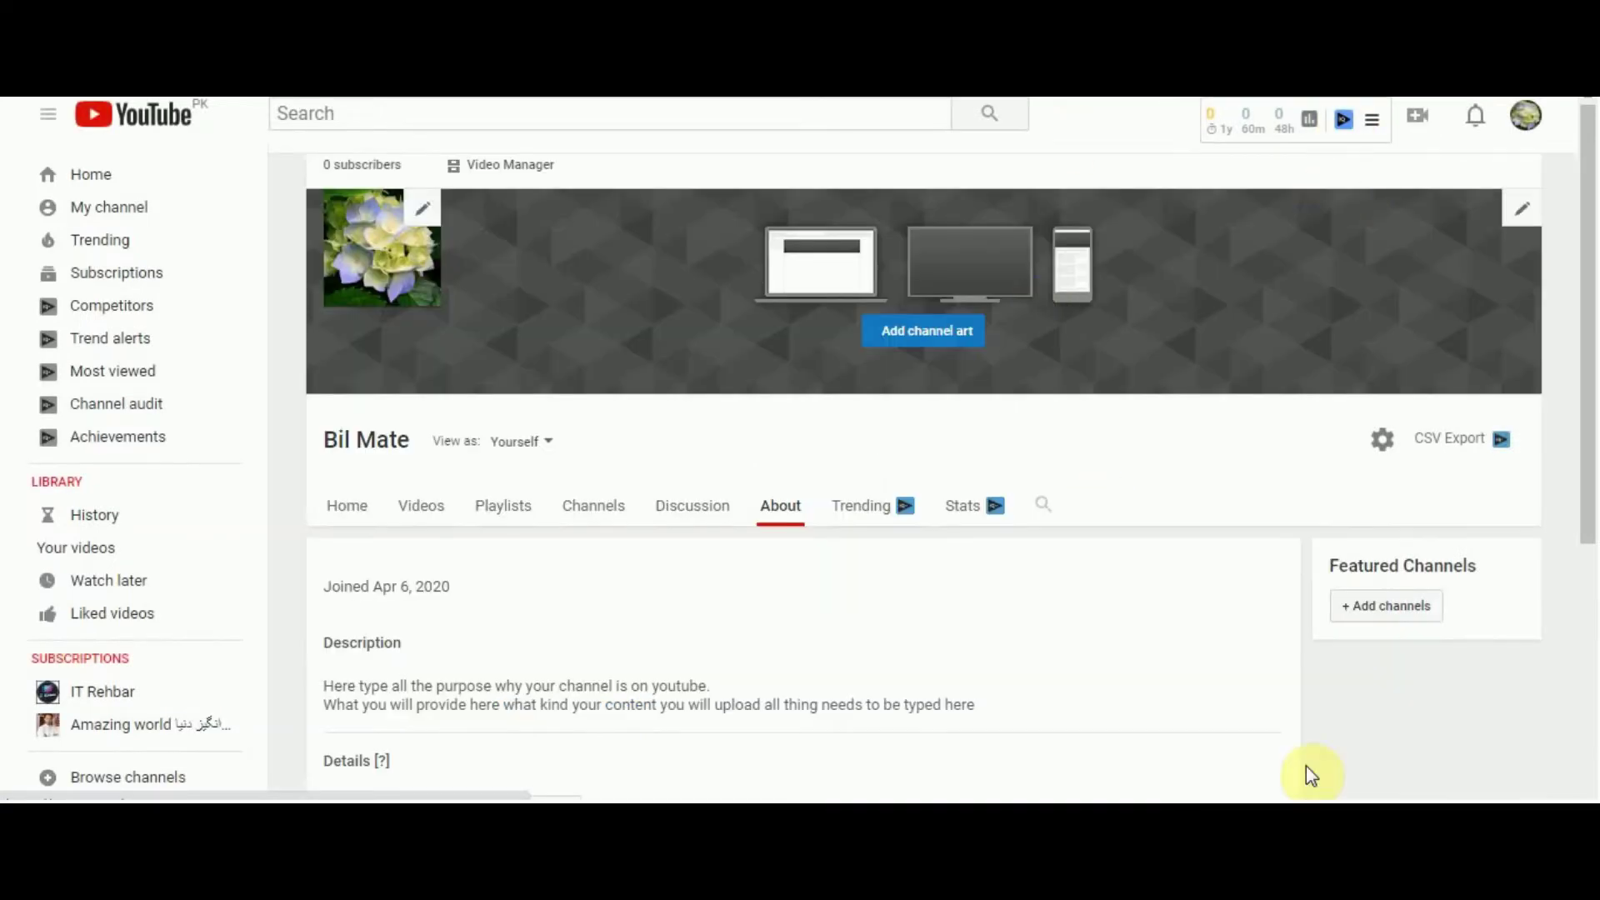
scroll(904, 647, "down", 5)
scroll(908, 654, "up", 5)
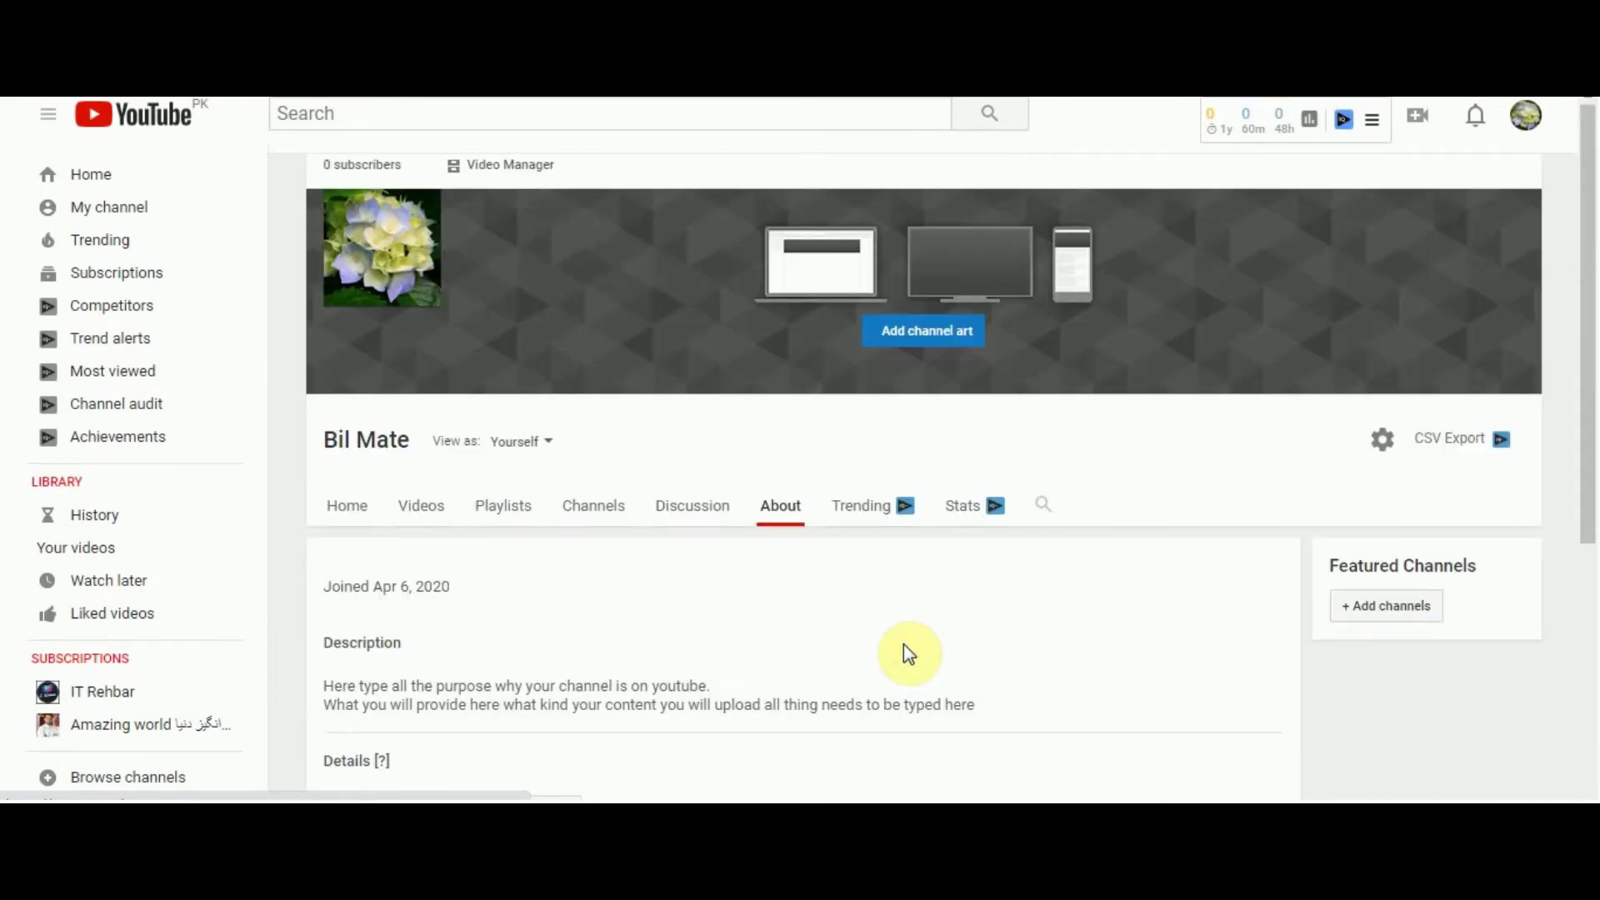
- Review the details and links in the About section and open the options for creating a video
scroll(910, 654, "down", 4)
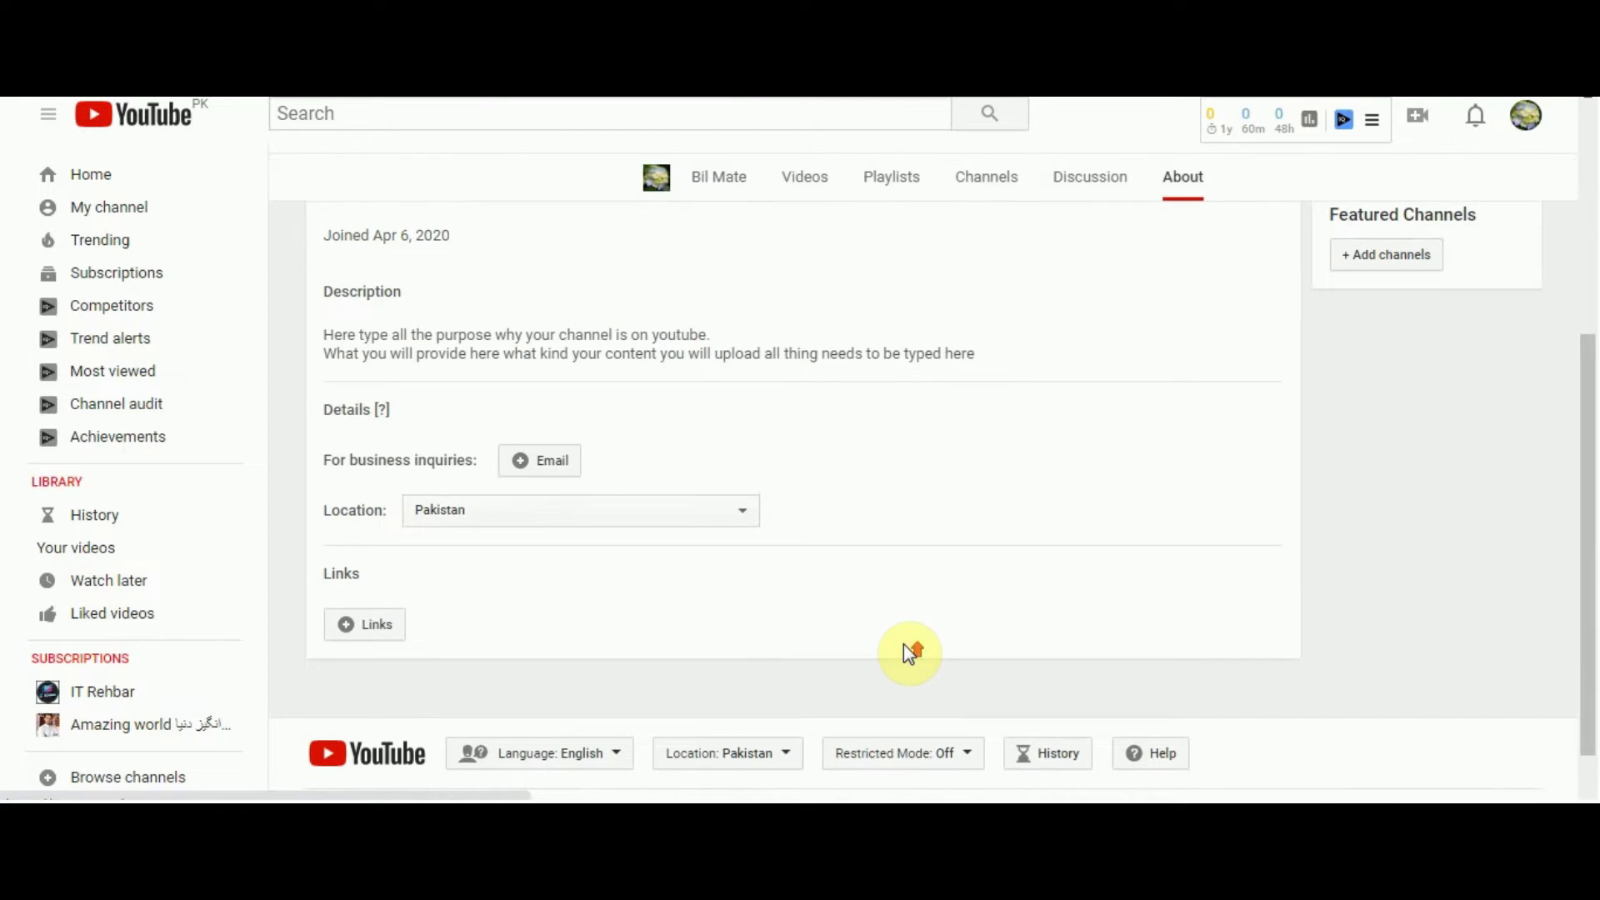
scroll(910, 653, "up", 4)
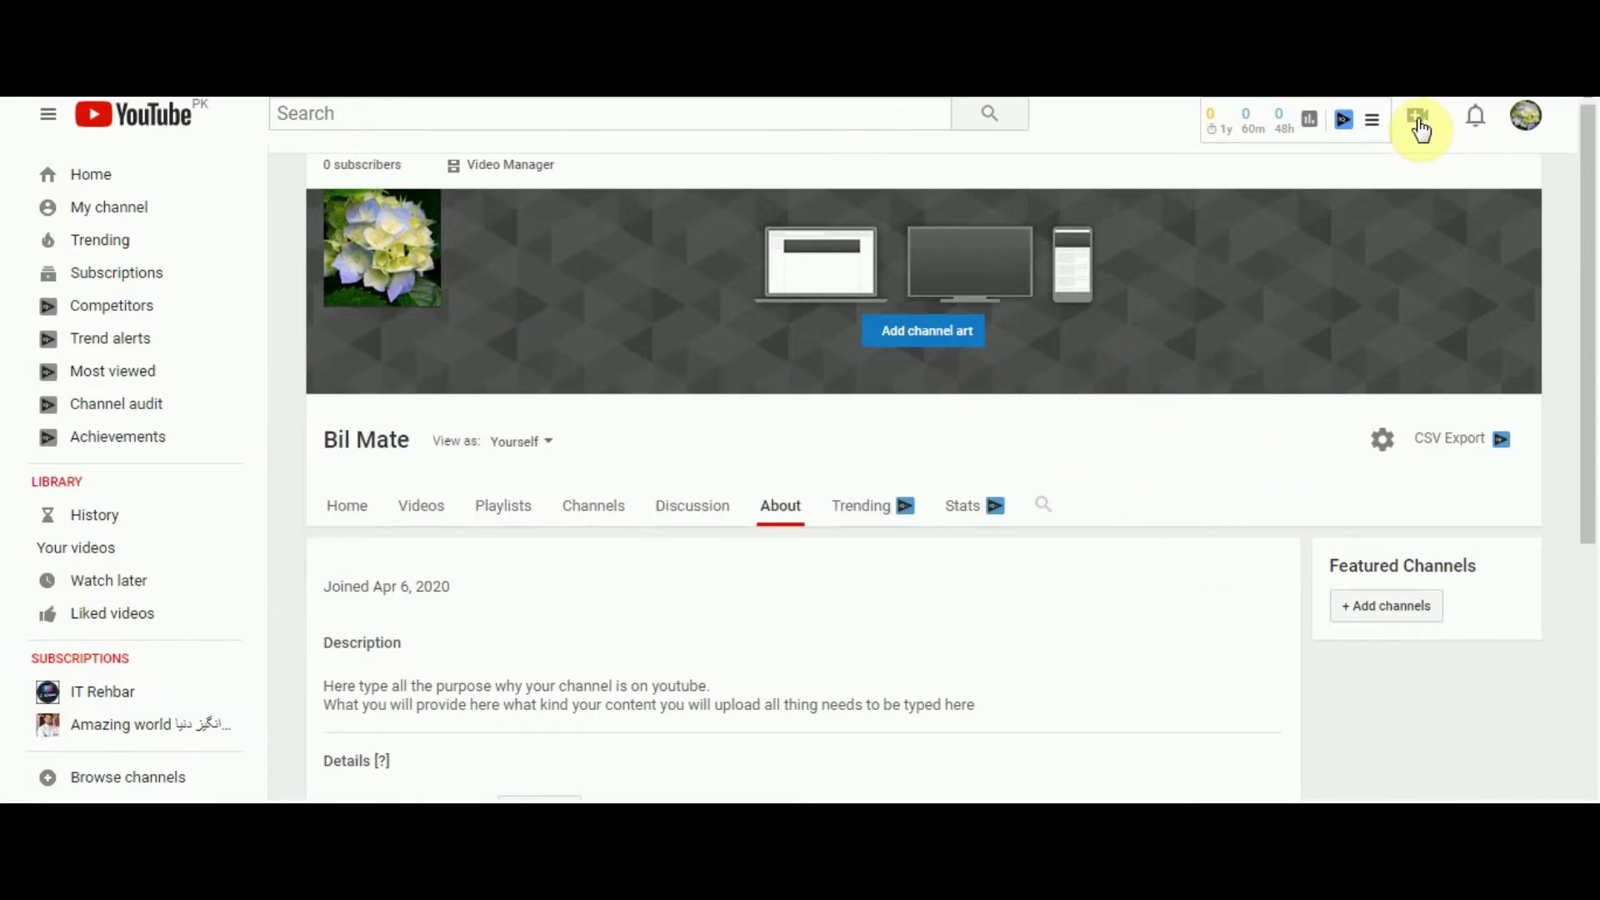
left_click(1419, 125)
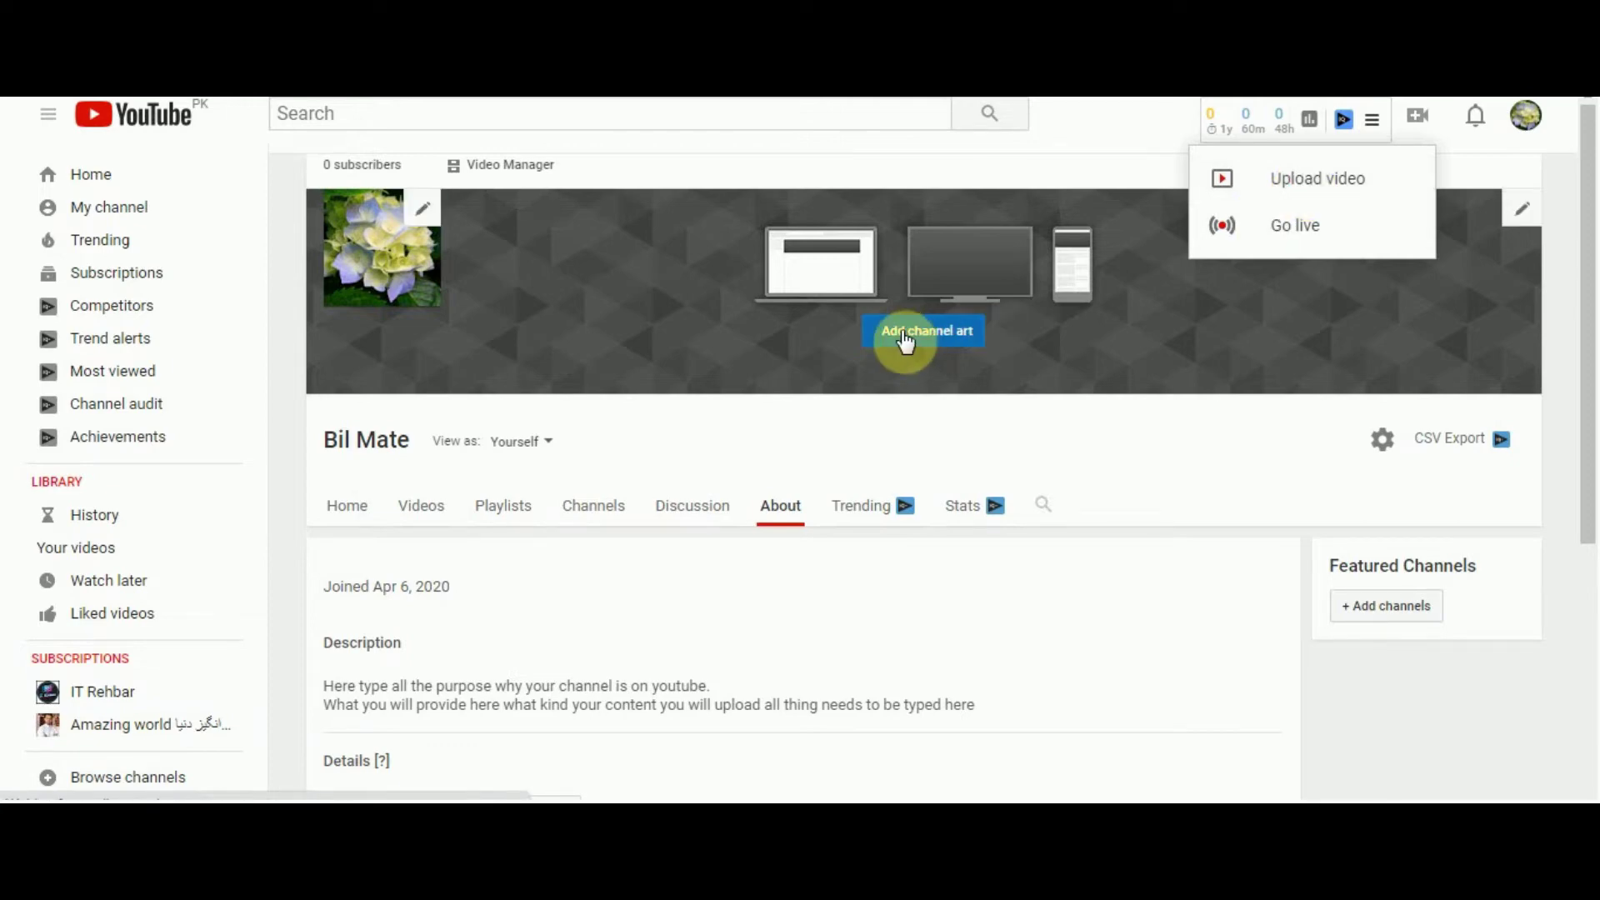
- Start a video upload and select the Wildlife video from Sample Videos in the Videos library
left_click(726, 401)
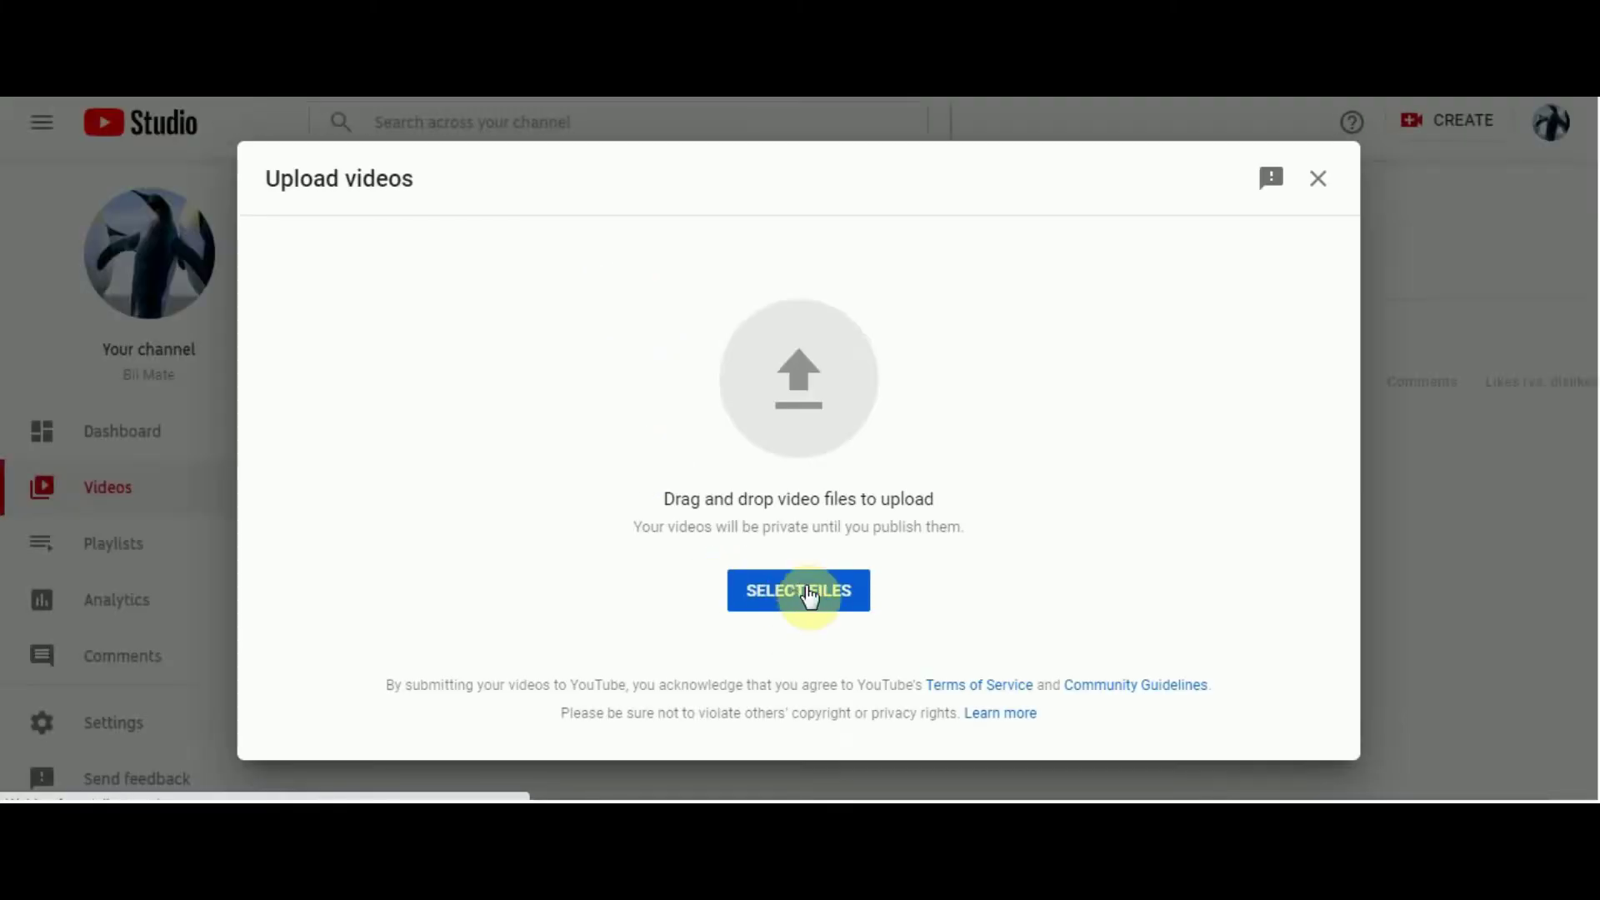
left_click(815, 613)
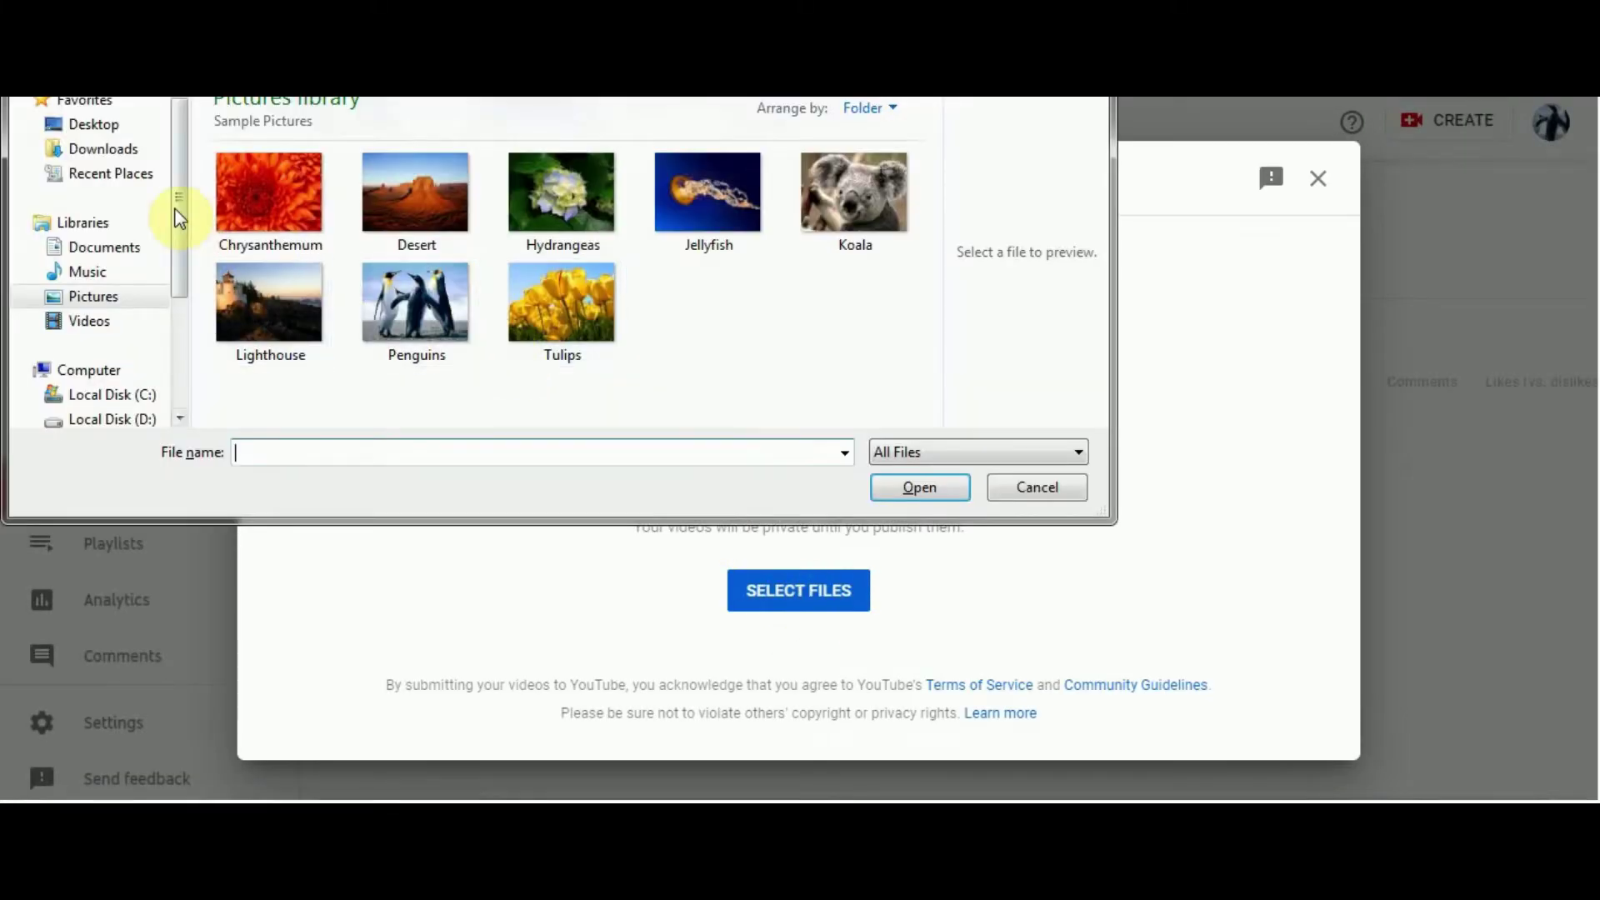
left_click(115, 325)
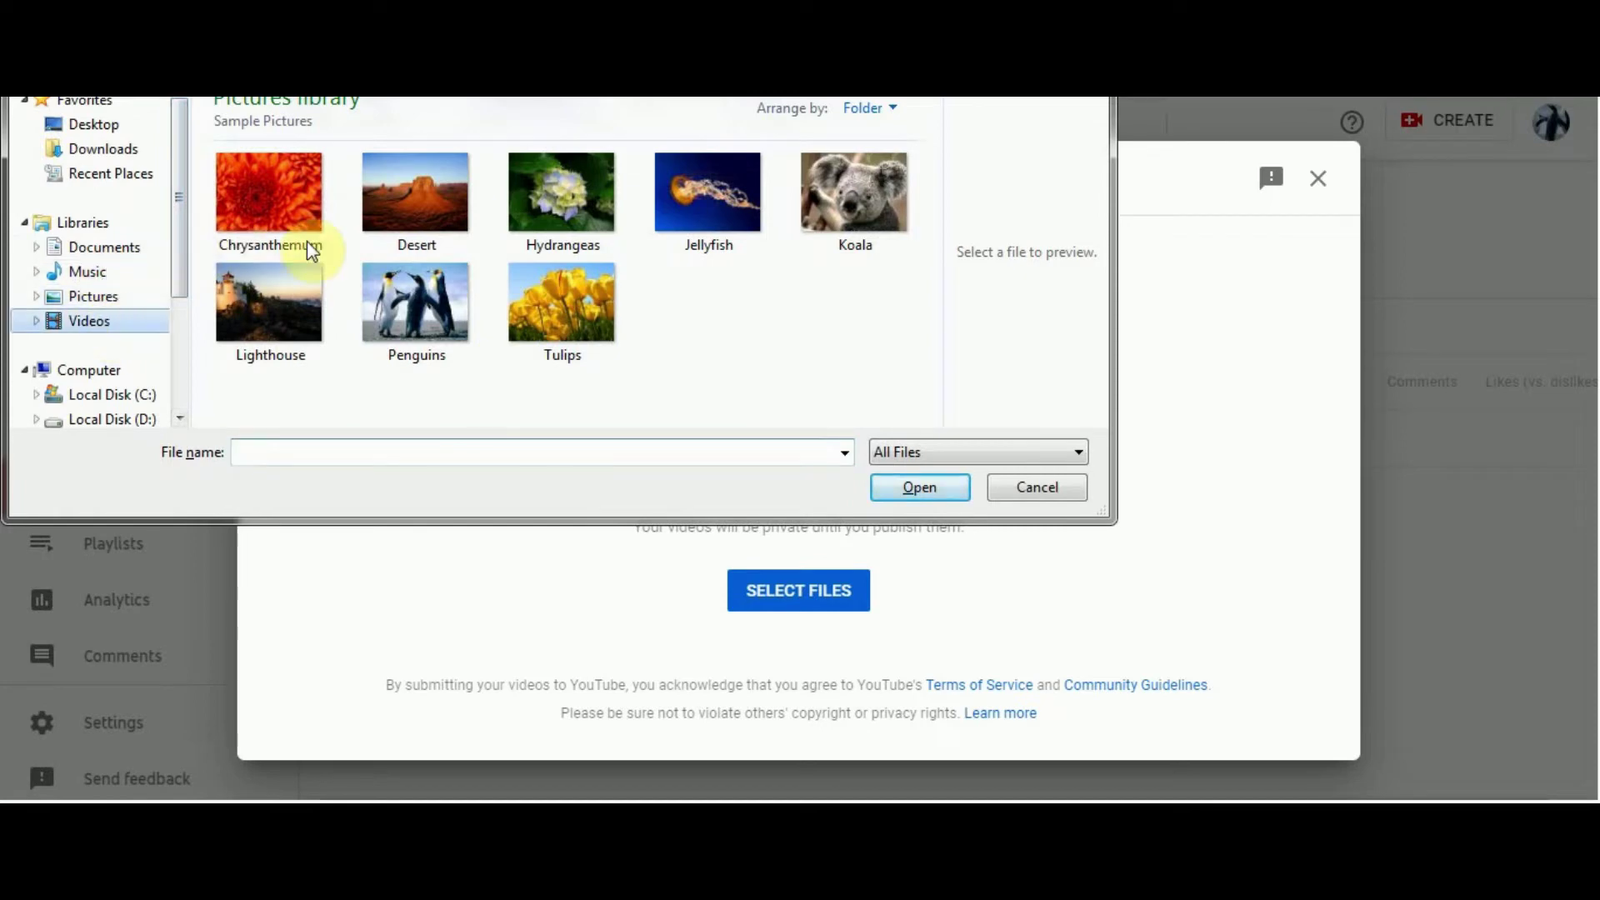
double_click(527, 252)
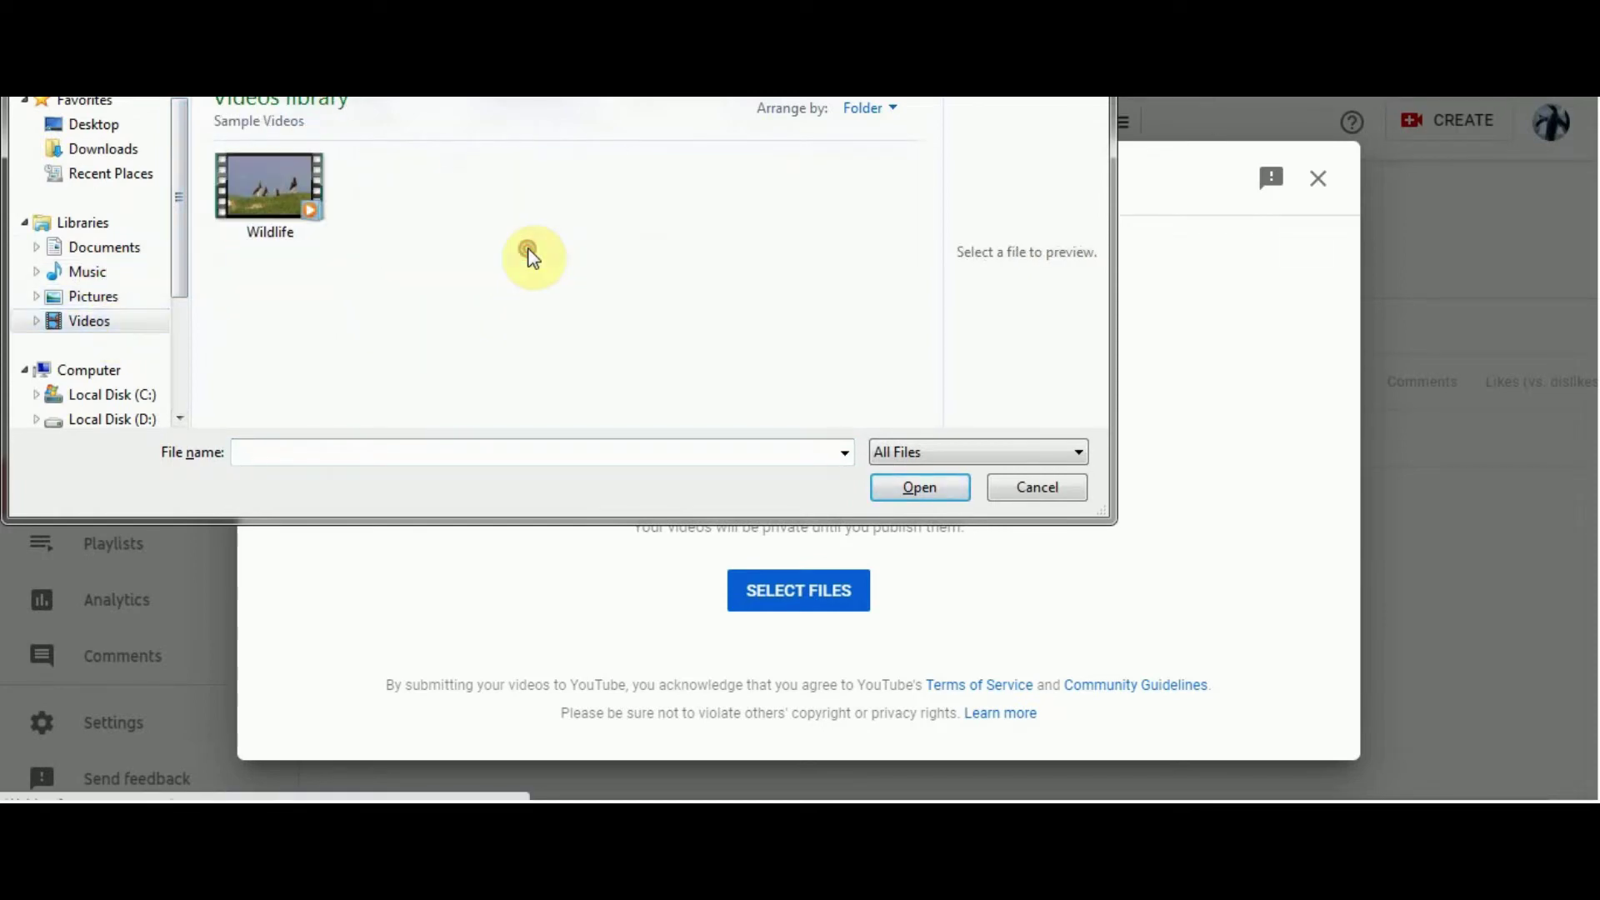
double_click(323, 197)
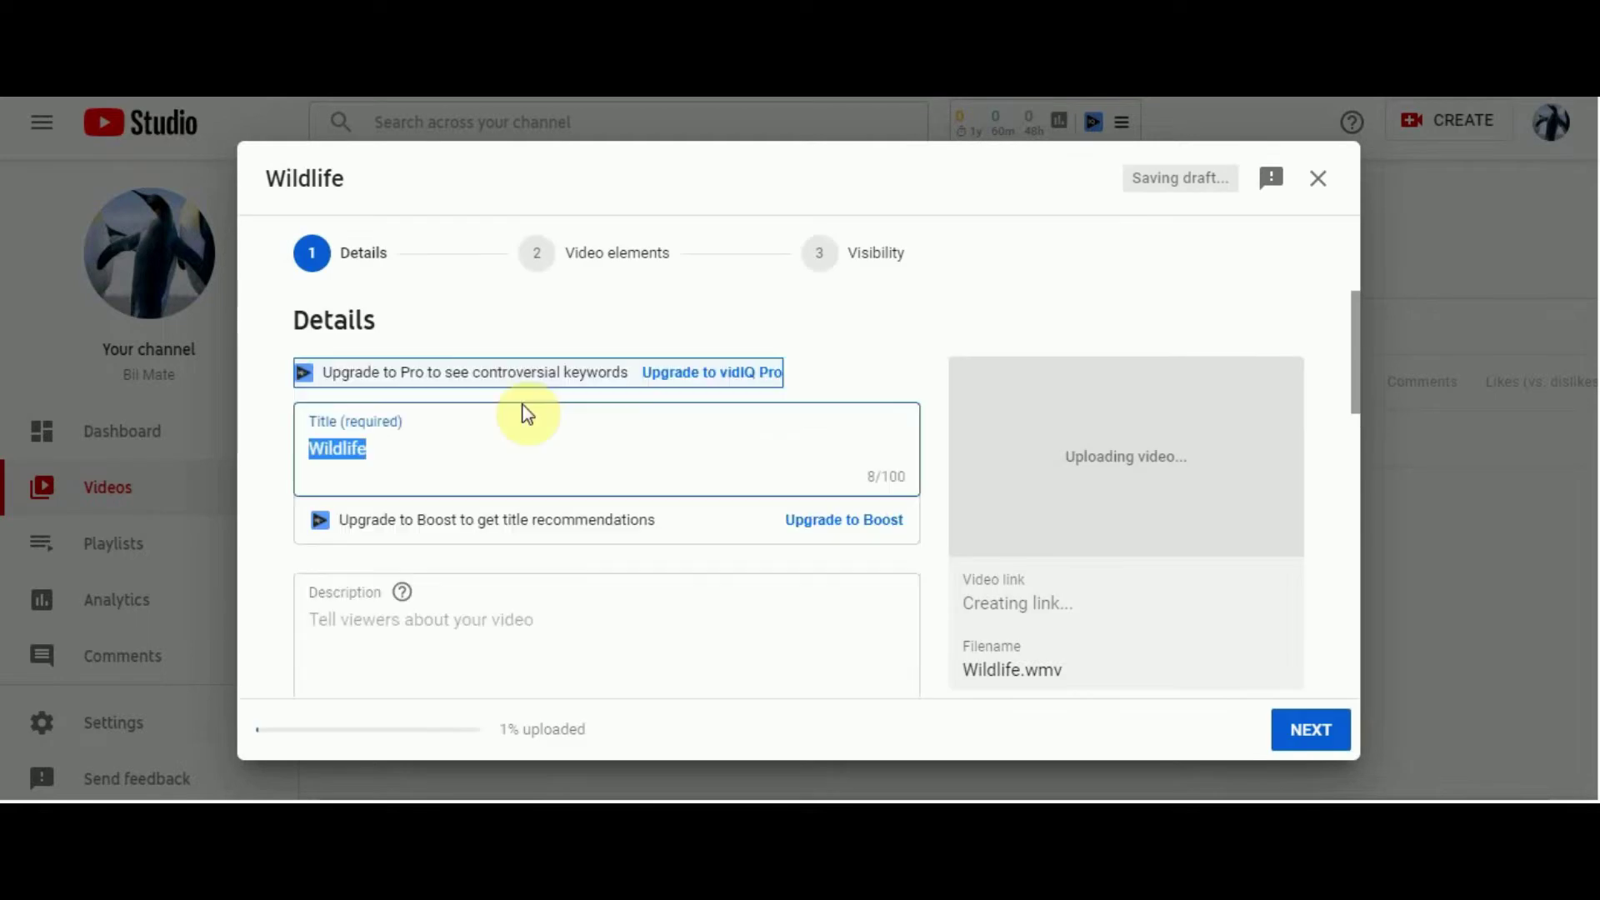
- Keep the title Wildlife and enter "this is my first video" as the video description
left_click(420, 451)
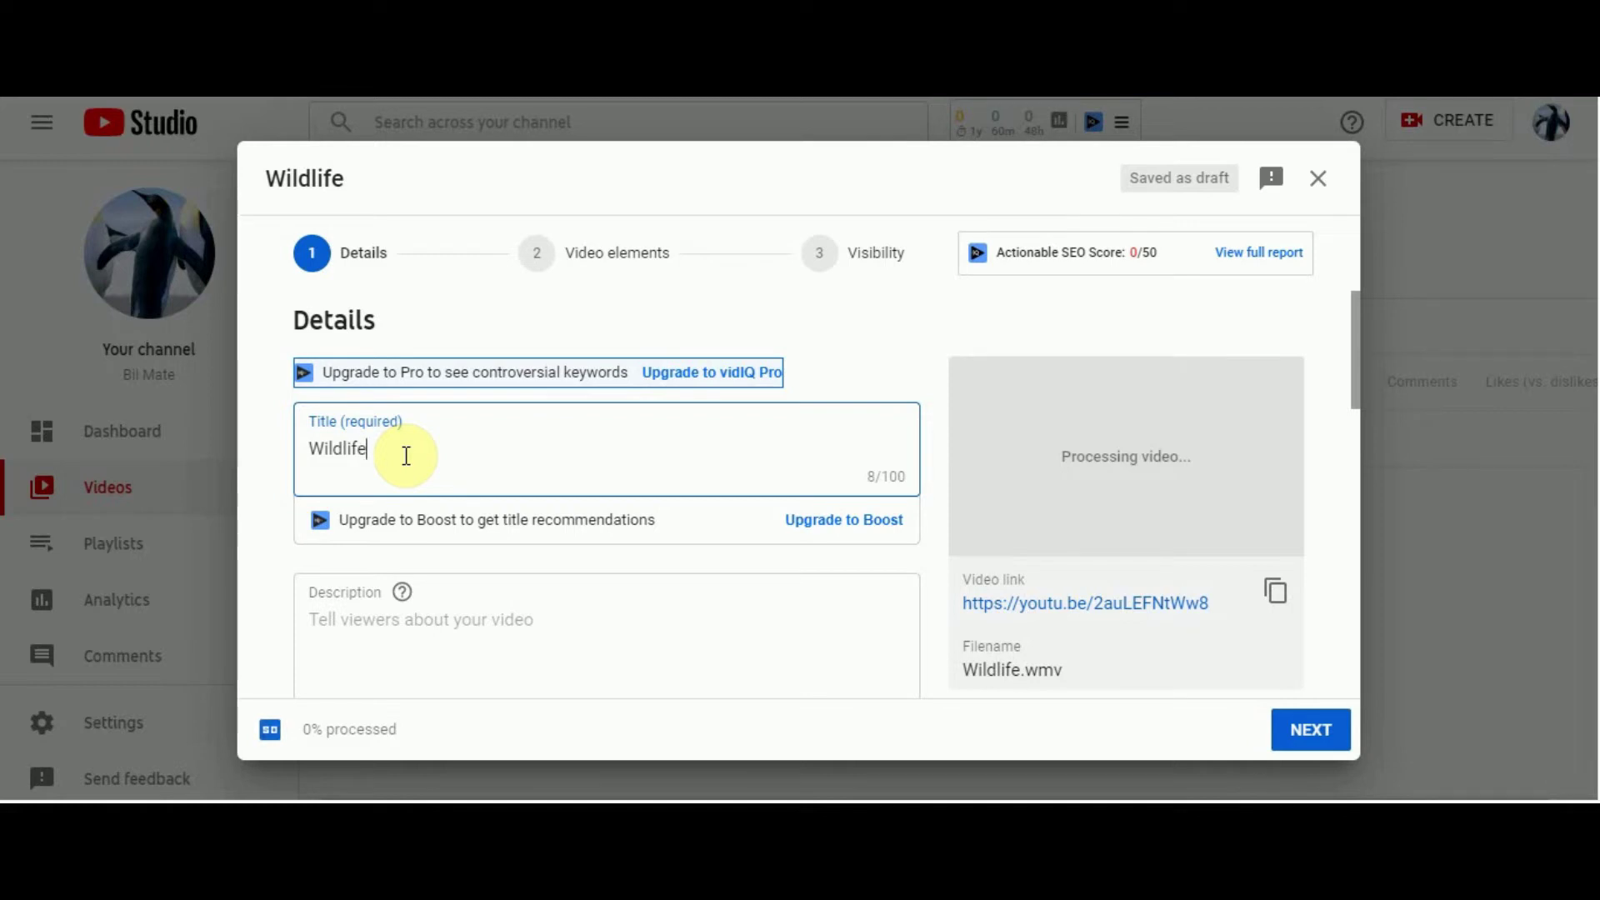
left_click(404, 637)
scroll(408, 637, "down", 4)
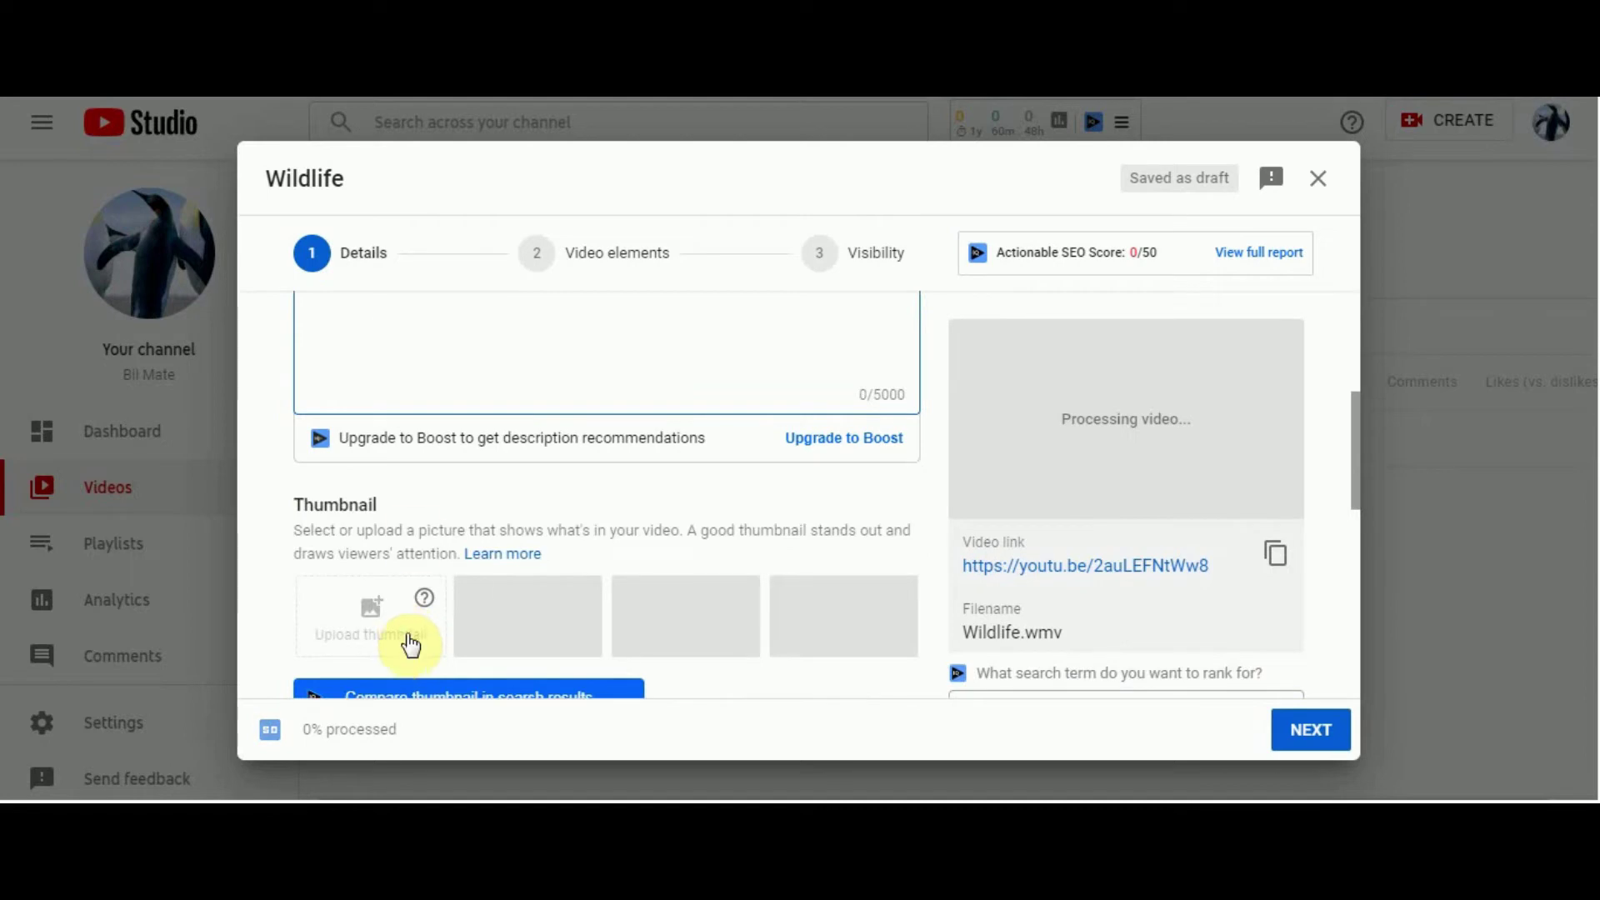
scroll(411, 645, "up", 3)
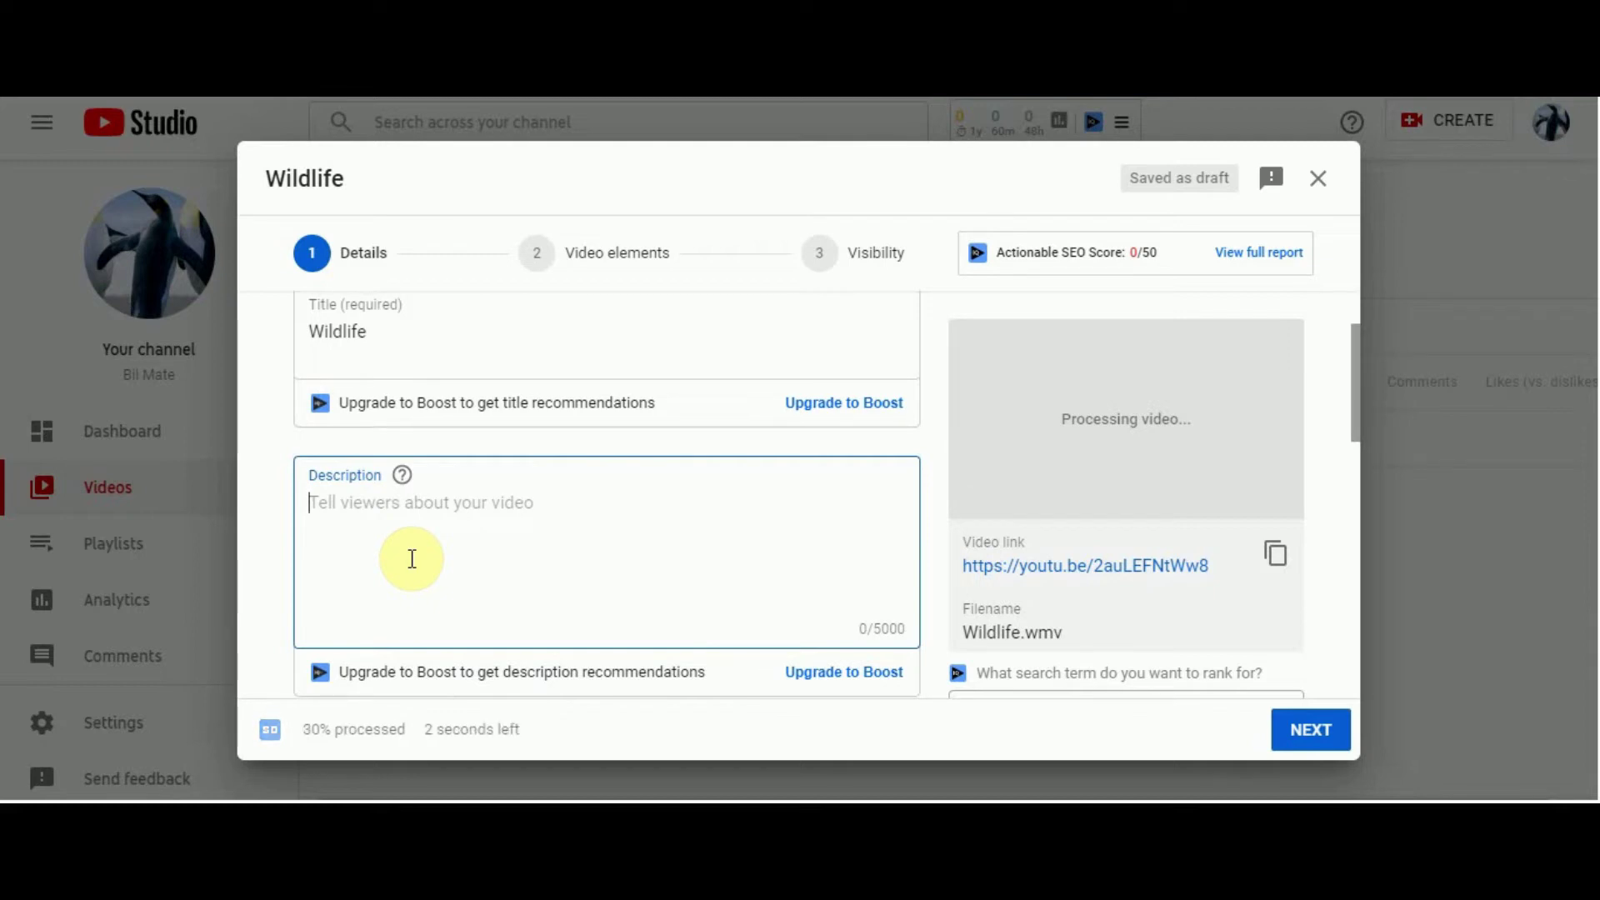
type("this is my first video")
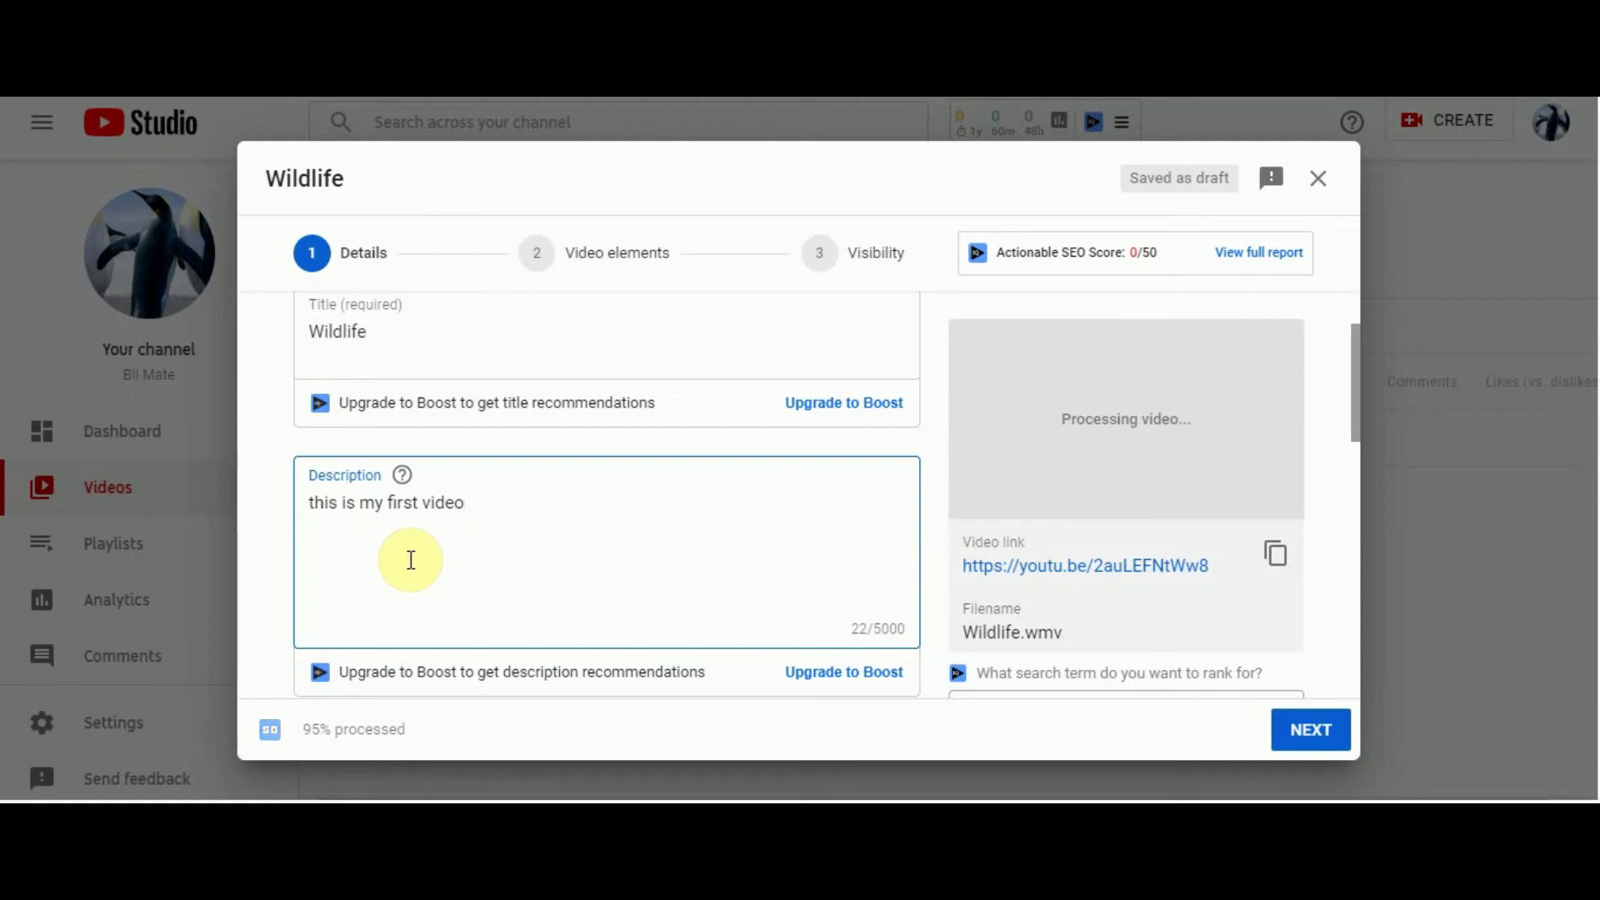
- Check the thumbnail options in the video details and close the upload dialog, leaving the video as a draft
scroll(411, 559, "down", 3)
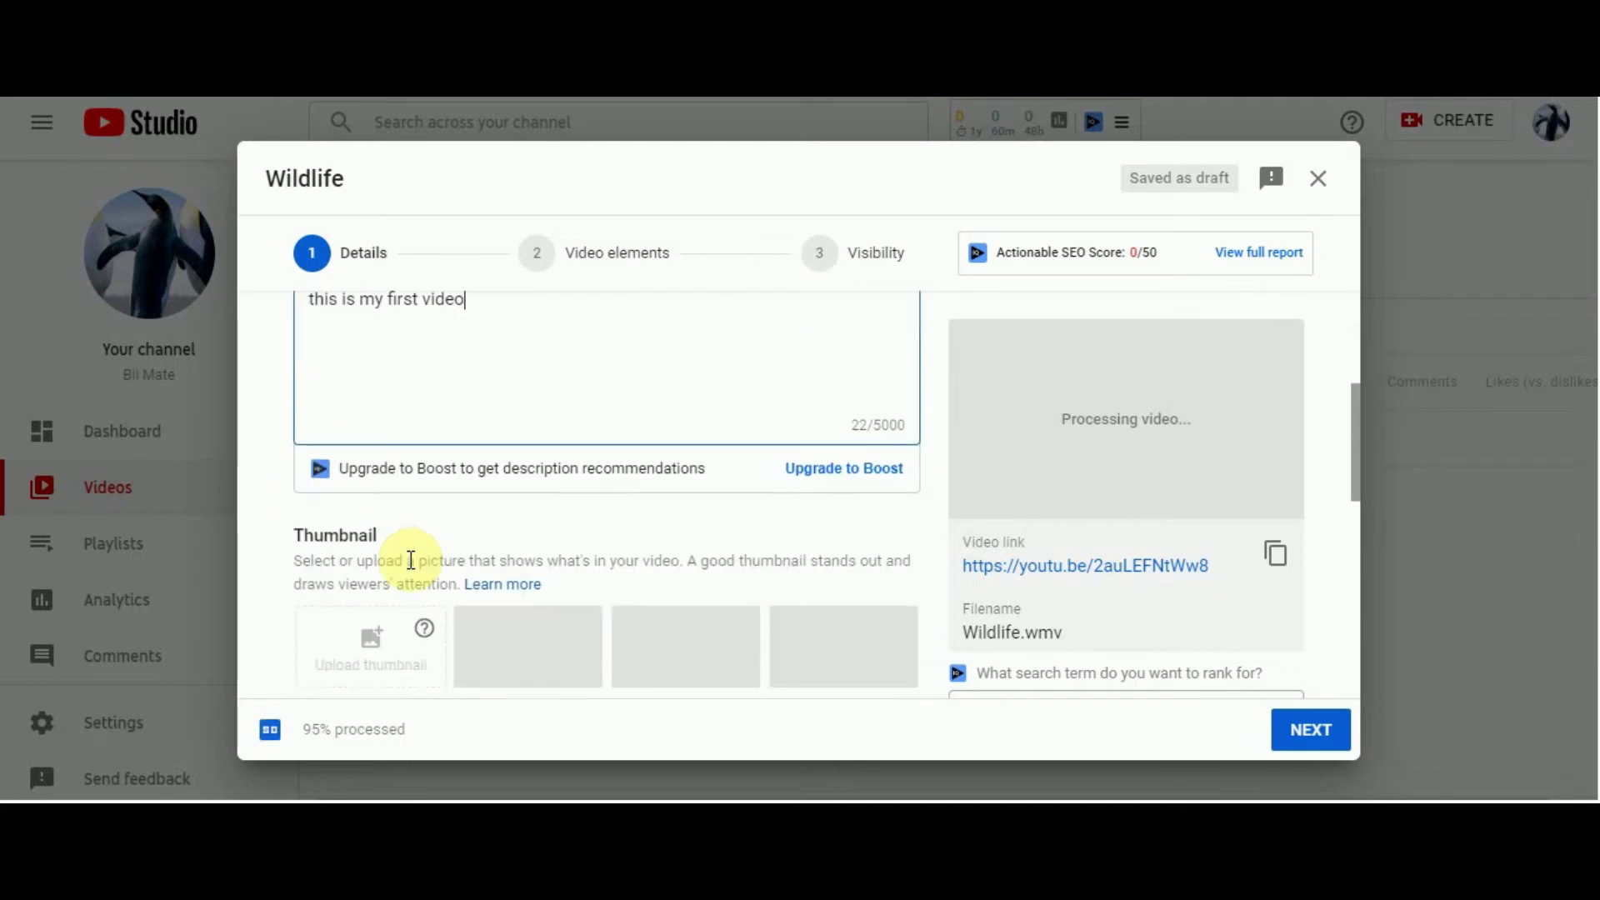
scroll(414, 555, "down", 1)
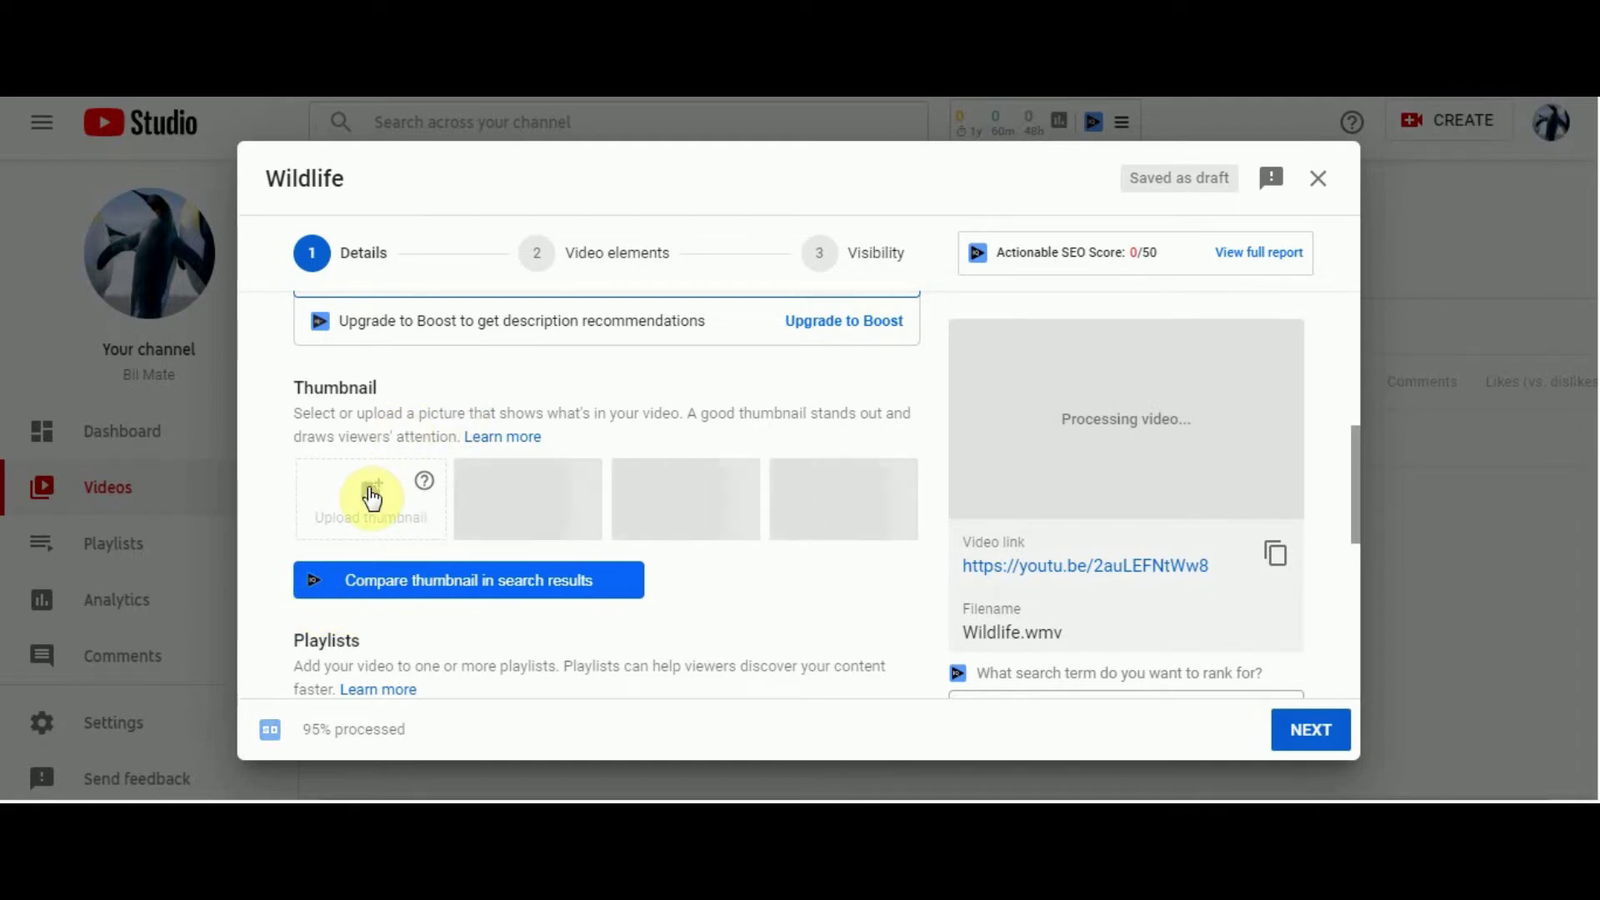
left_click(1323, 185)
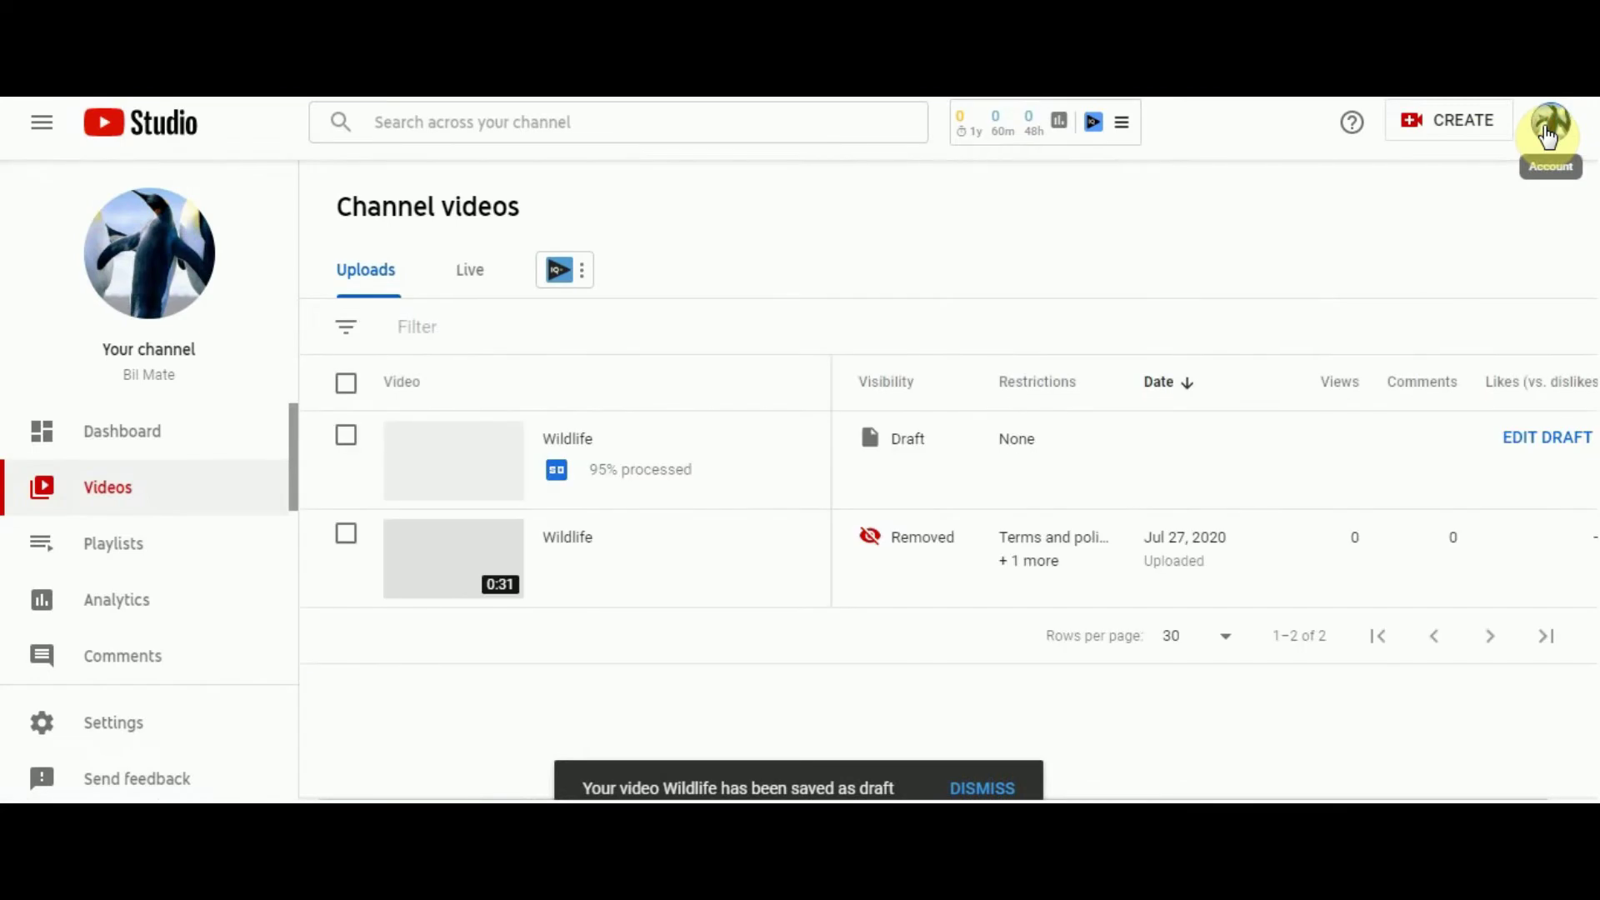
- Go to the channel's page and open the YouTube settings to view the channel and account options
left_click(1547, 136)
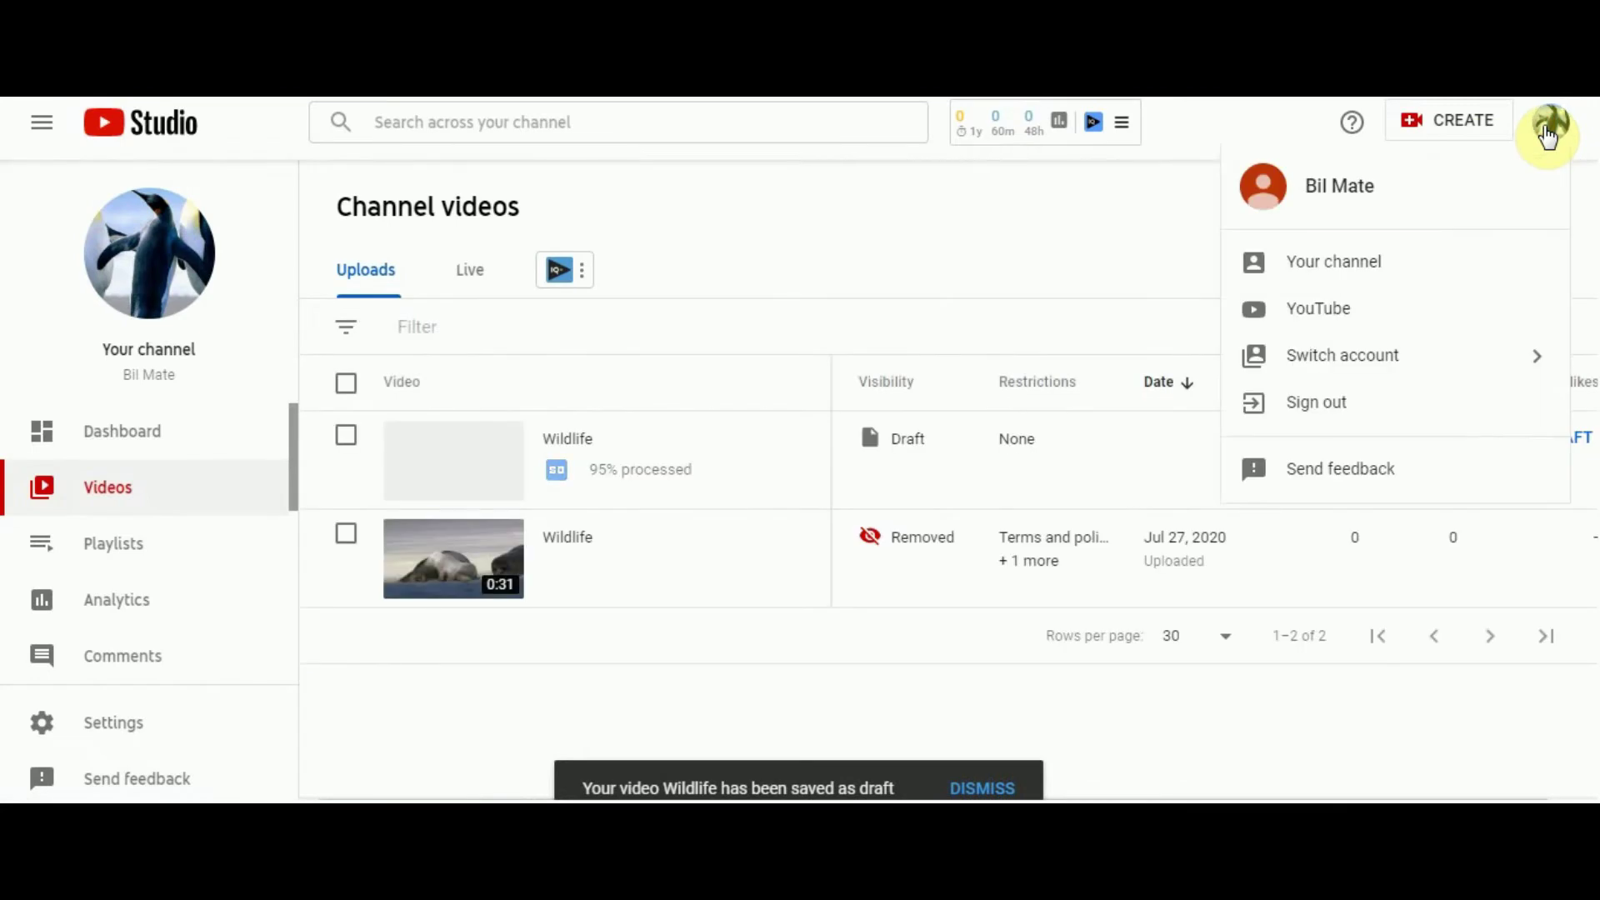
left_click(1391, 288)
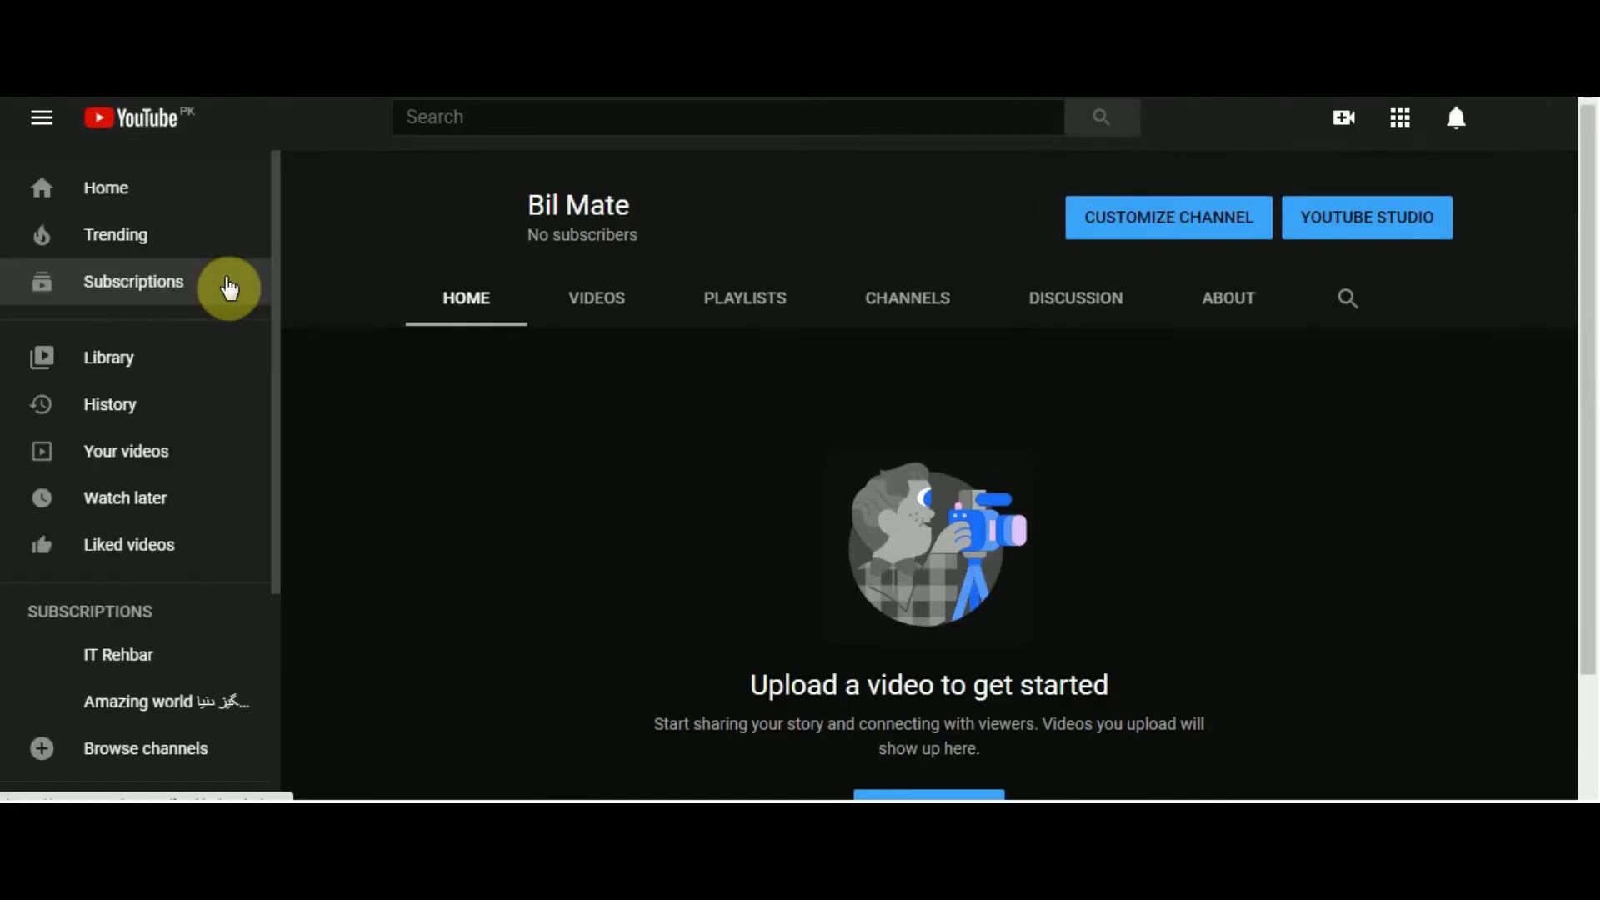
scroll(153, 583, "down", 5)
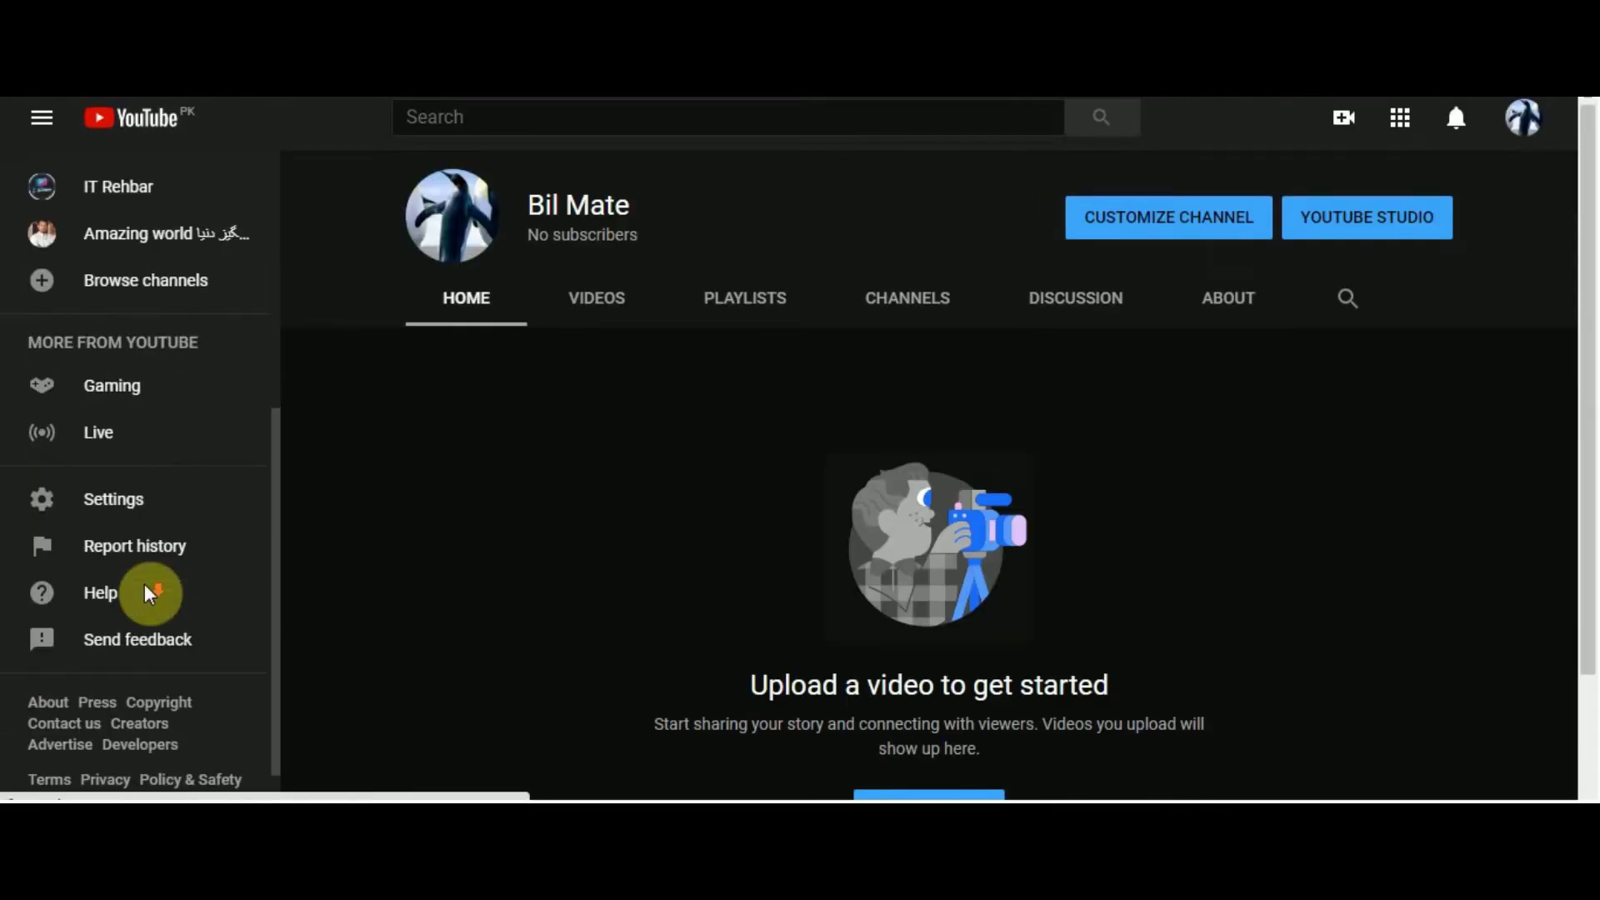
left_click(127, 520)
scroll(707, 520, "down", 3)
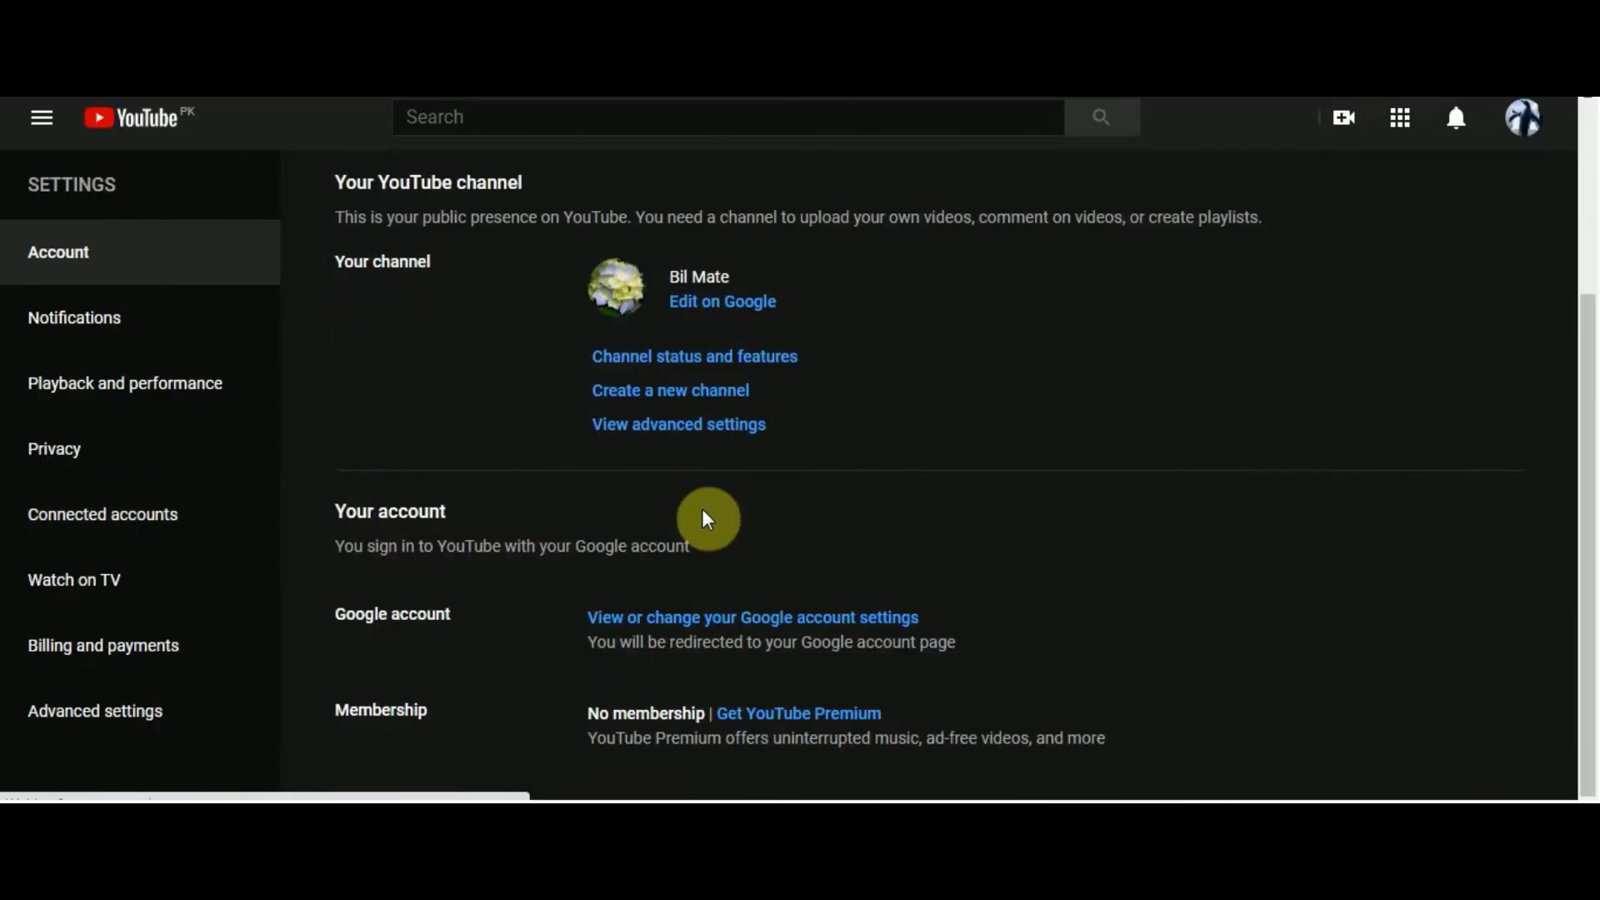
- Check the channel's advanced settings, return to the Account settings and look into the linked Google account settings
left_click(67, 723)
scroll(614, 642, "down", 2)
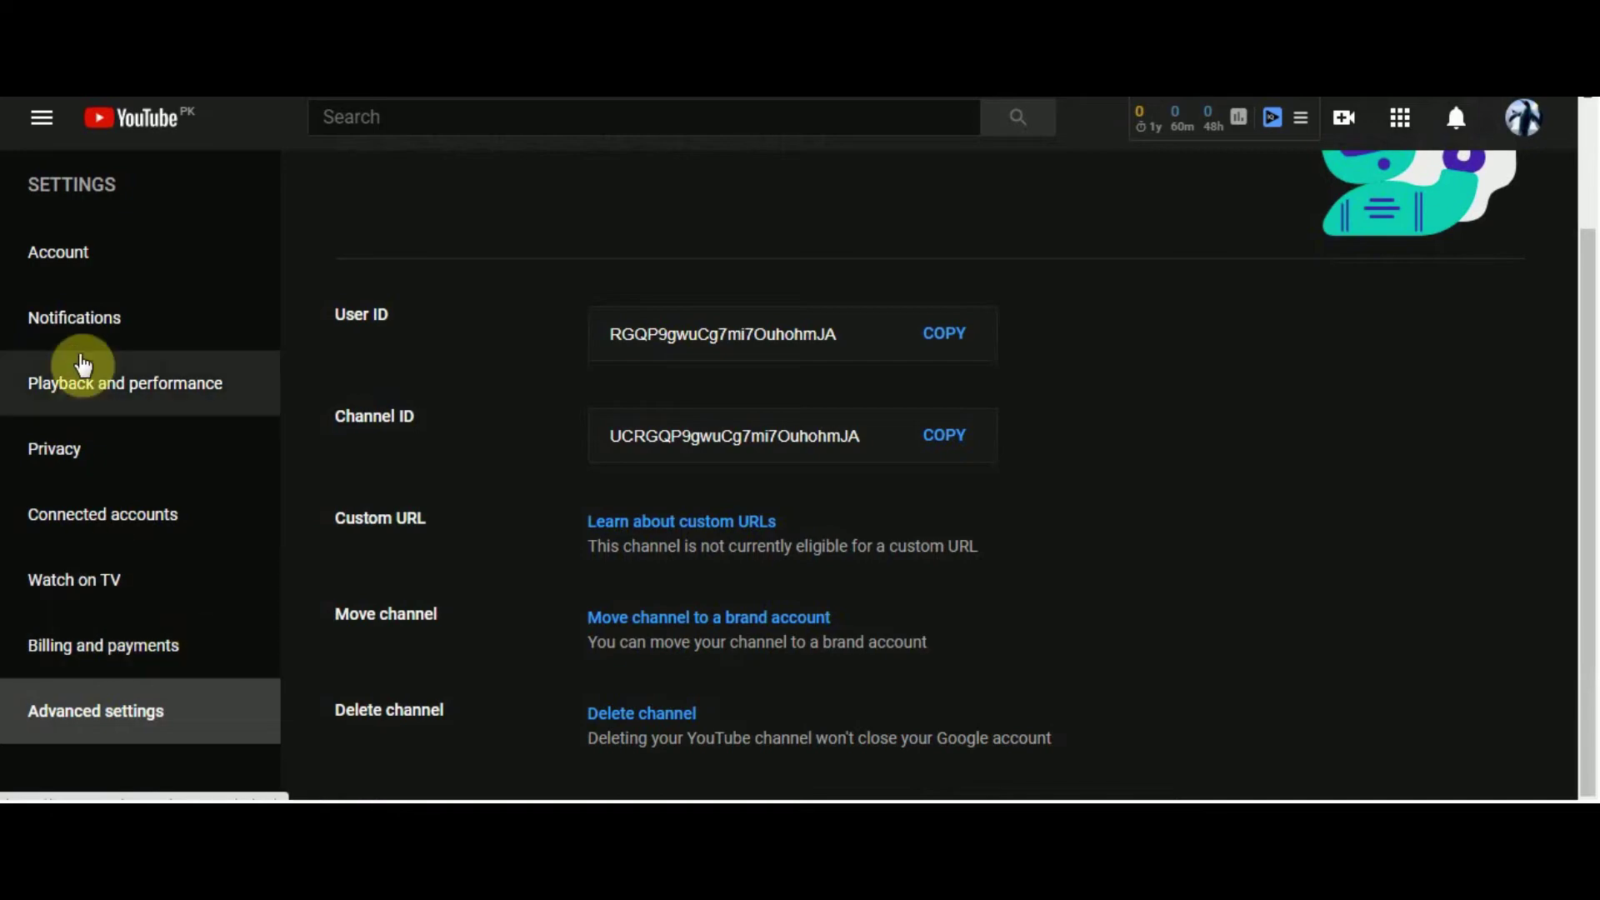
left_click(84, 254)
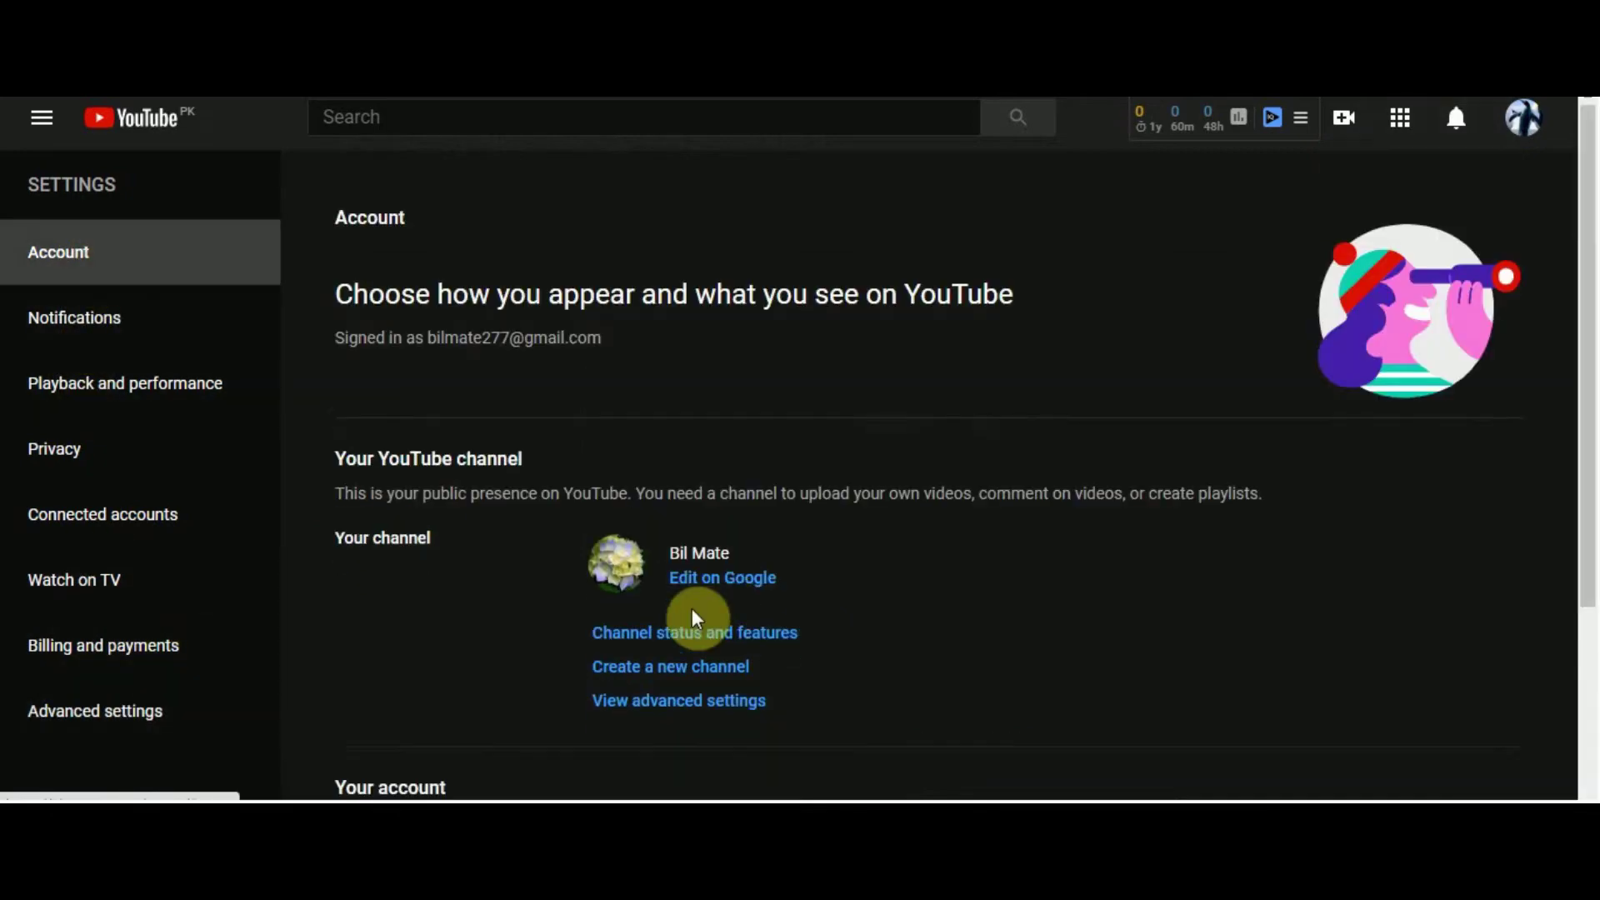
scroll(724, 718, "down", 3)
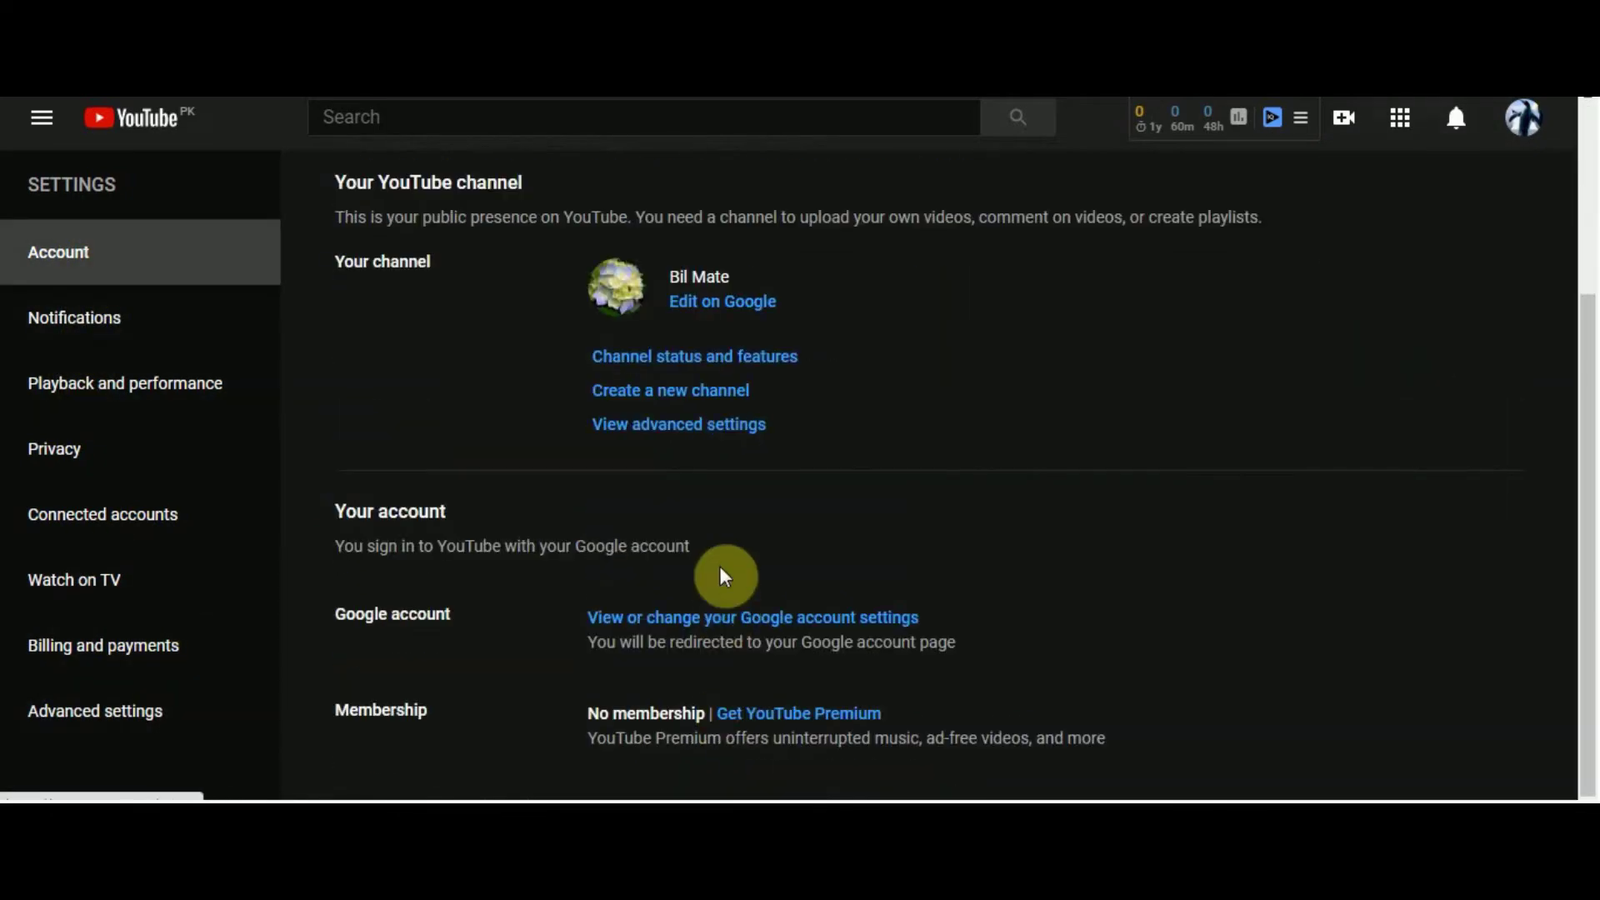
left_click(735, 621)
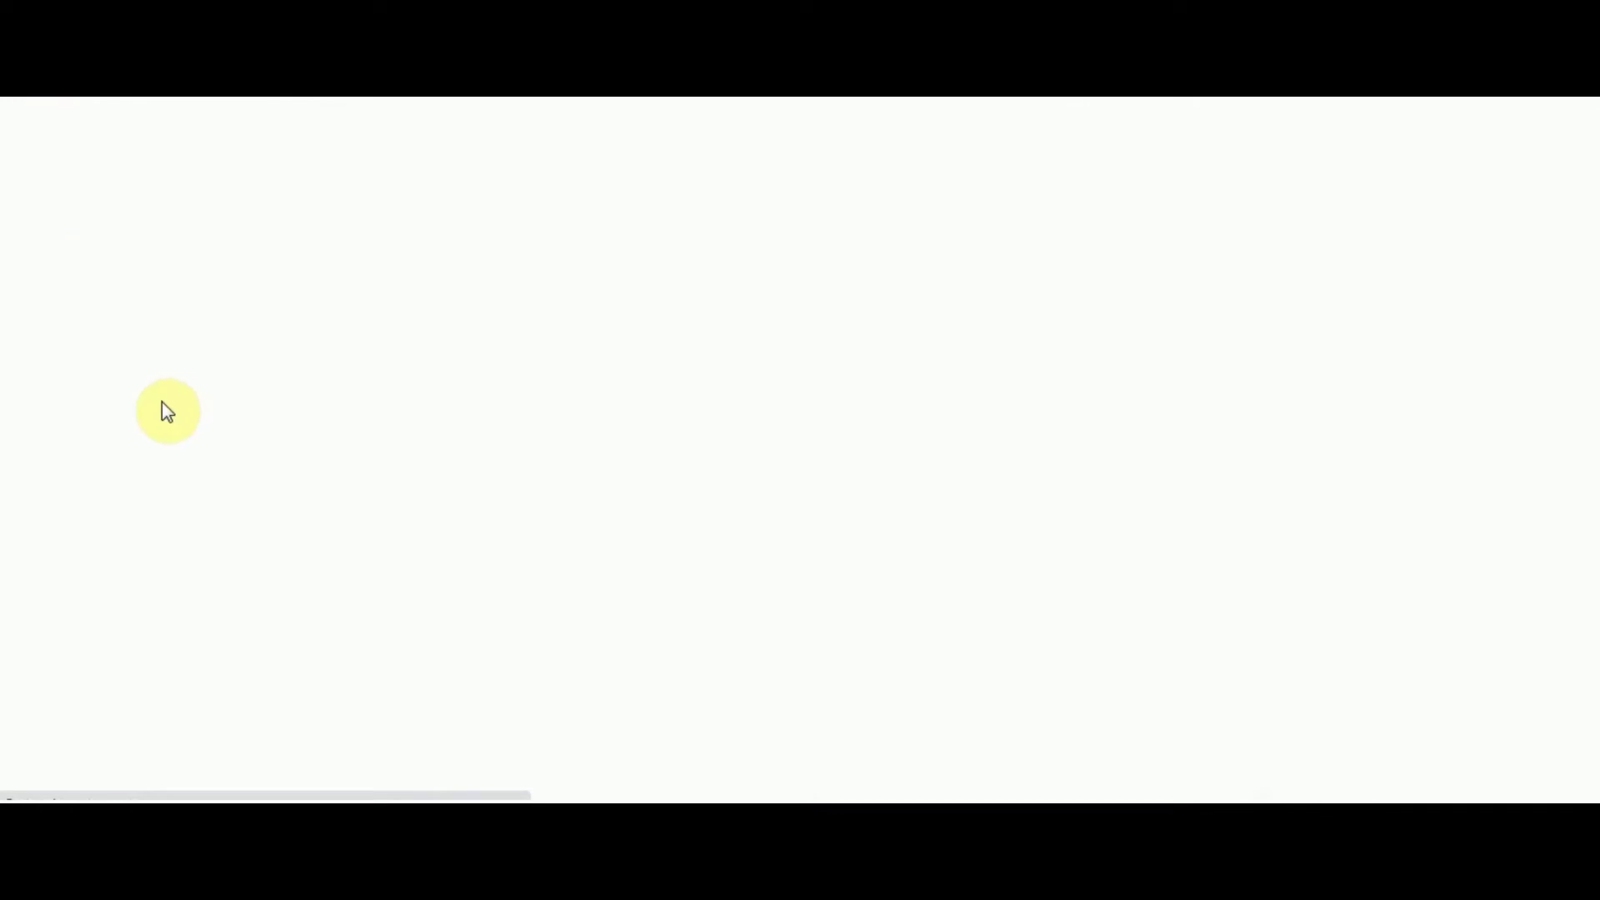
scroll(464, 453, "down", 3)
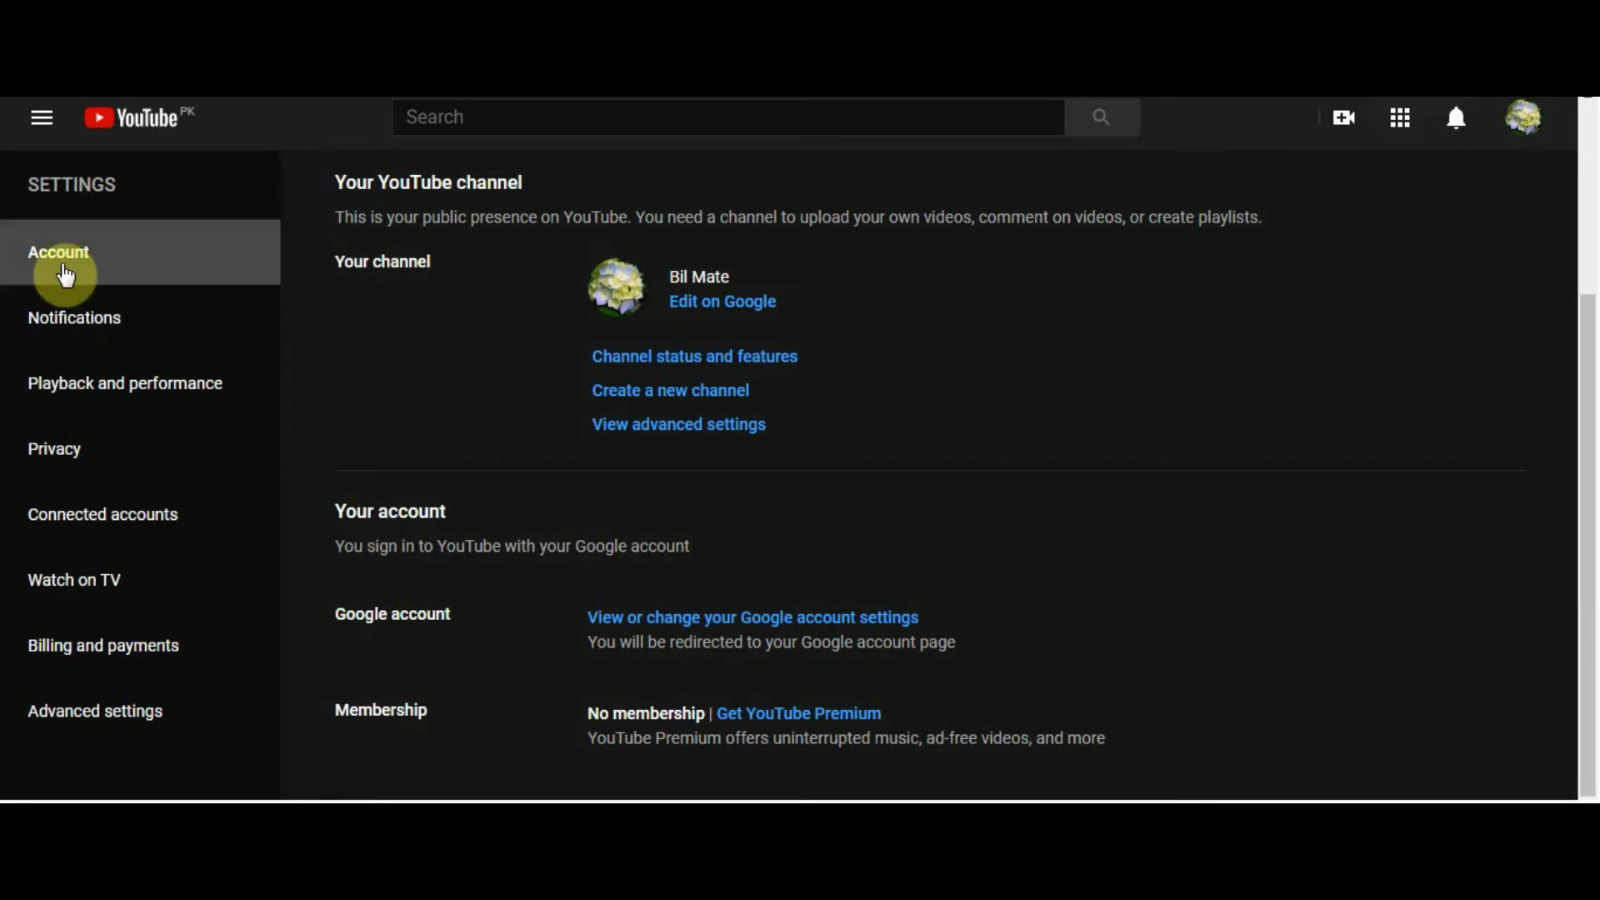
- Review the Notifications, Privacy, Connected accounts, Billing and payments, and Advanced settings pages
left_click(30, 320)
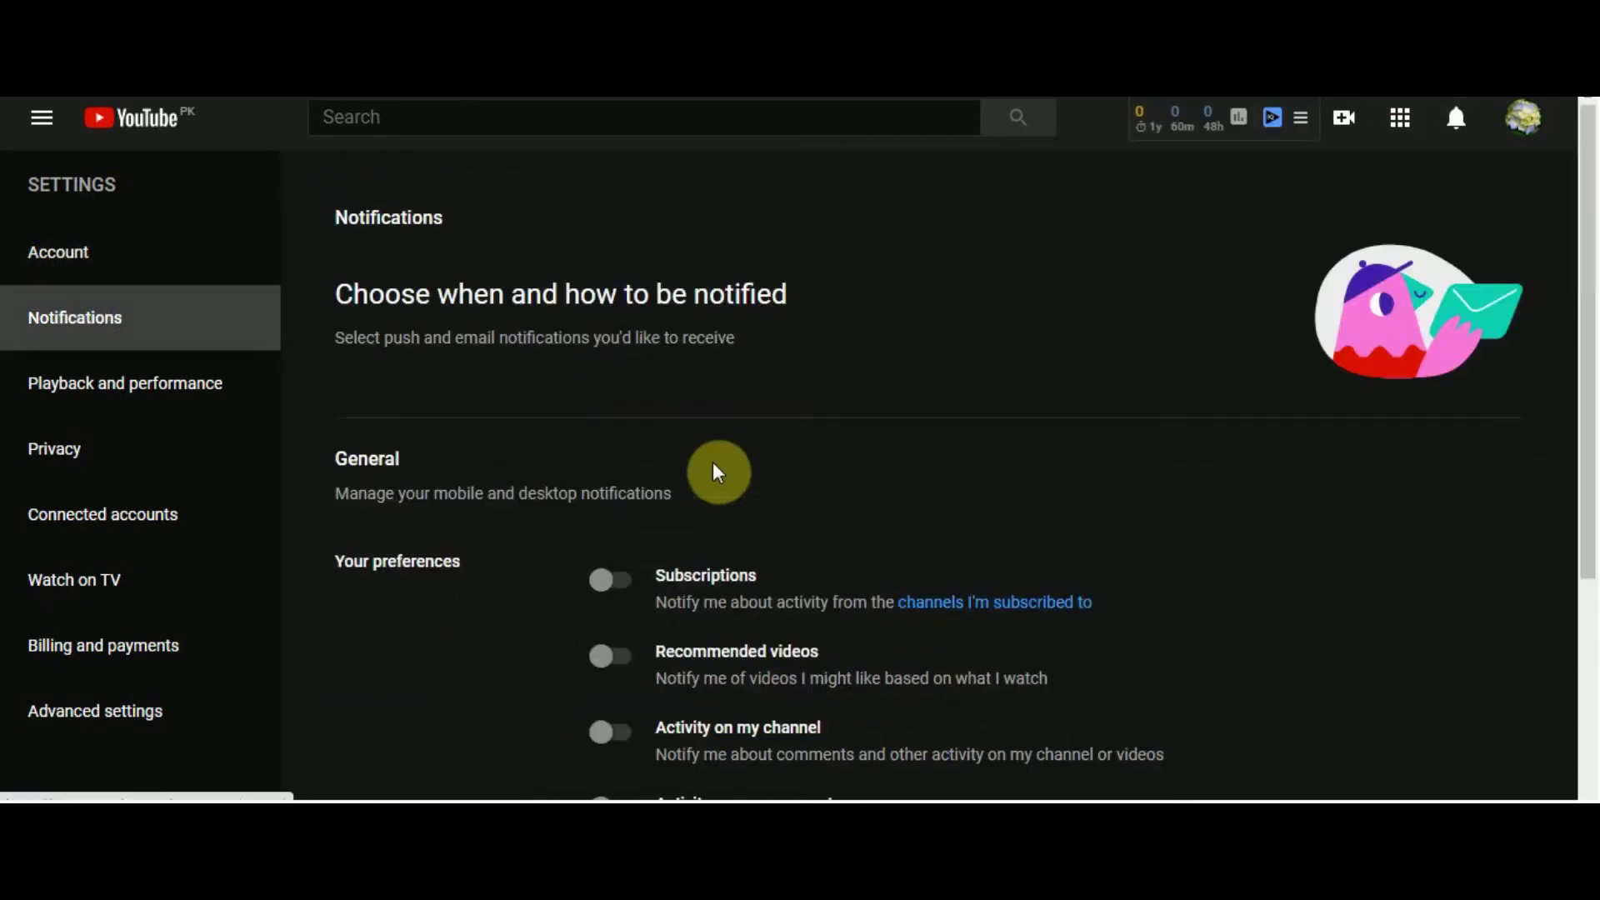
scroll(767, 561, "down", 15)
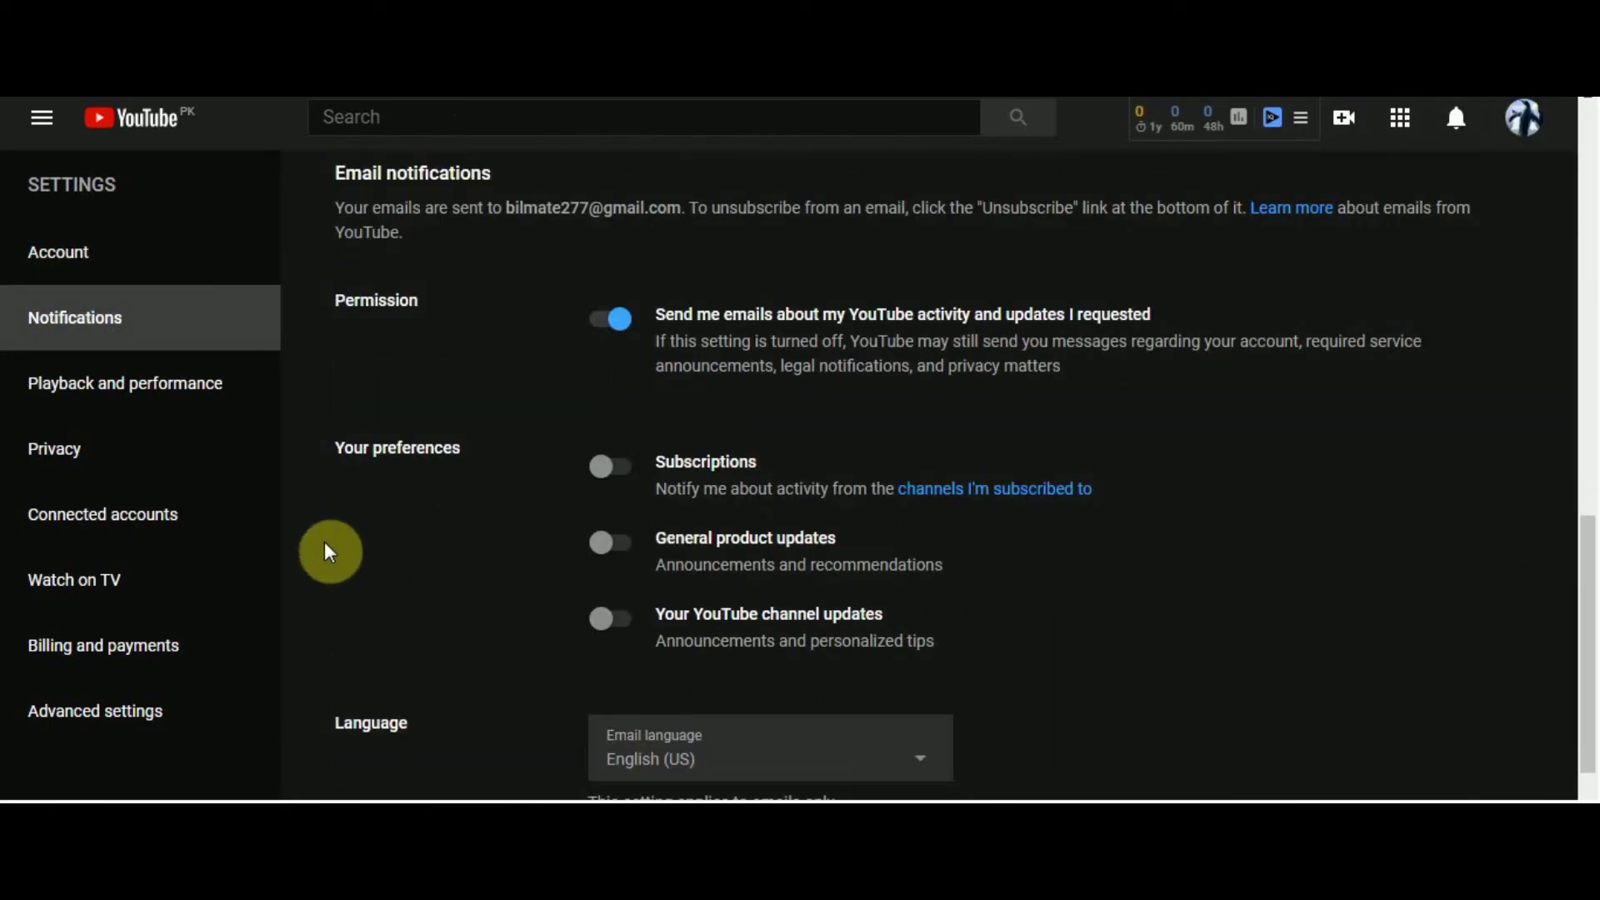
left_click(65, 457)
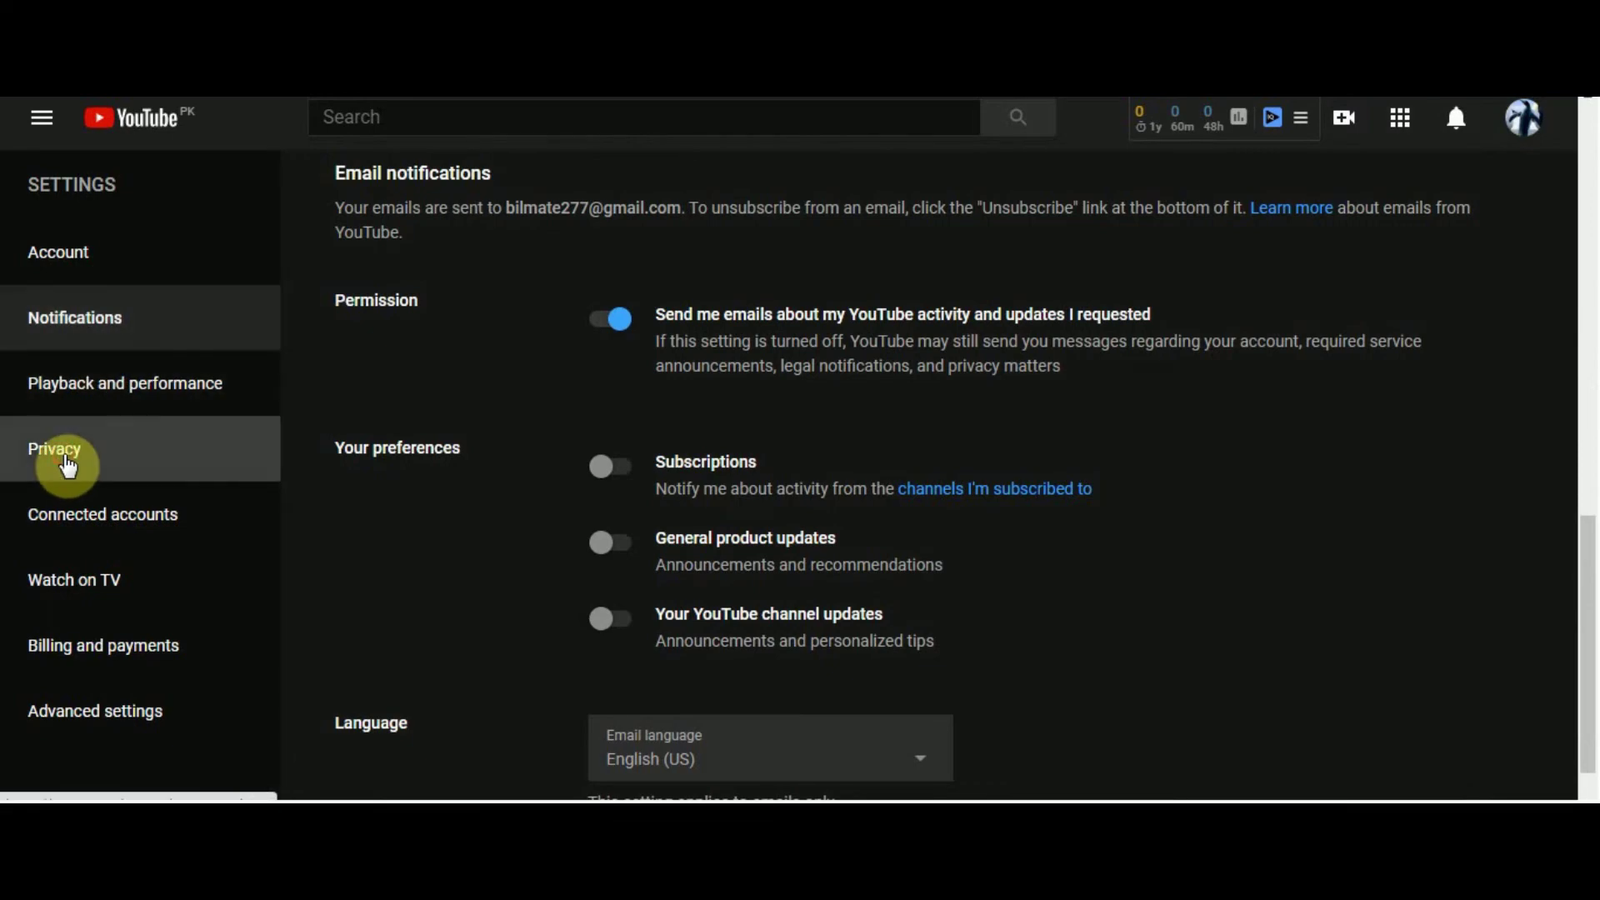
scroll(599, 483, "down", 1)
left_click(598, 483)
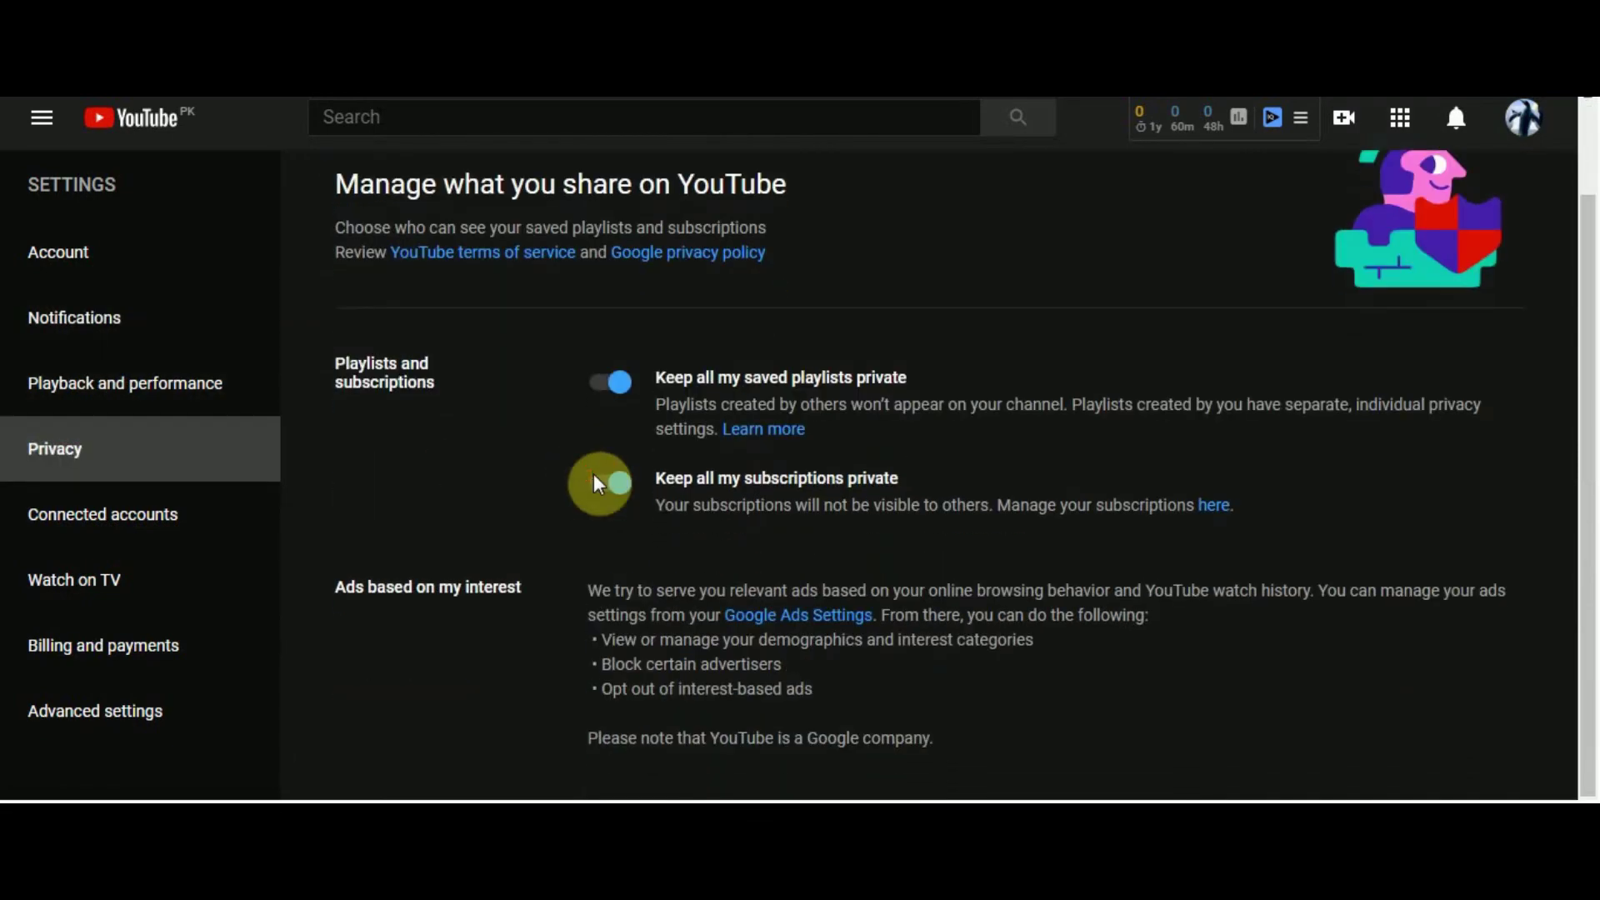
left_click(93, 514)
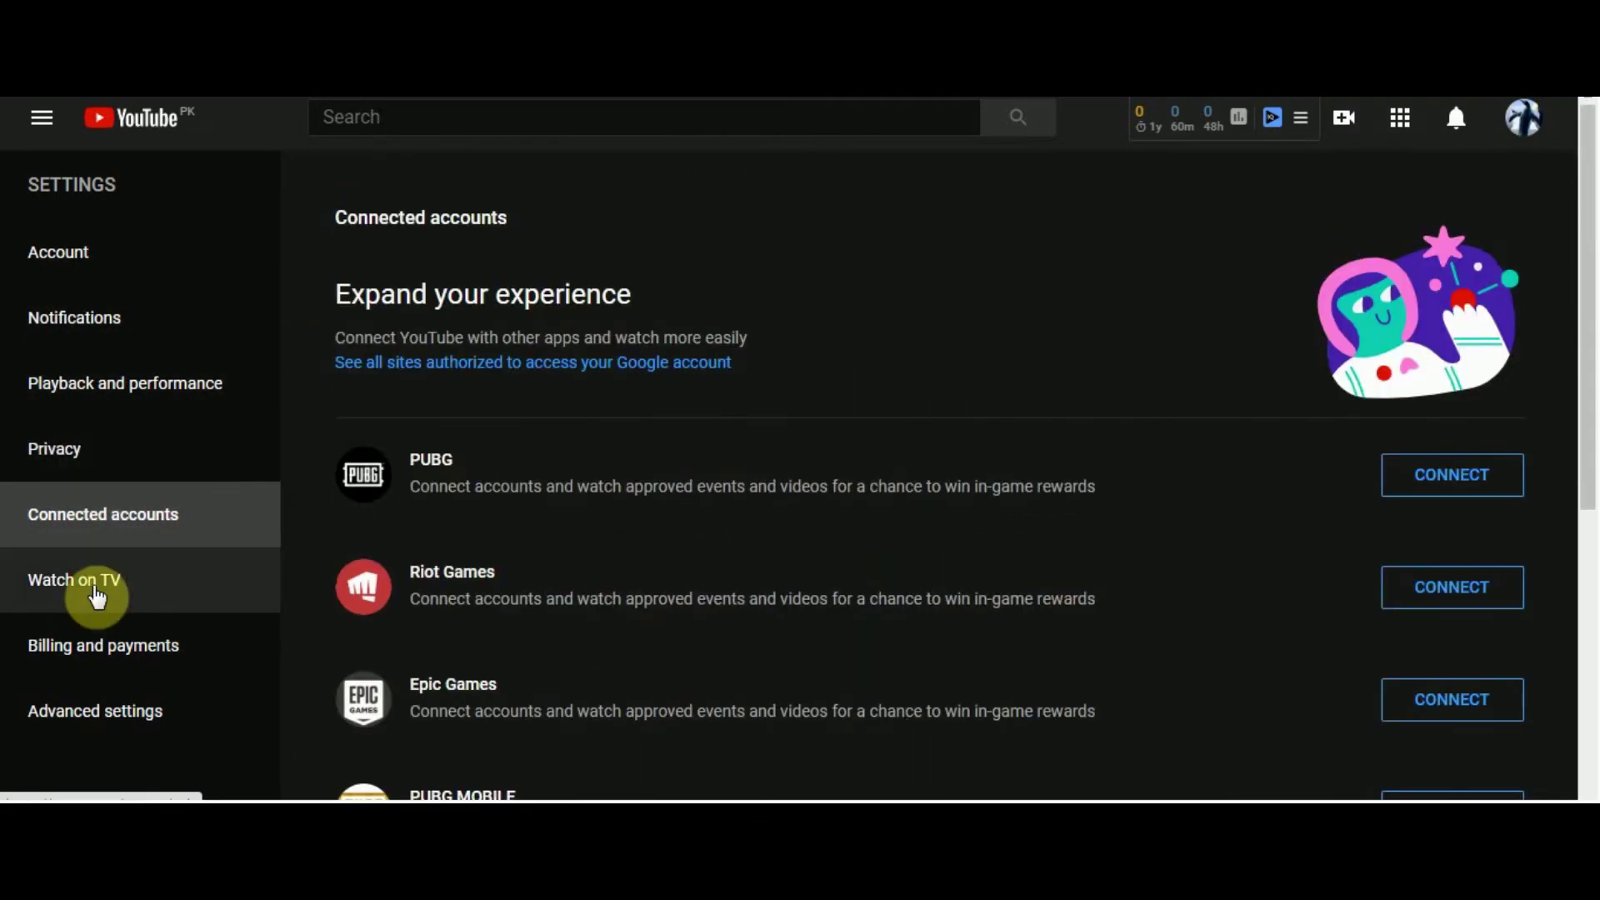
left_click(86, 644)
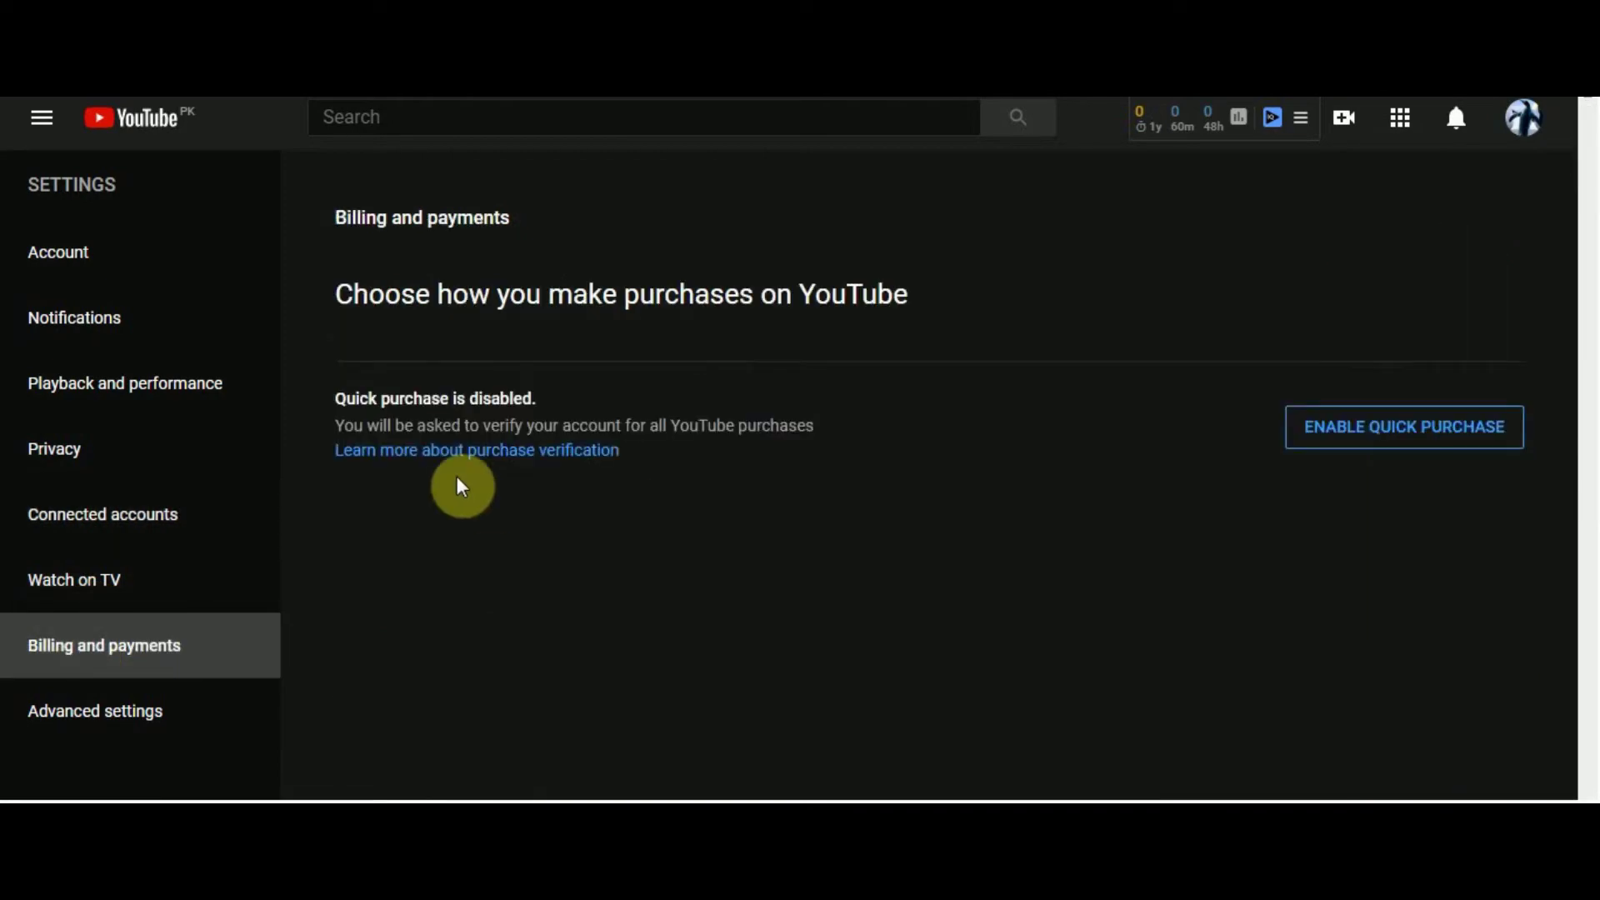
left_click(69, 733)
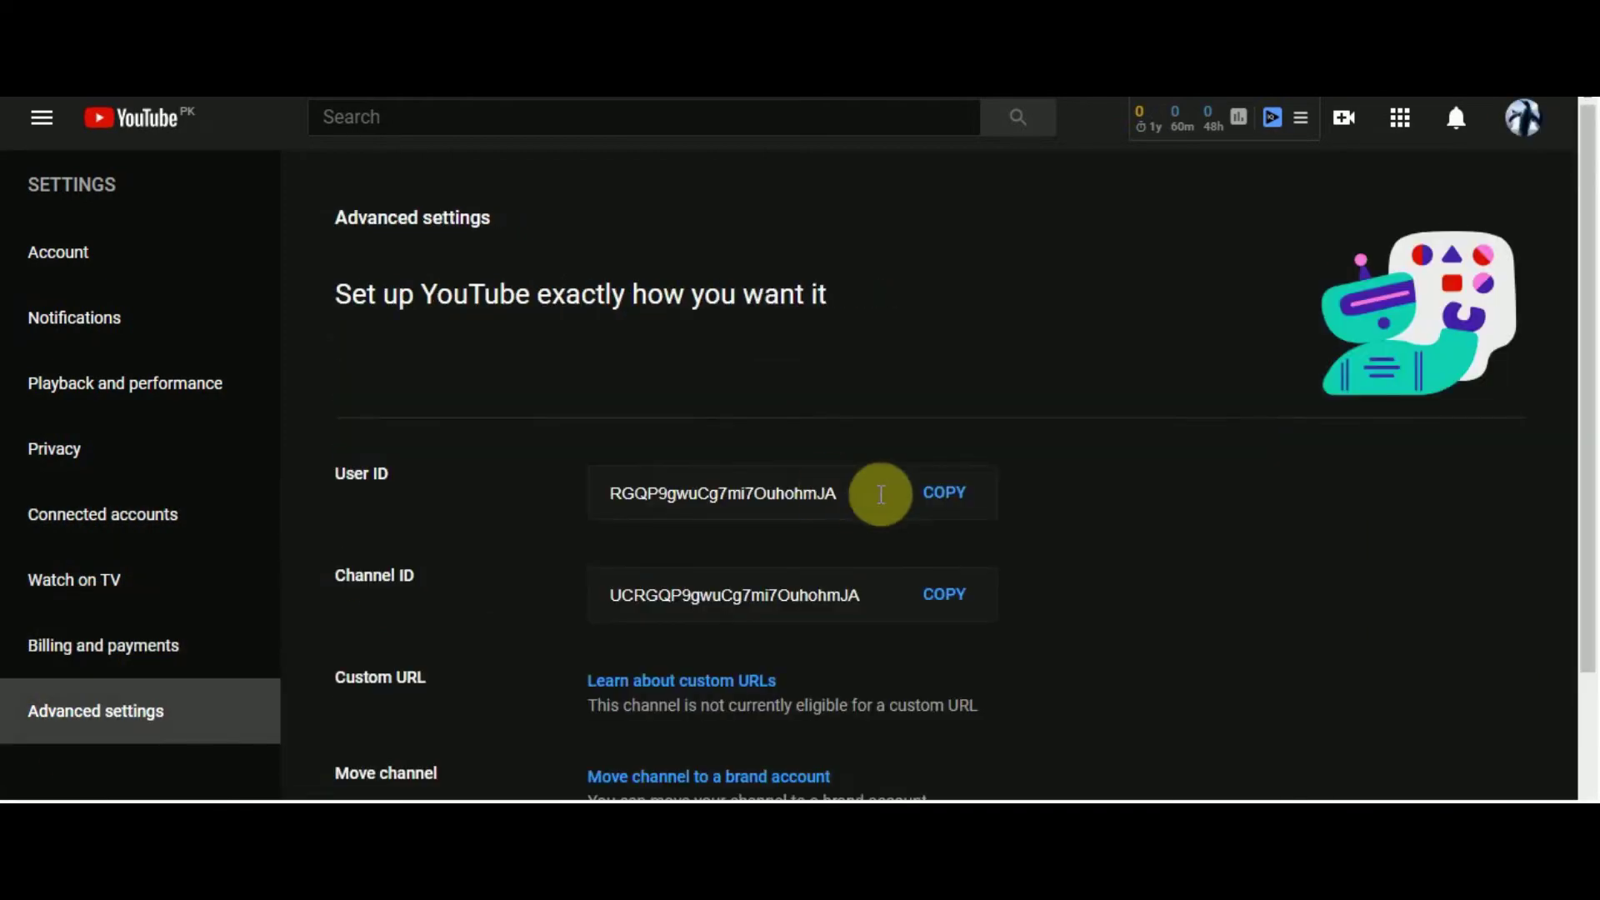
scroll(879, 489, "down", 2)
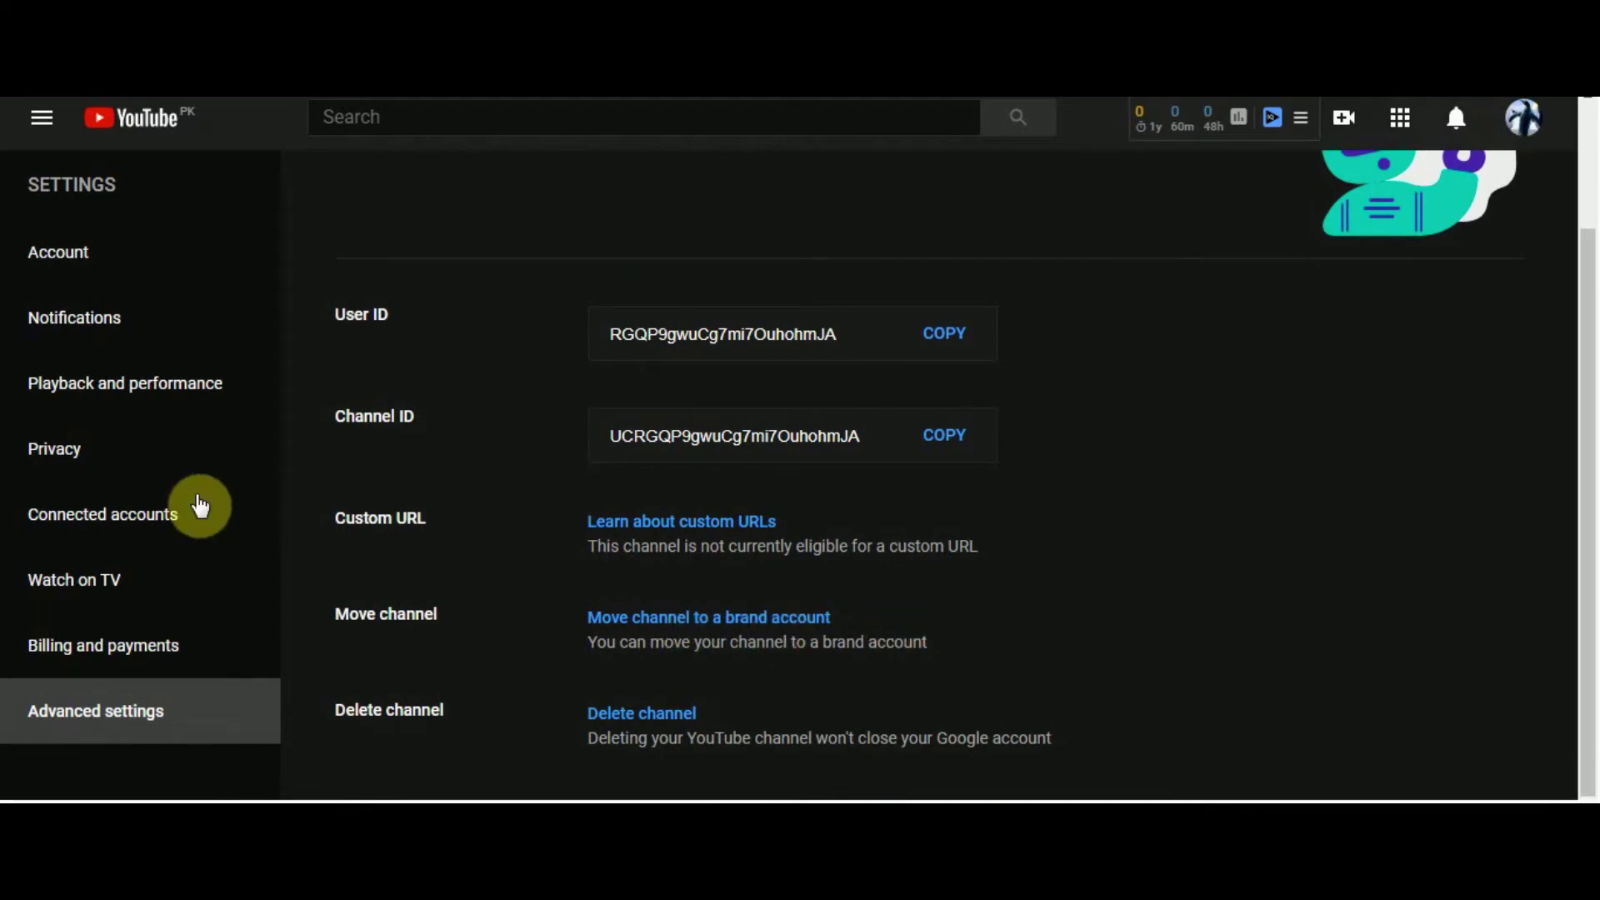
- Look over the Account settings once more and return to the channel's page
left_click(1533, 129)
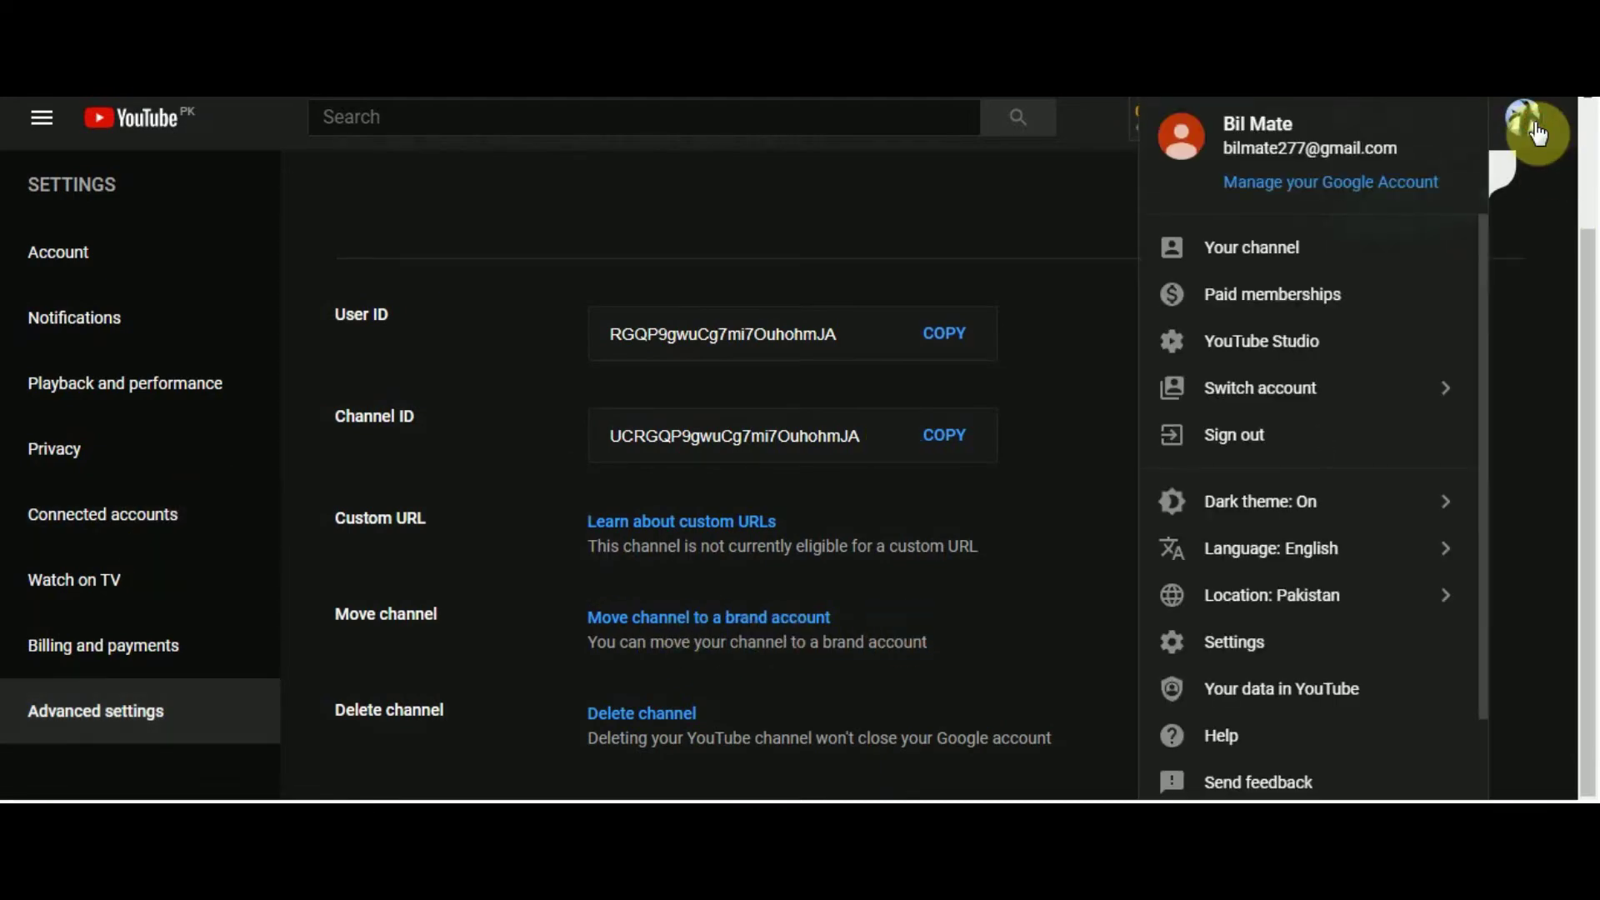
left_click(1279, 653)
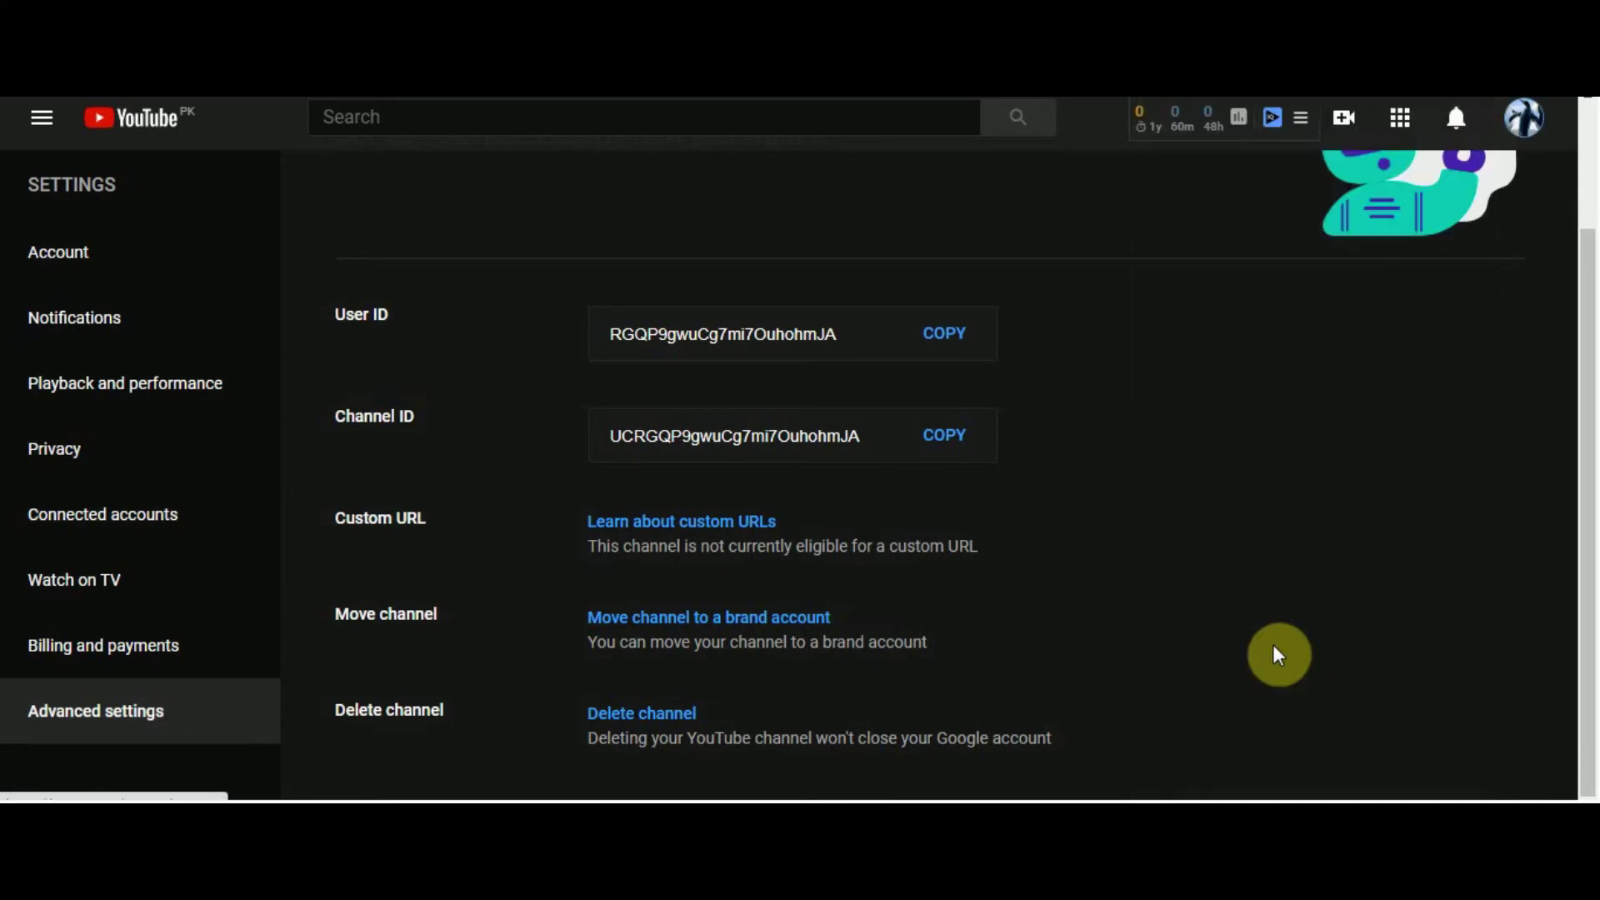
scroll(487, 385, "down", 2)
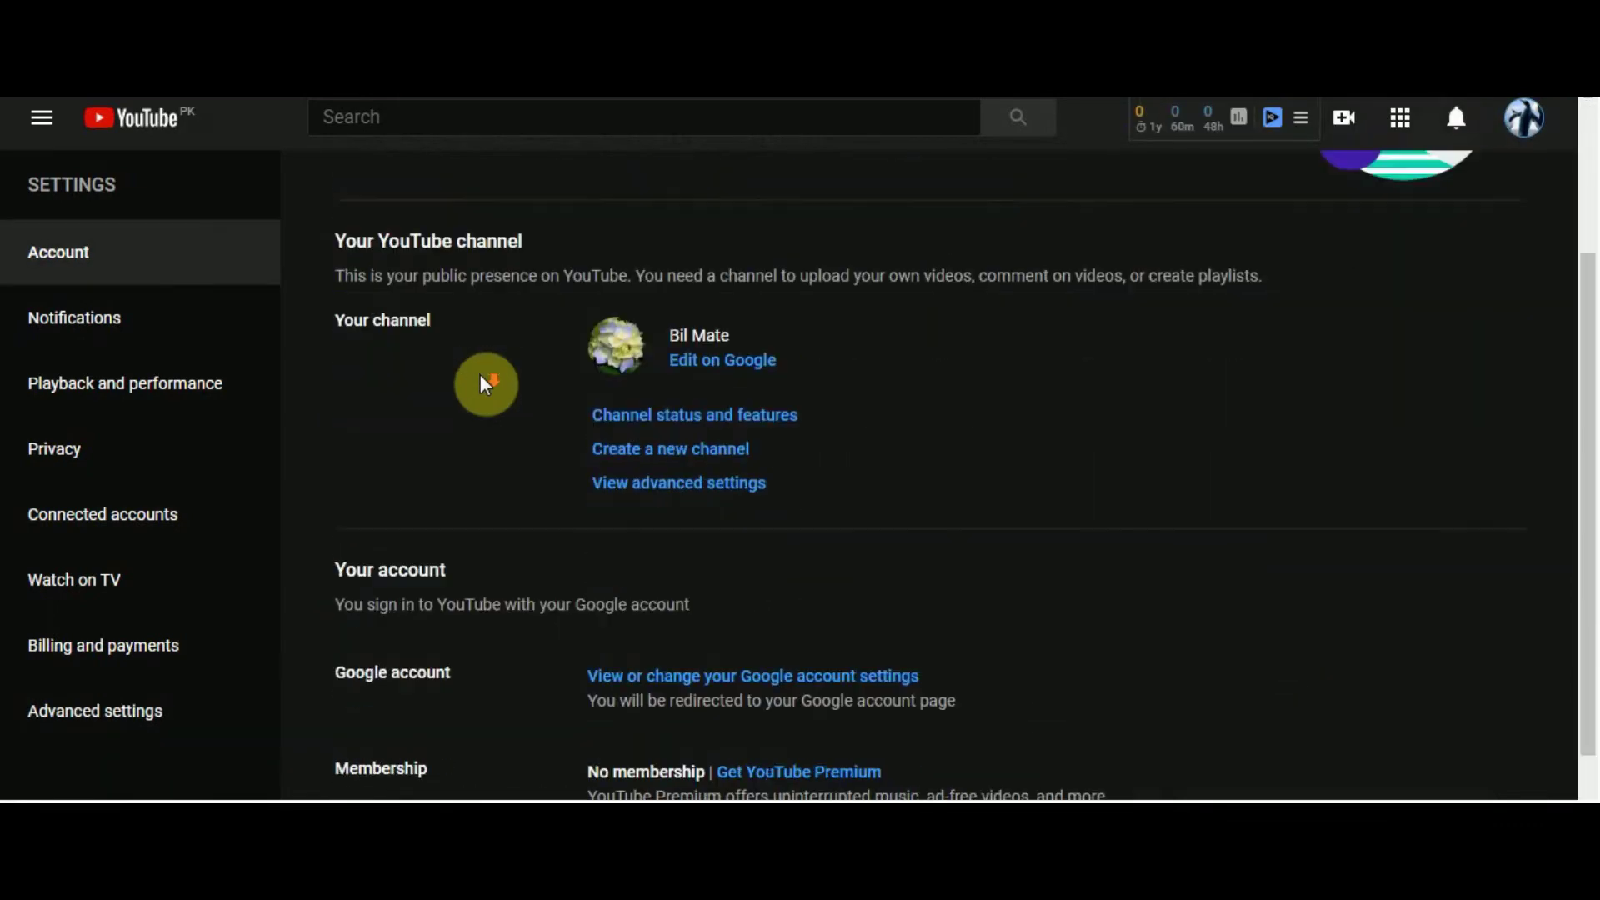
scroll(487, 384, "down", 1)
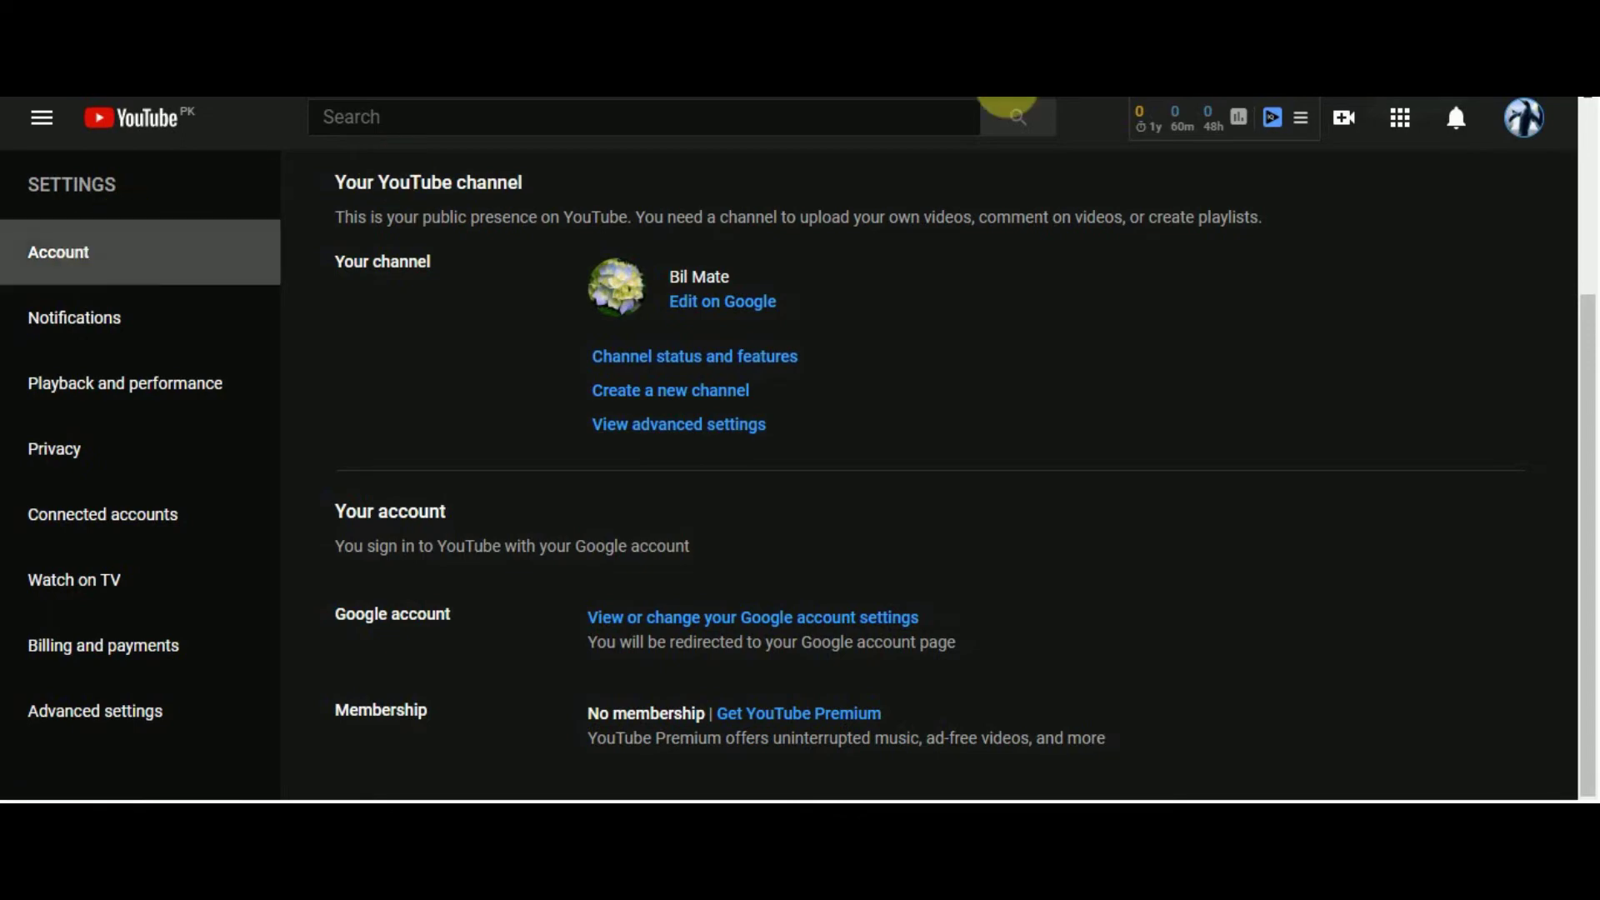
left_click(1523, 120)
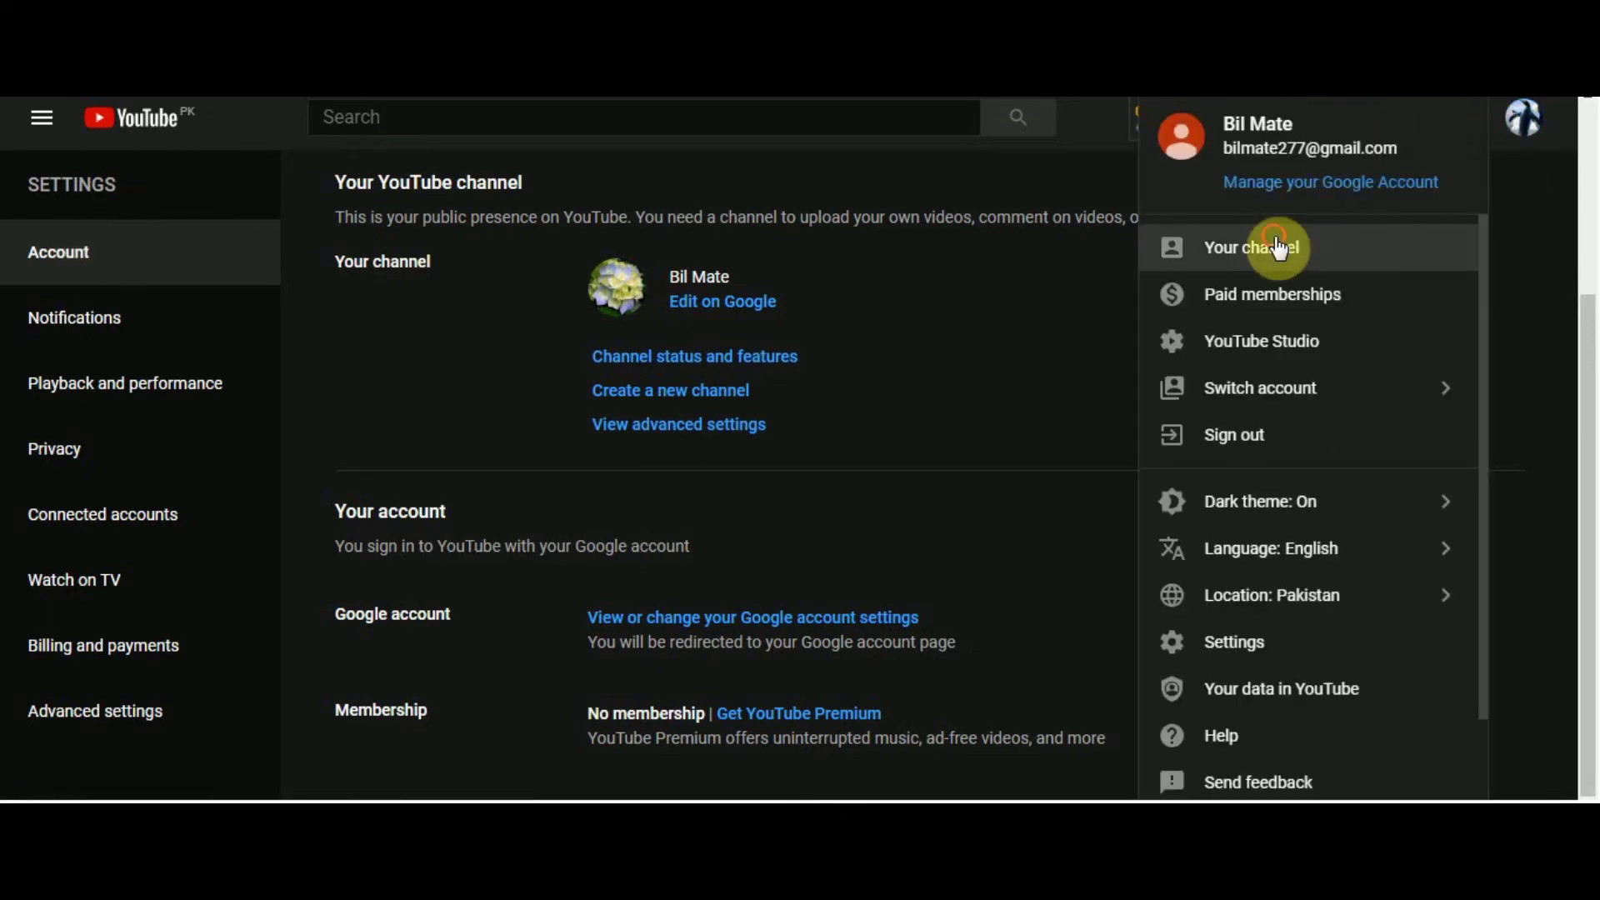
left_click(1217, 248)
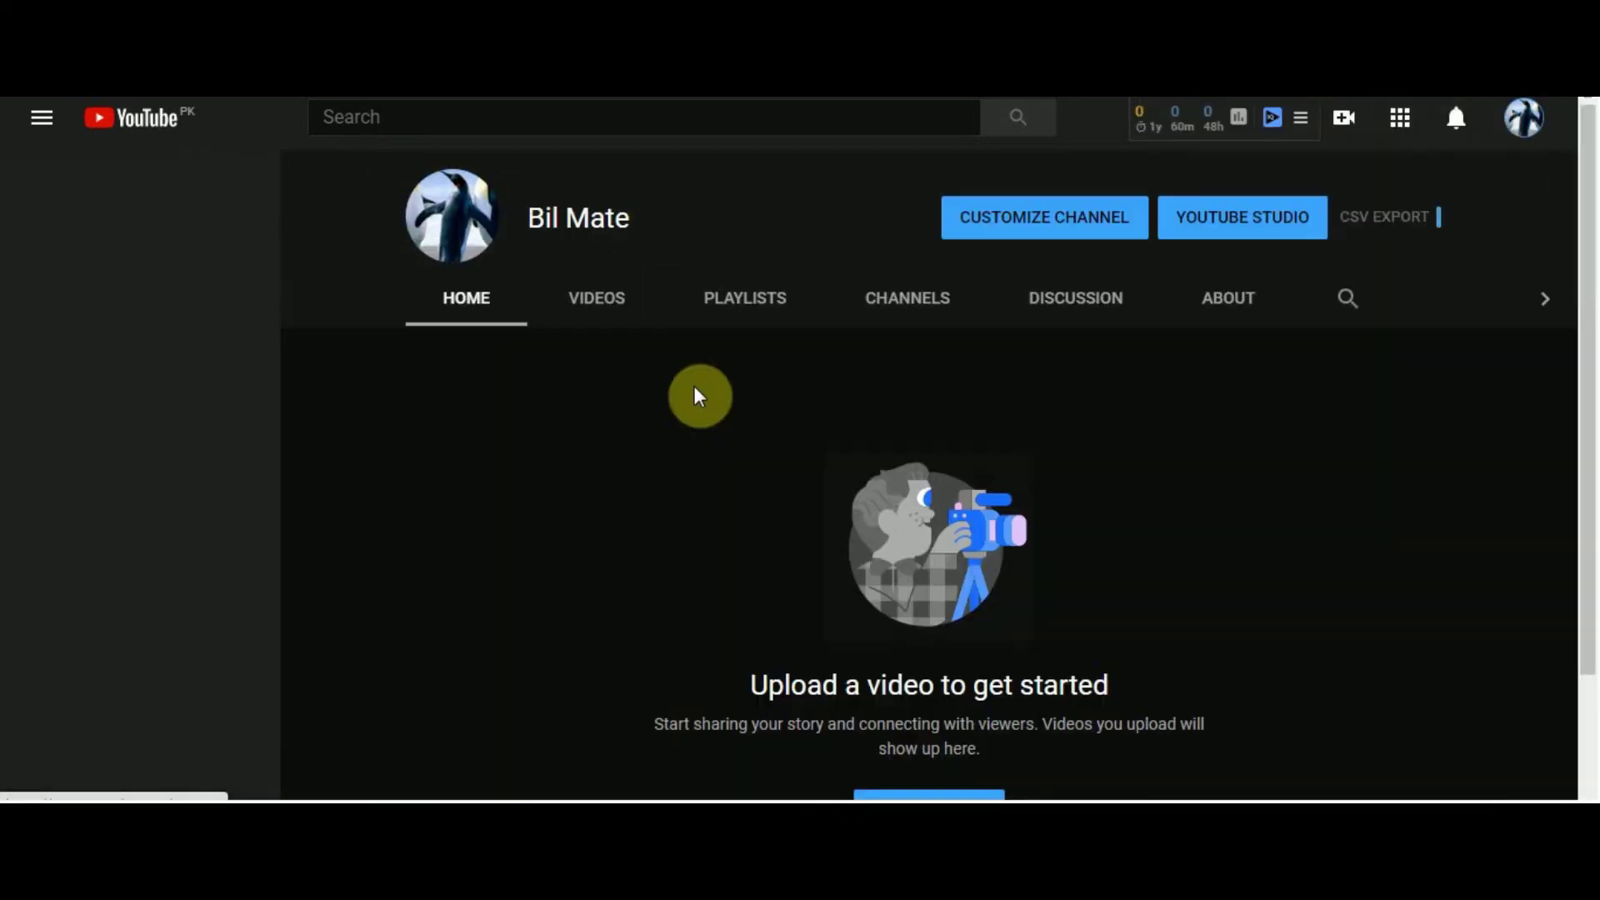
- Open the YouTube account settings and go to the channel's status and features page
scroll(133, 575, "down", 5)
scroll(137, 589, "down", 2)
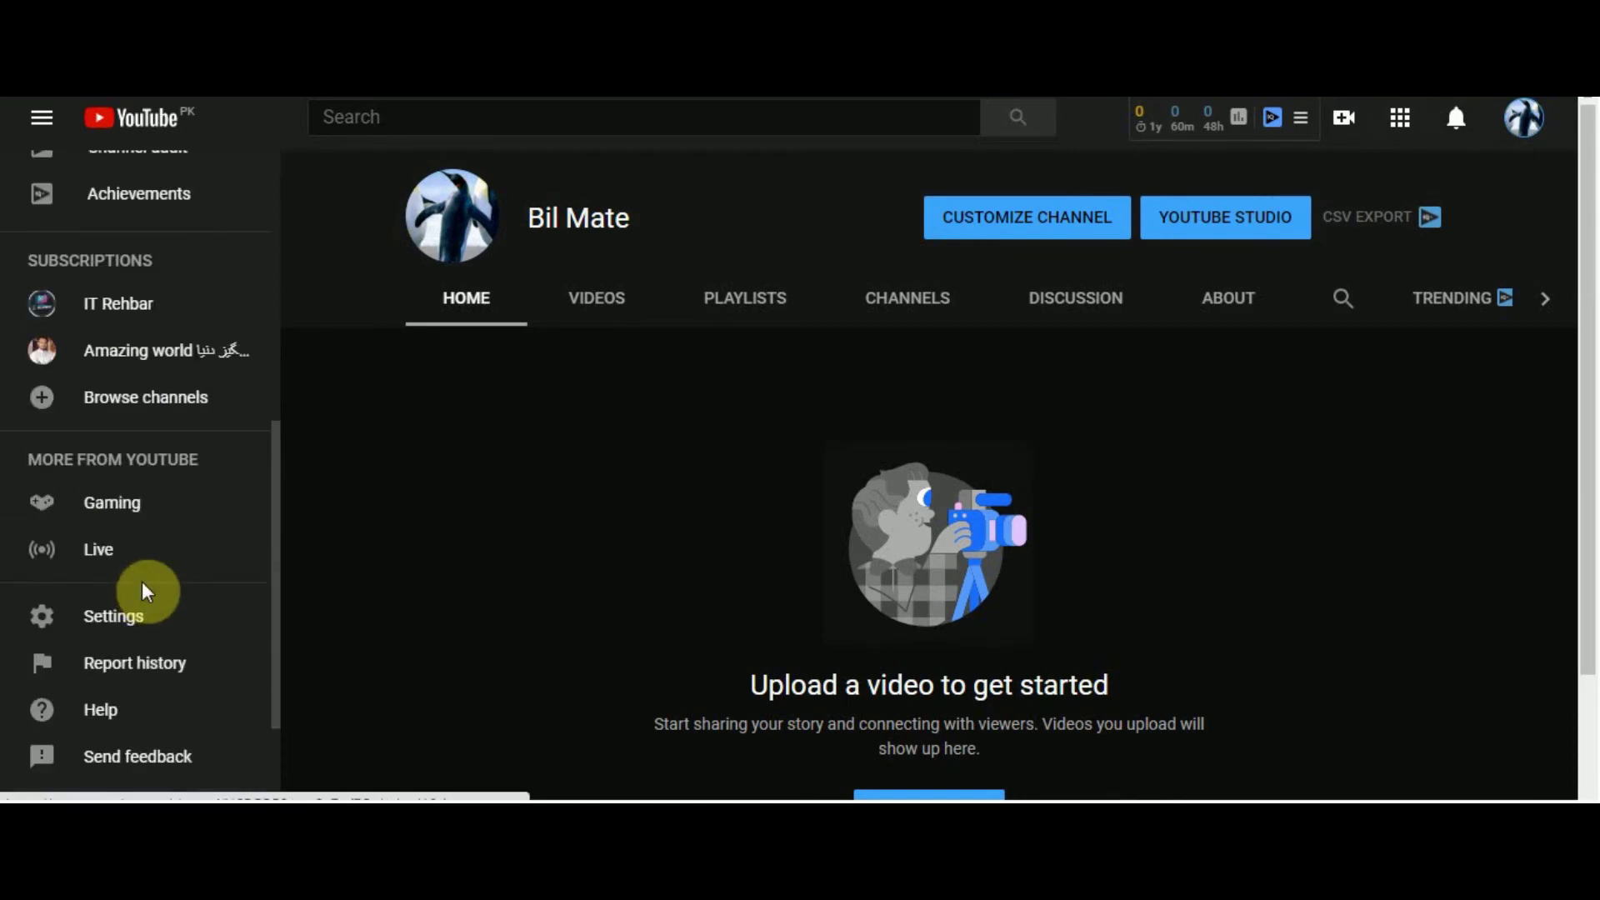
scroll(179, 636, "down", 3)
left_click(125, 450)
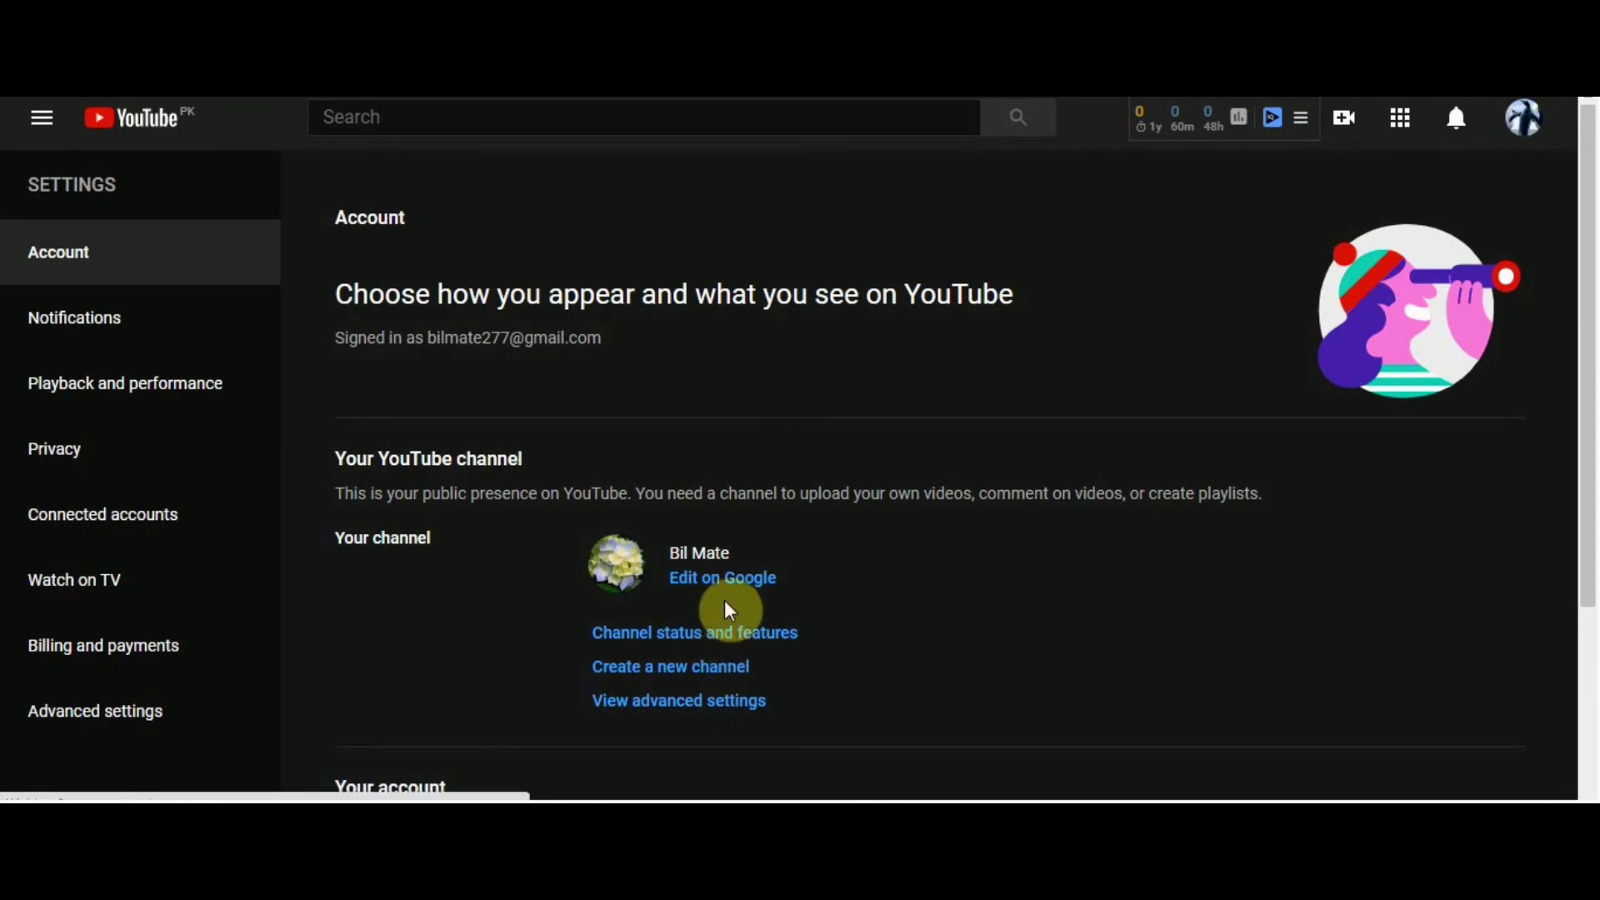
left_click(726, 624)
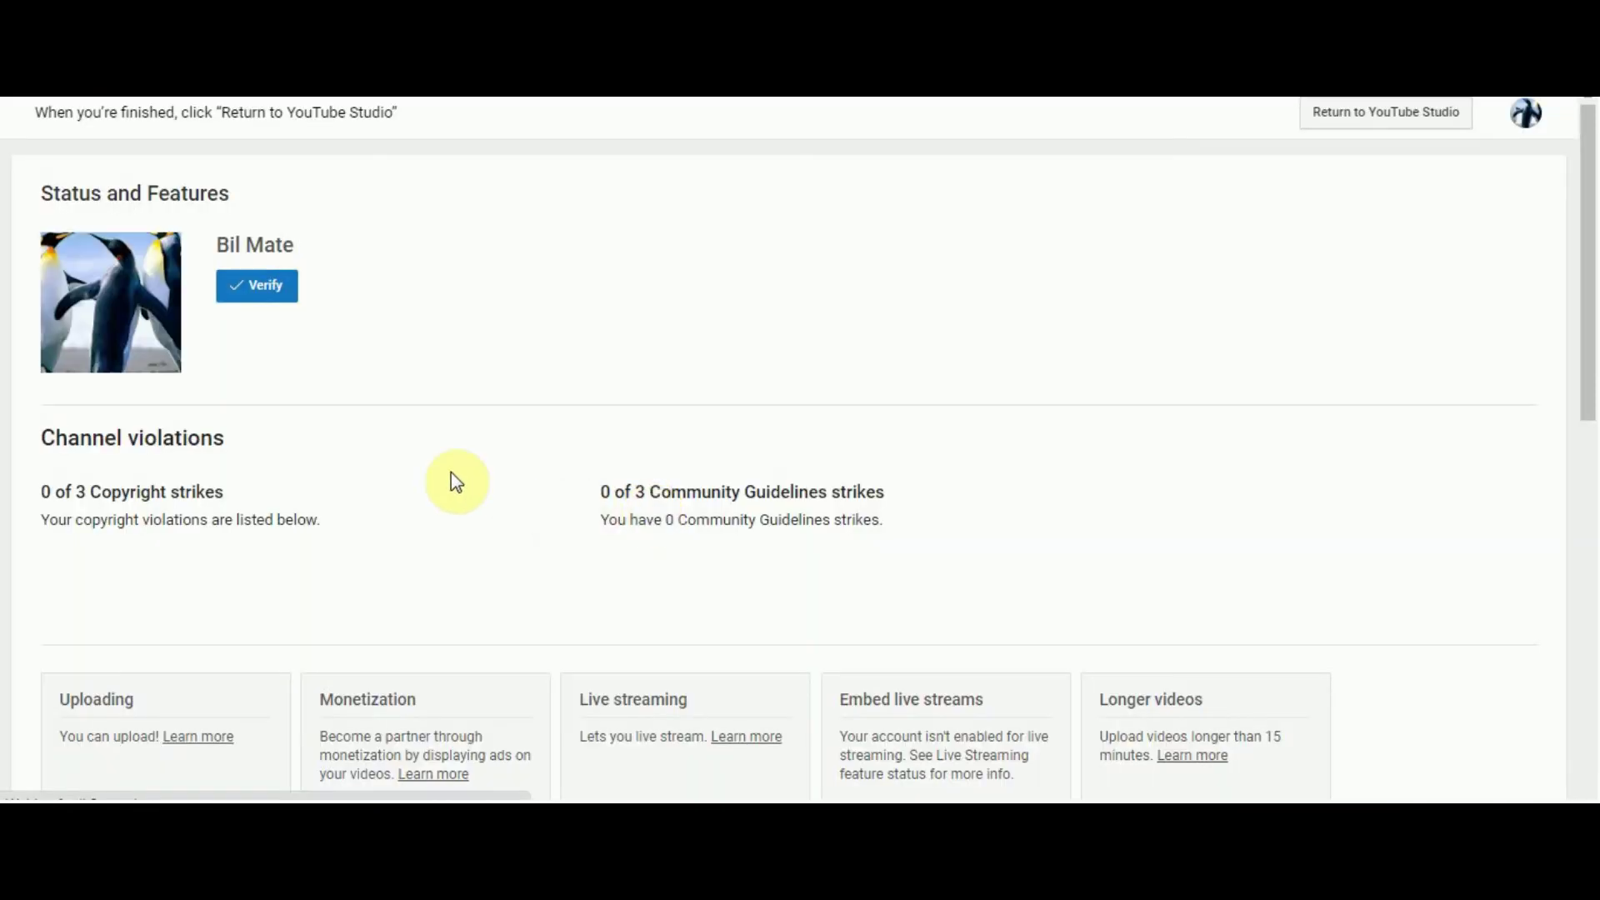
- Open the channel's account verification form and select Pakistan as the country
left_click(277, 288)
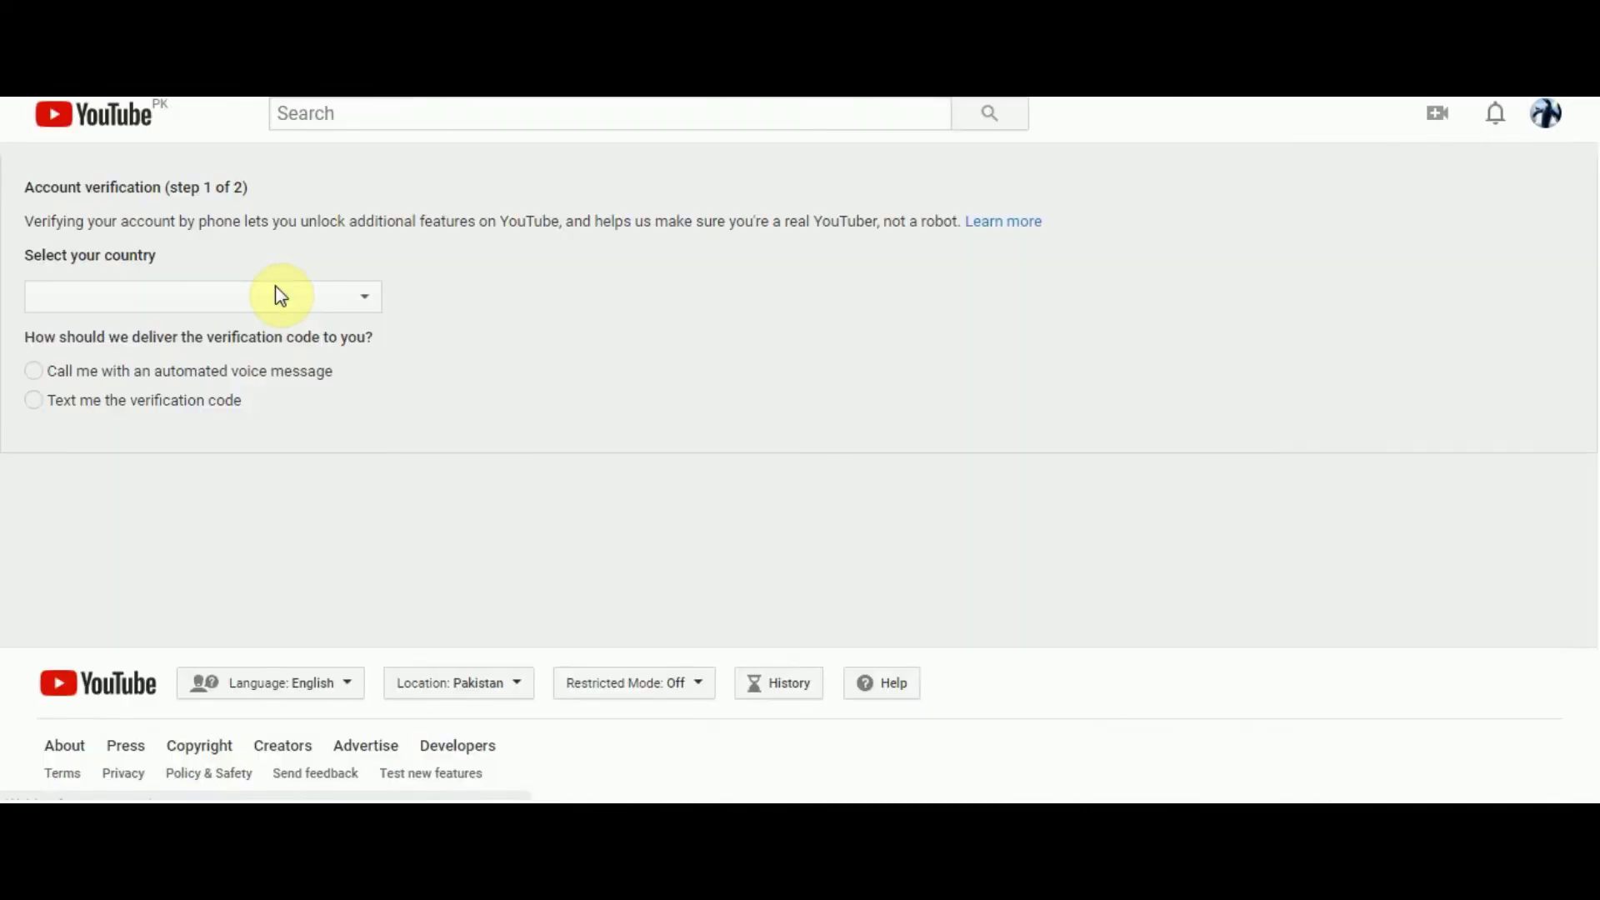
left_click(172, 305)
left_click(173, 307)
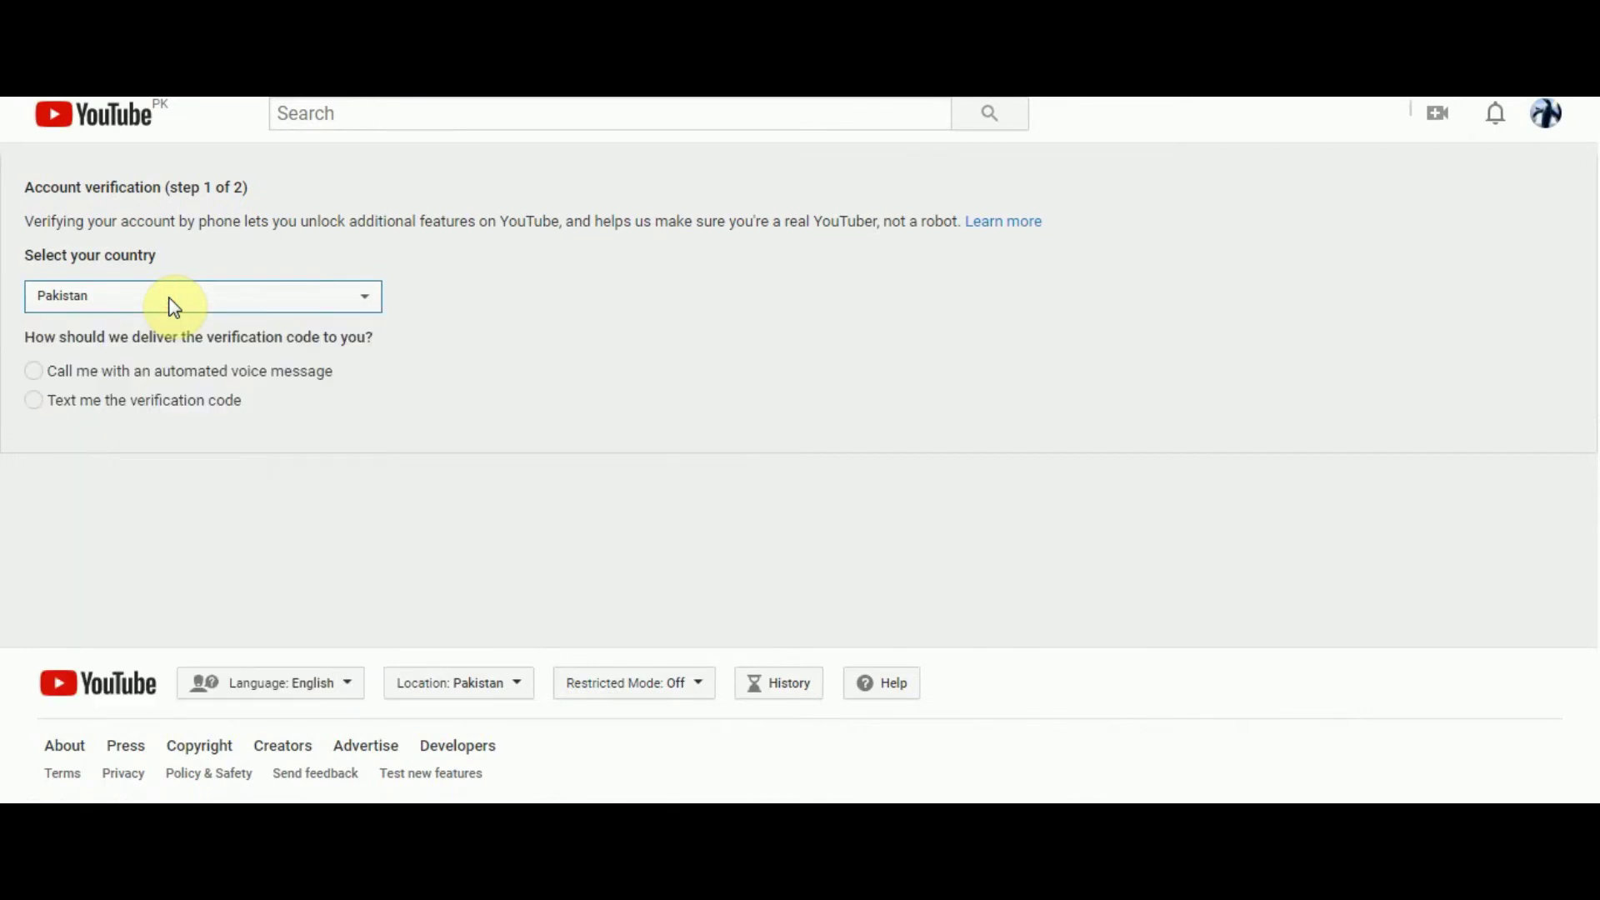
left_click(121, 306)
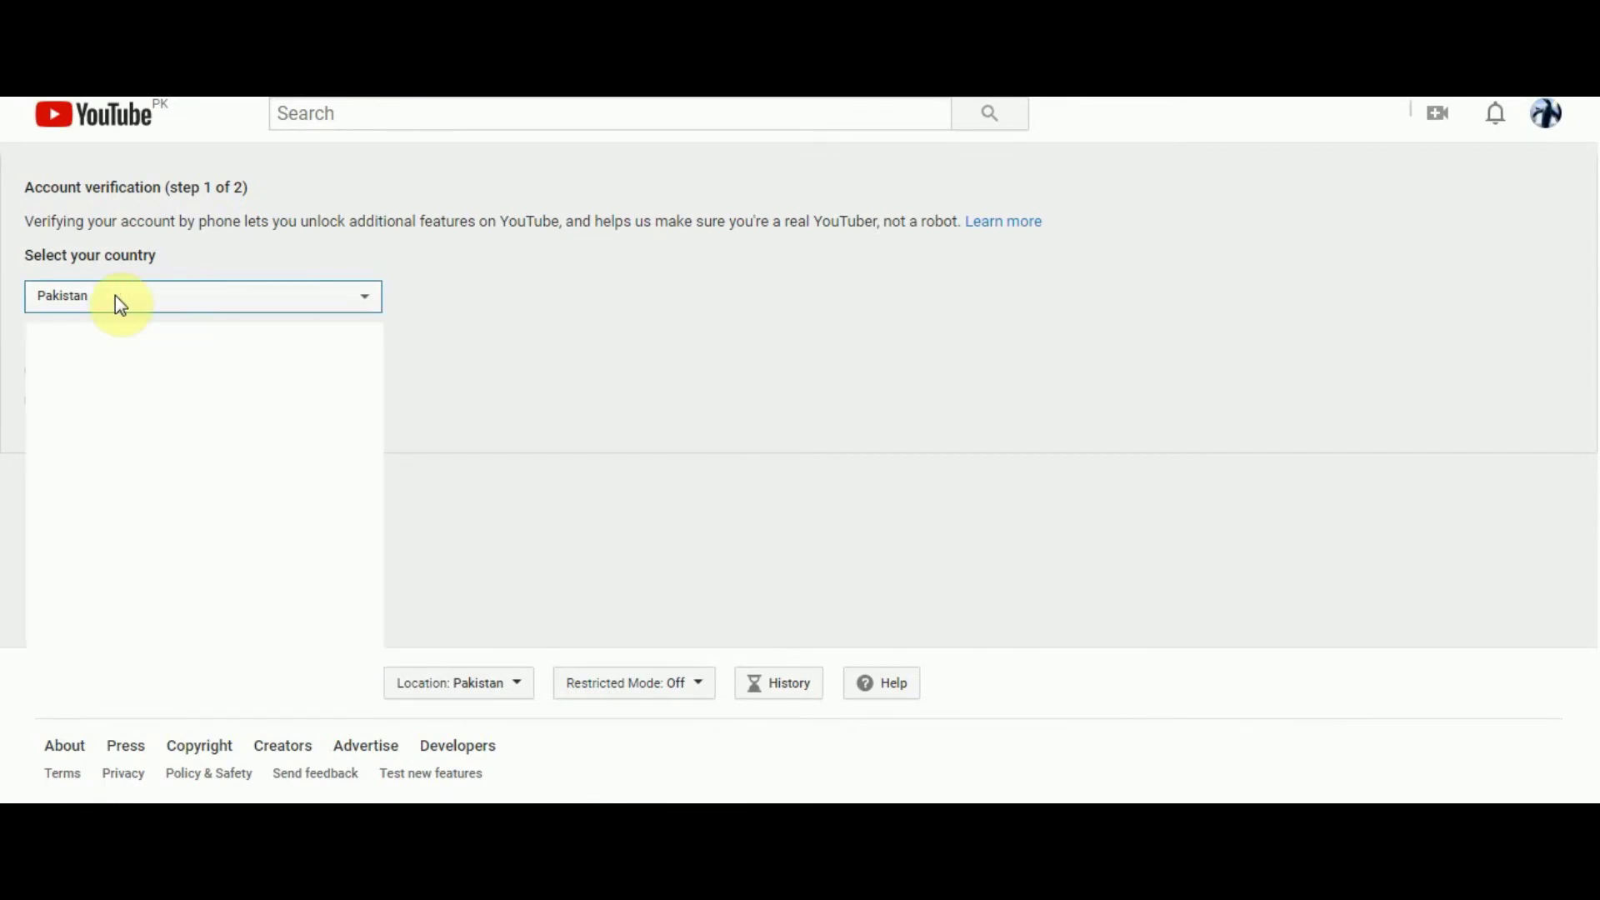
left_click(57, 260)
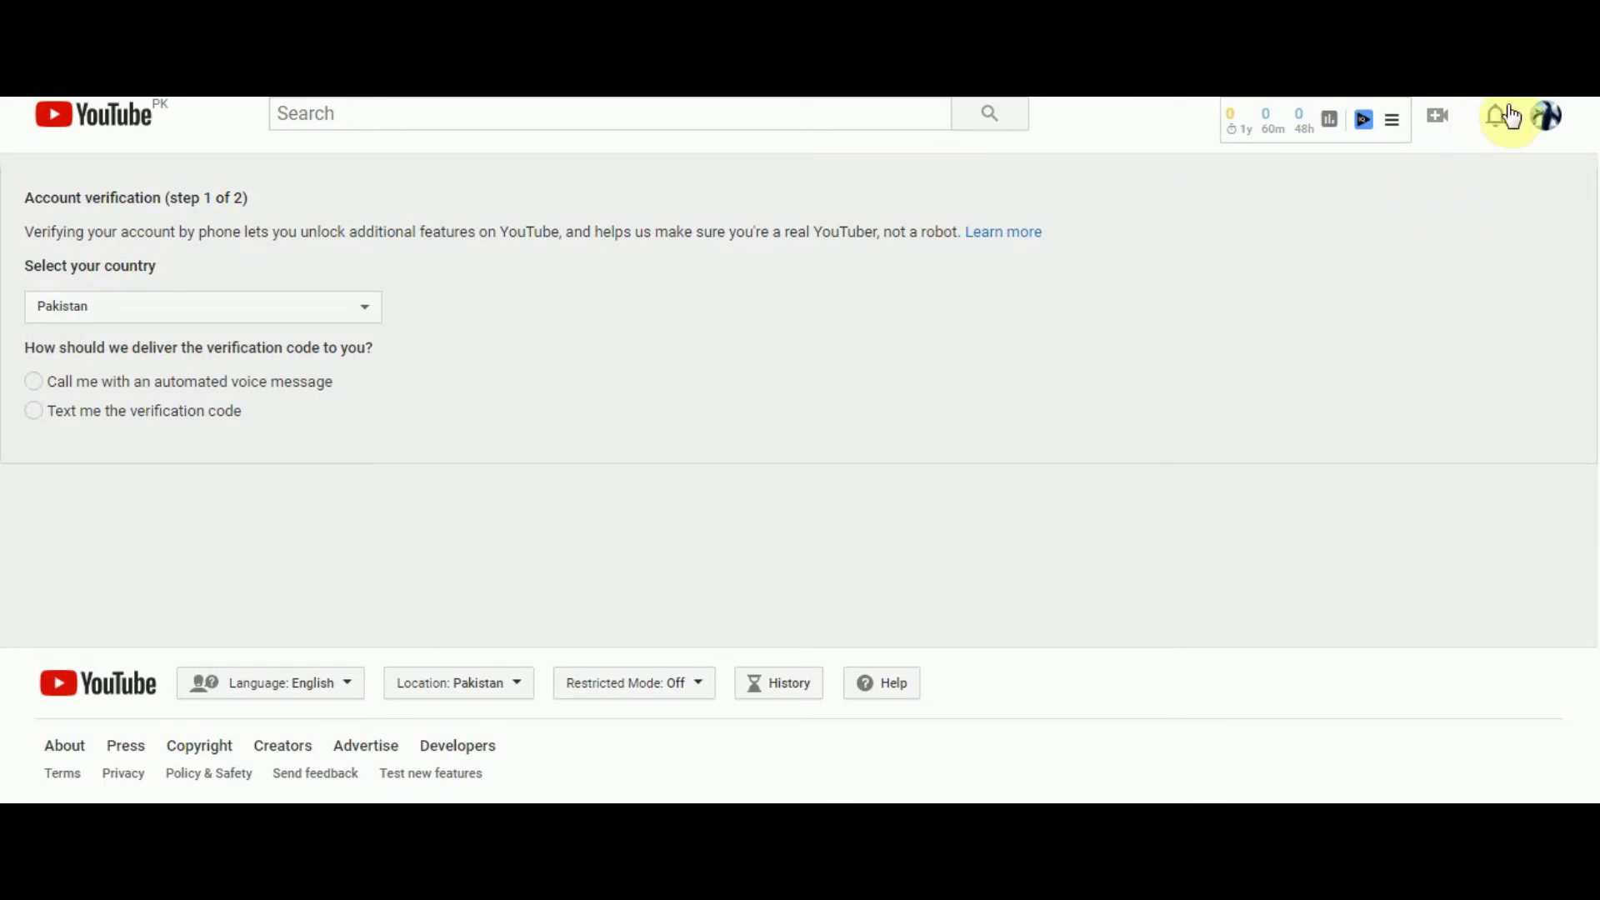
- Start a new video upload and choose the Wildlife video from the Videos library
left_click(1431, 125)
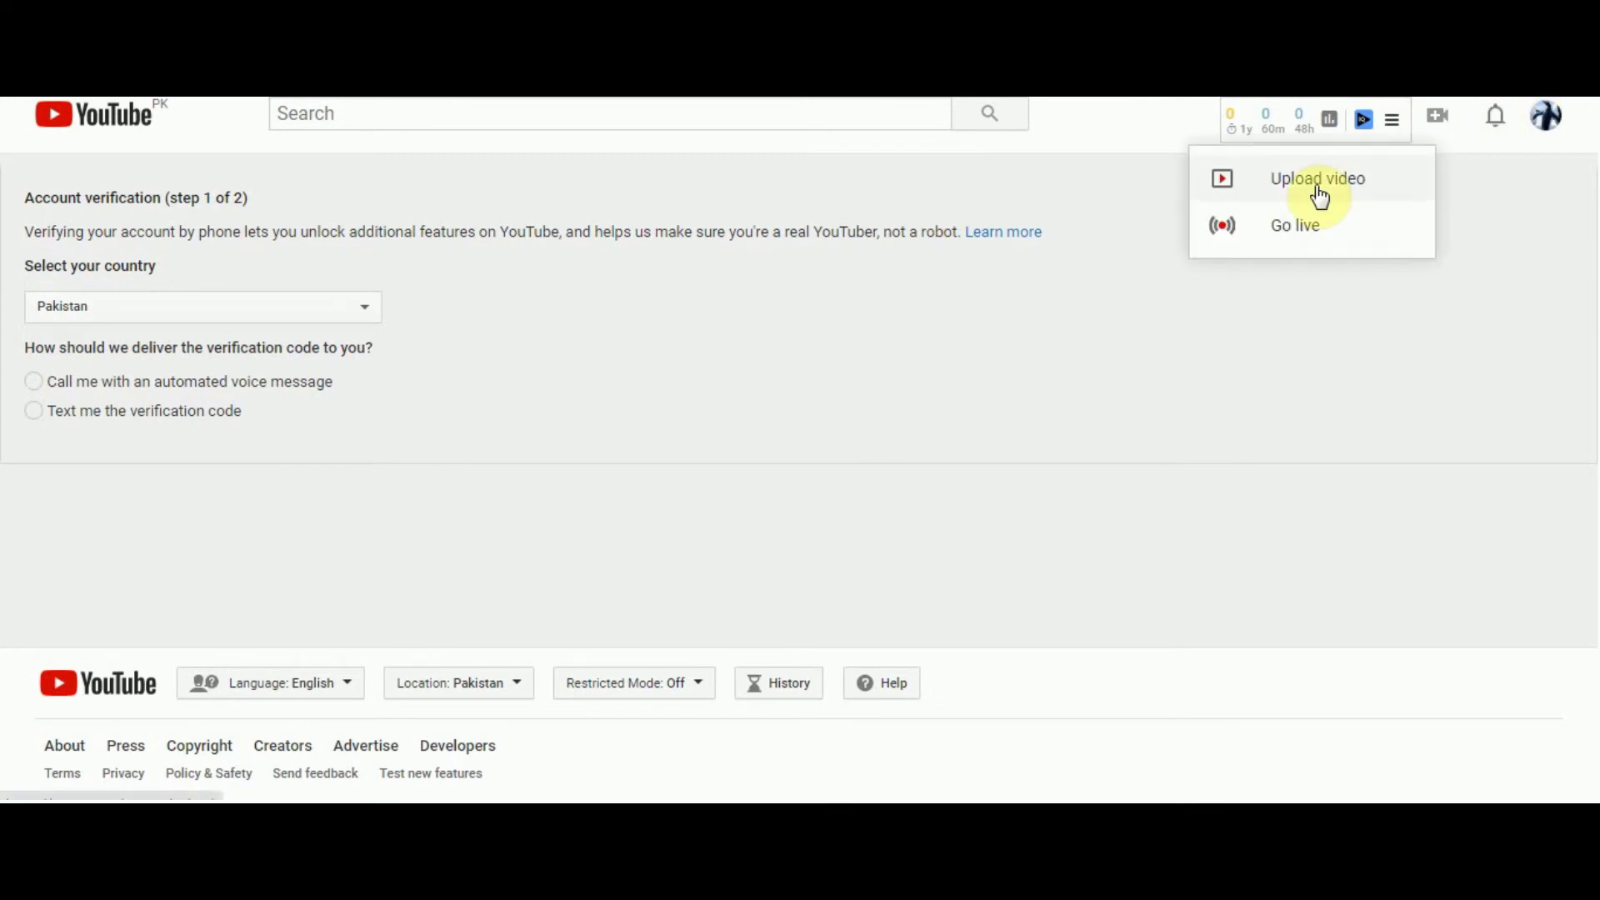
left_click(1320, 182)
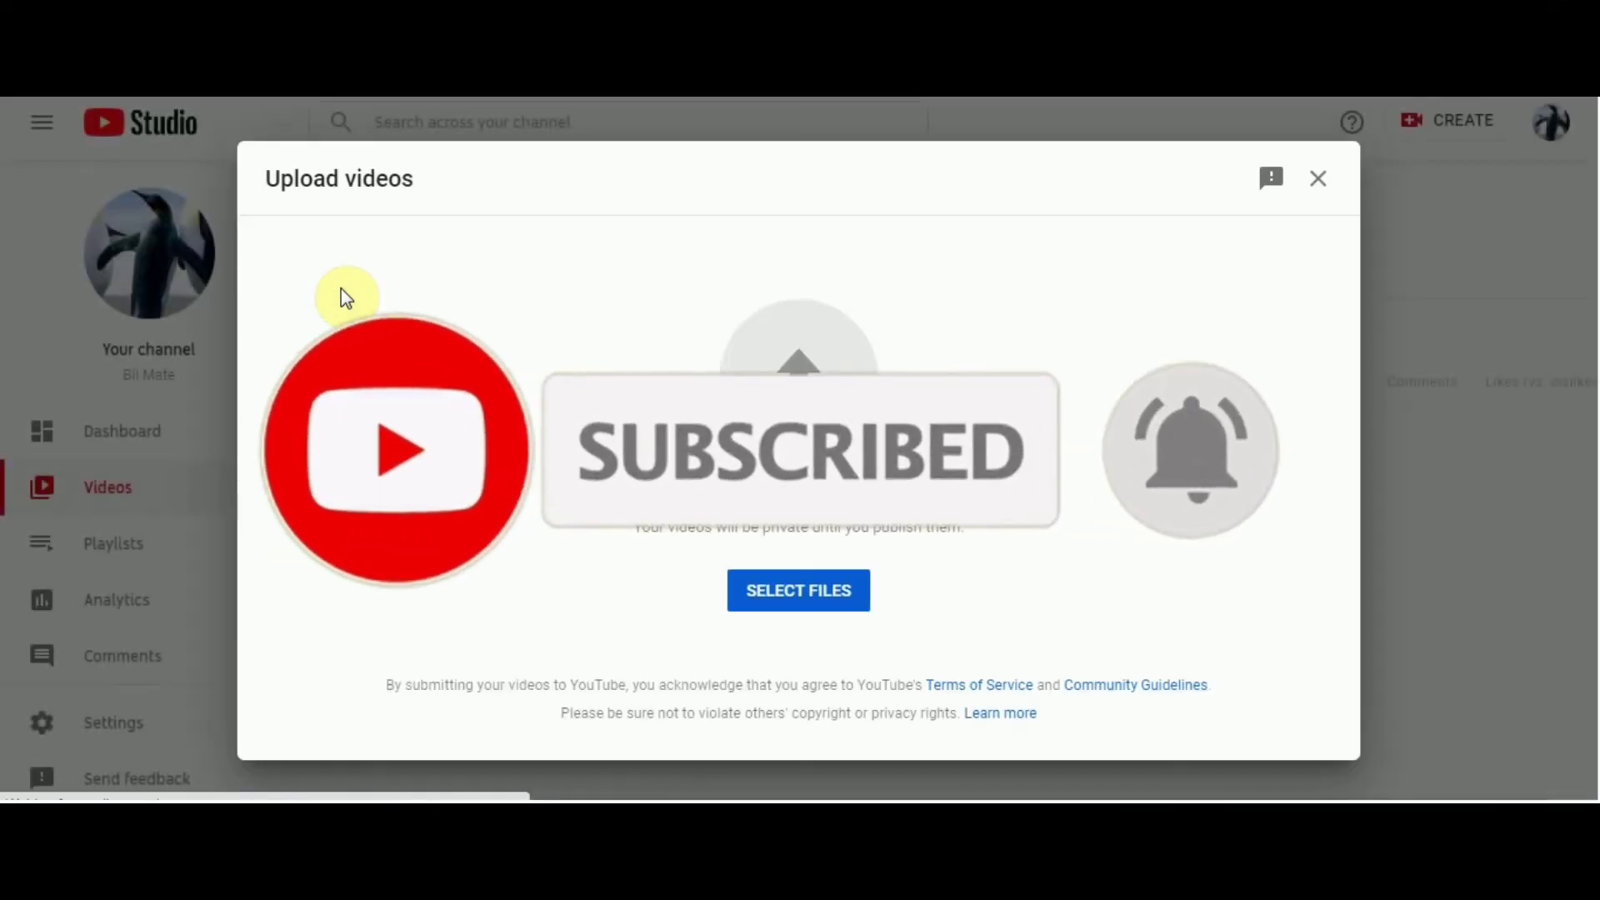
left_click(805, 594)
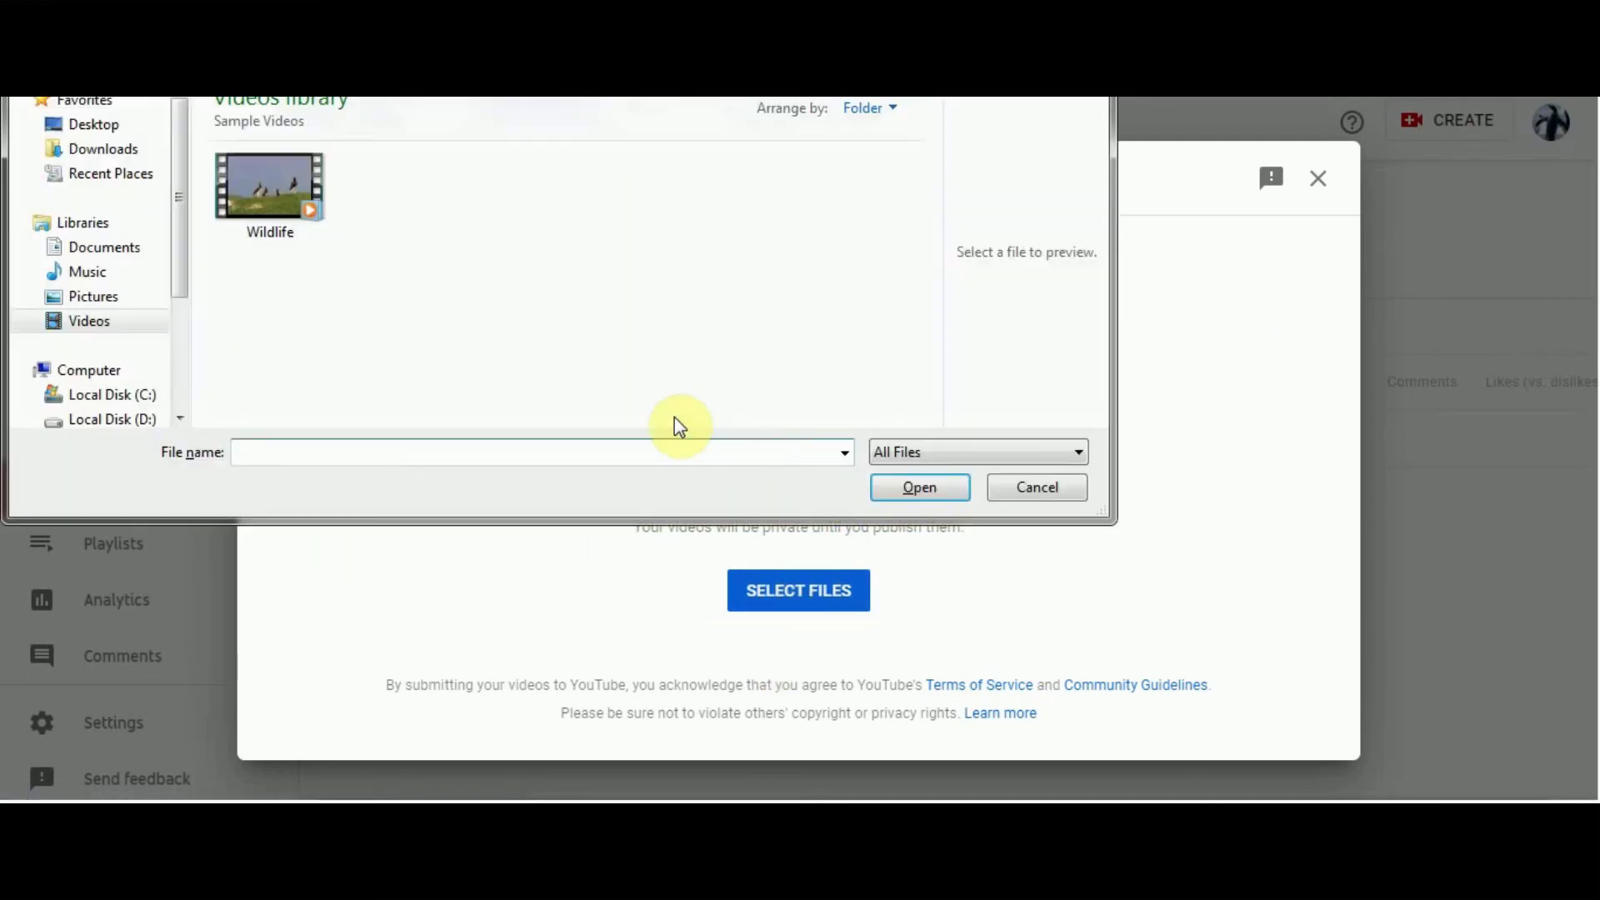
double_click(311, 204)
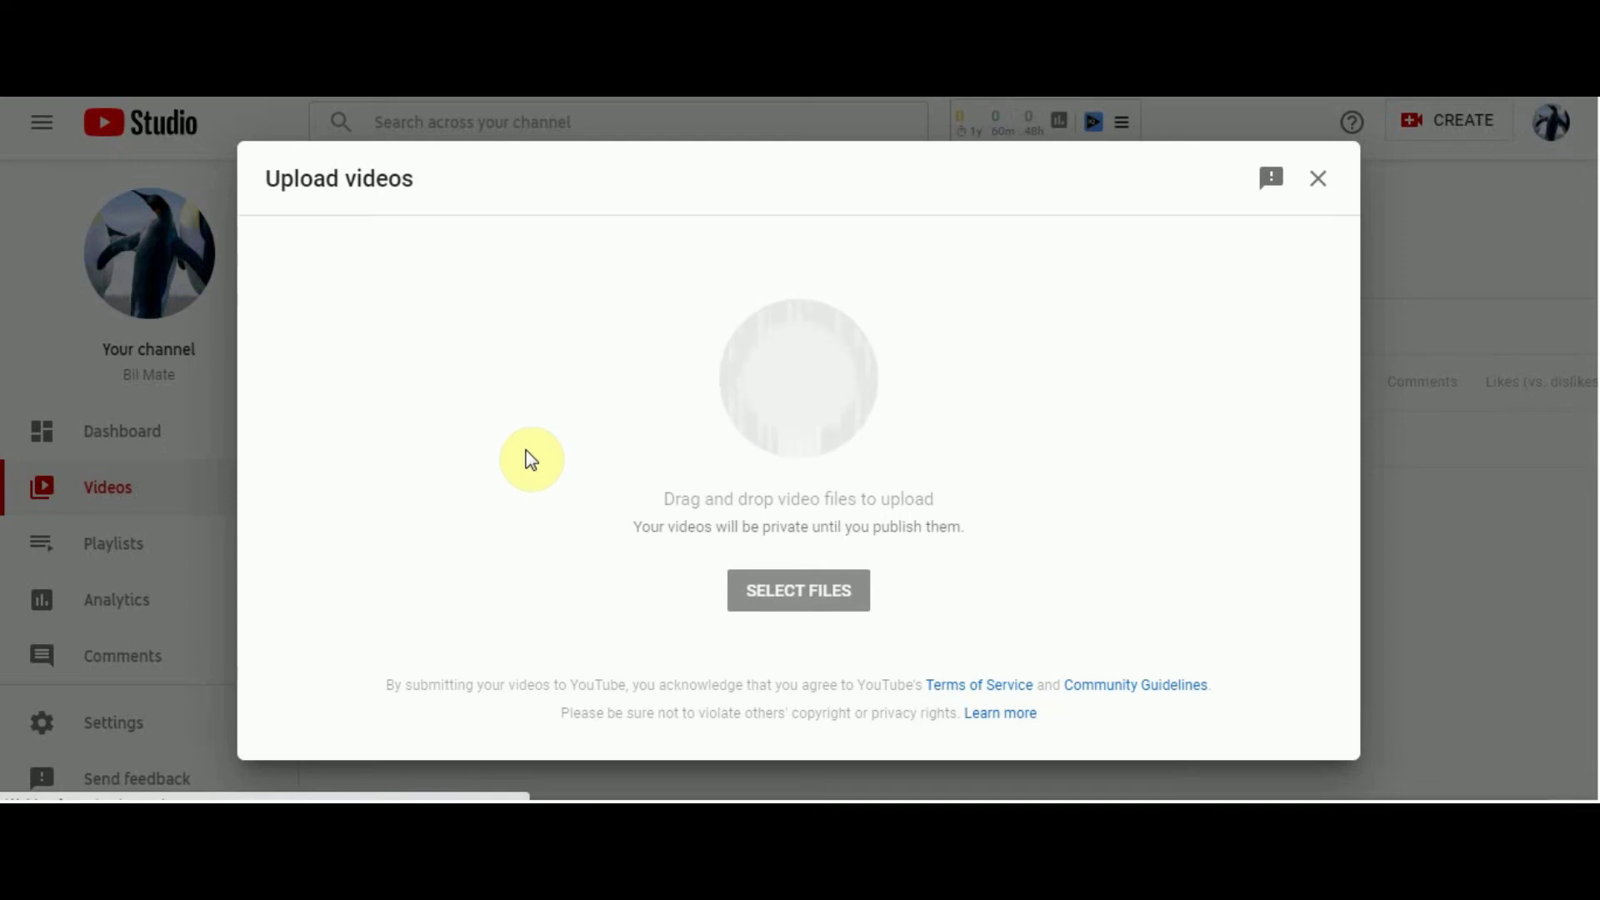
- Review the Wildlife video's title, description, thumbnail, playlist and audience settings
double_click(454, 478)
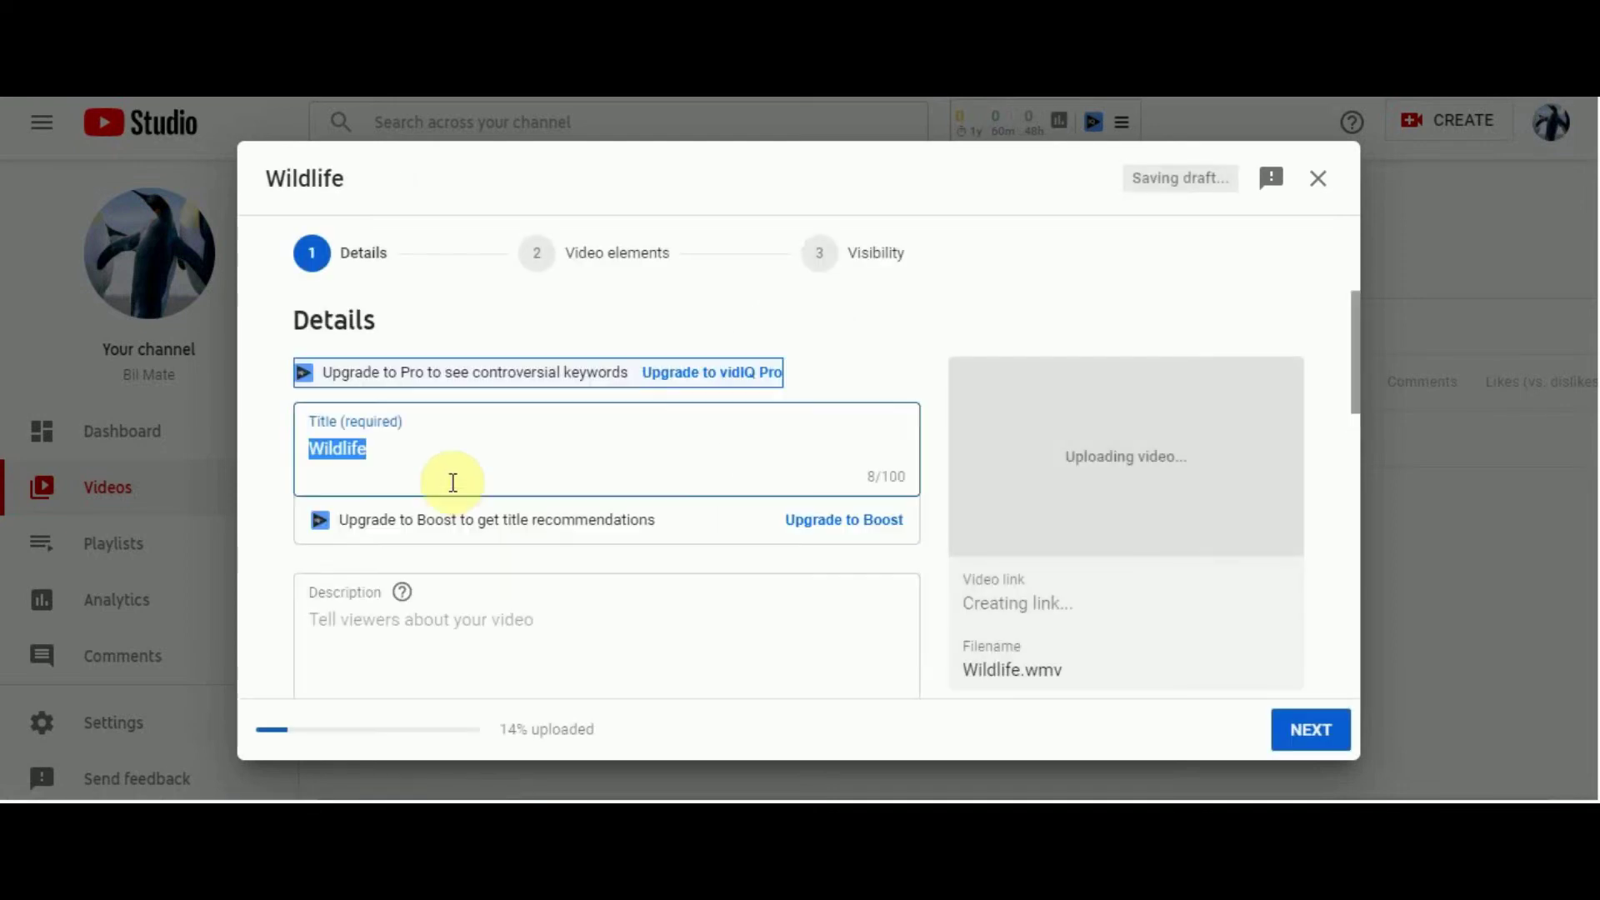
scroll(428, 573, "down", 3)
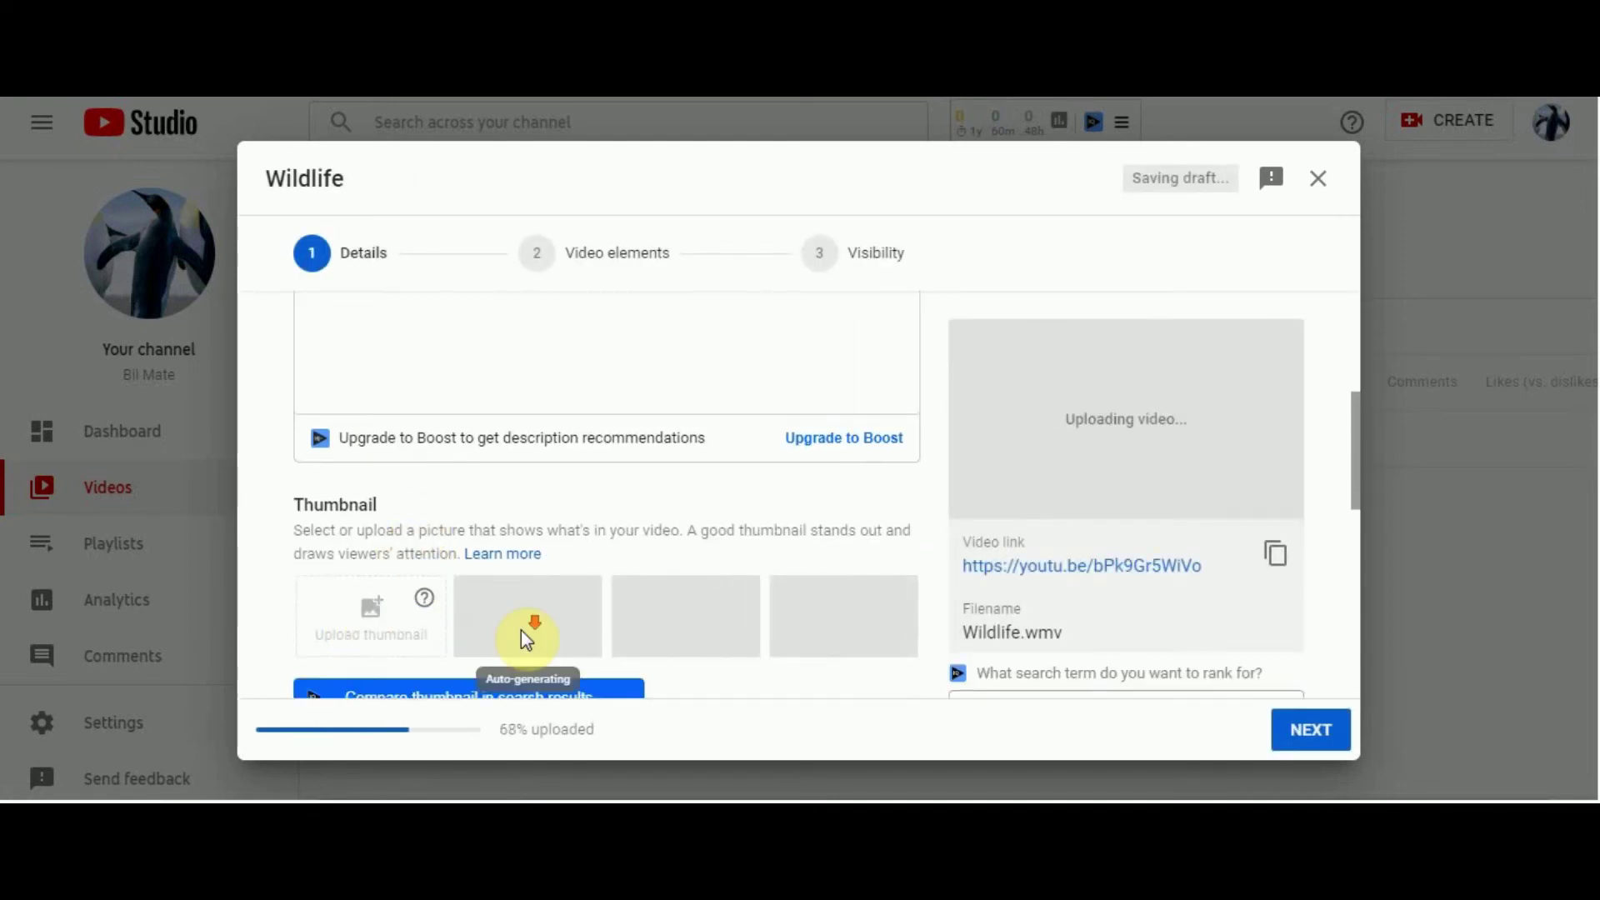
scroll(528, 635, "down", 3)
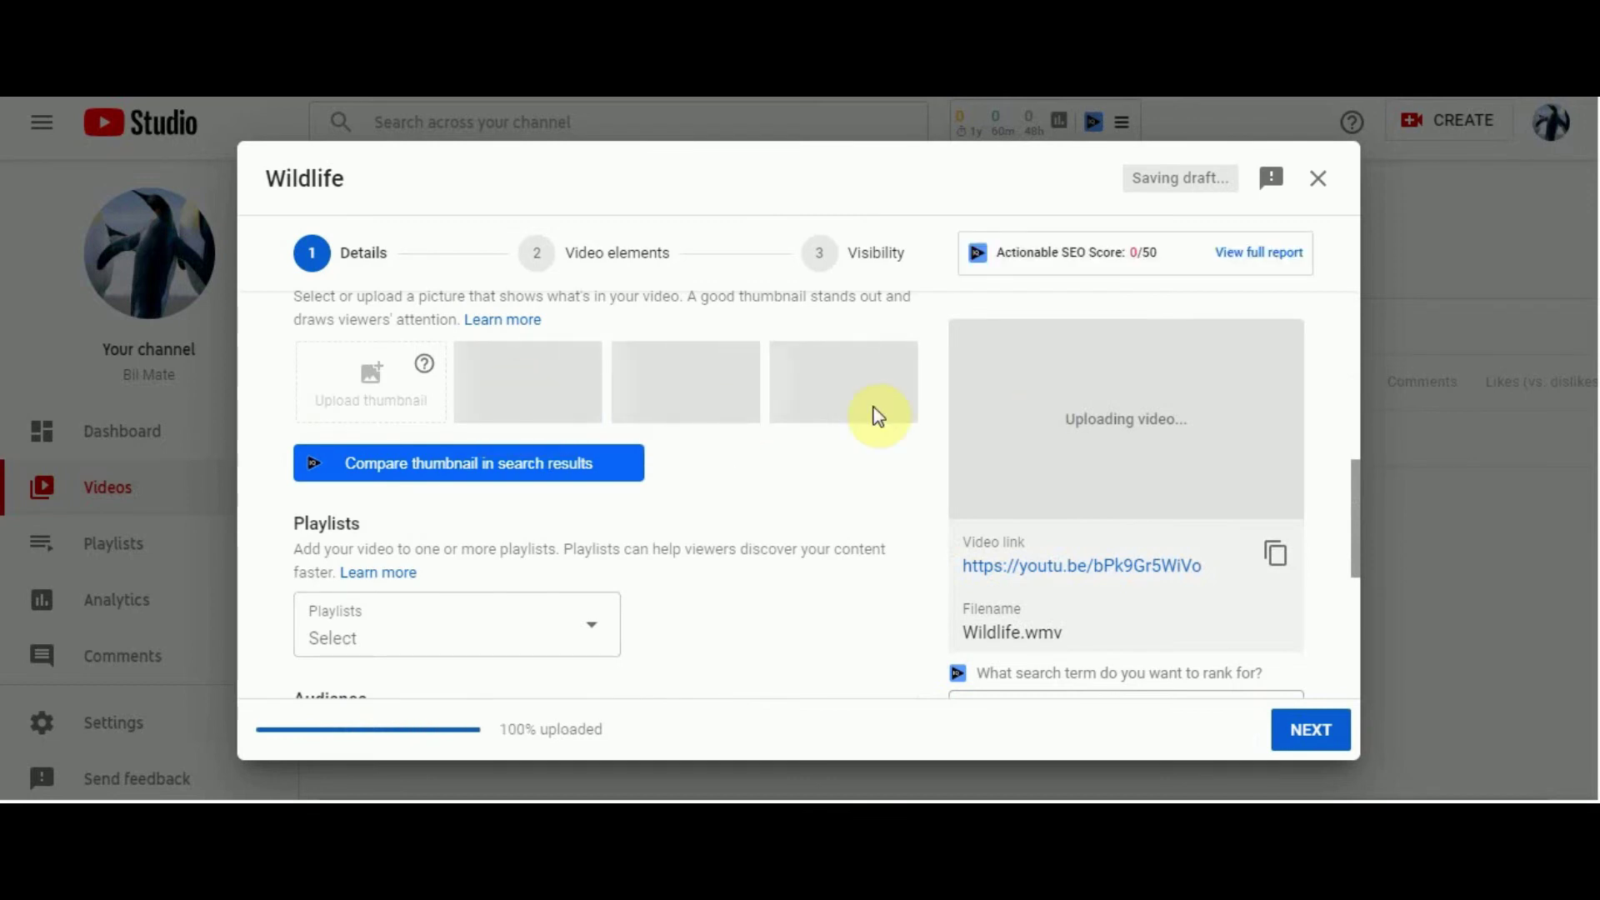
scroll(644, 557, "down", 3)
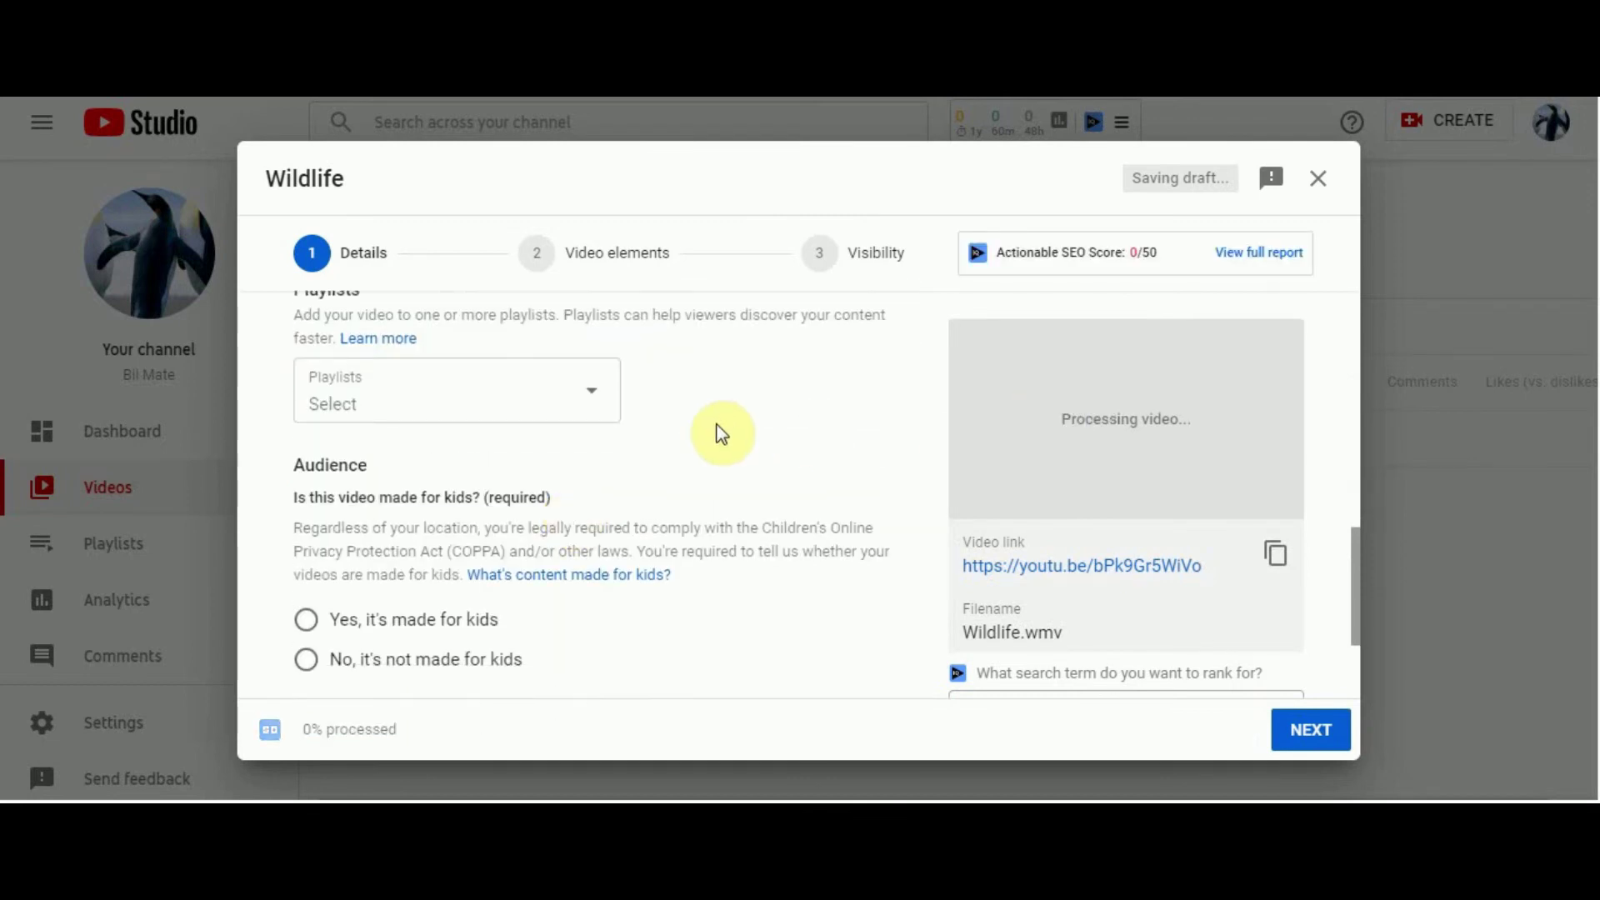
scroll(714, 433, "up", 2)
scroll(617, 498, "down", 3)
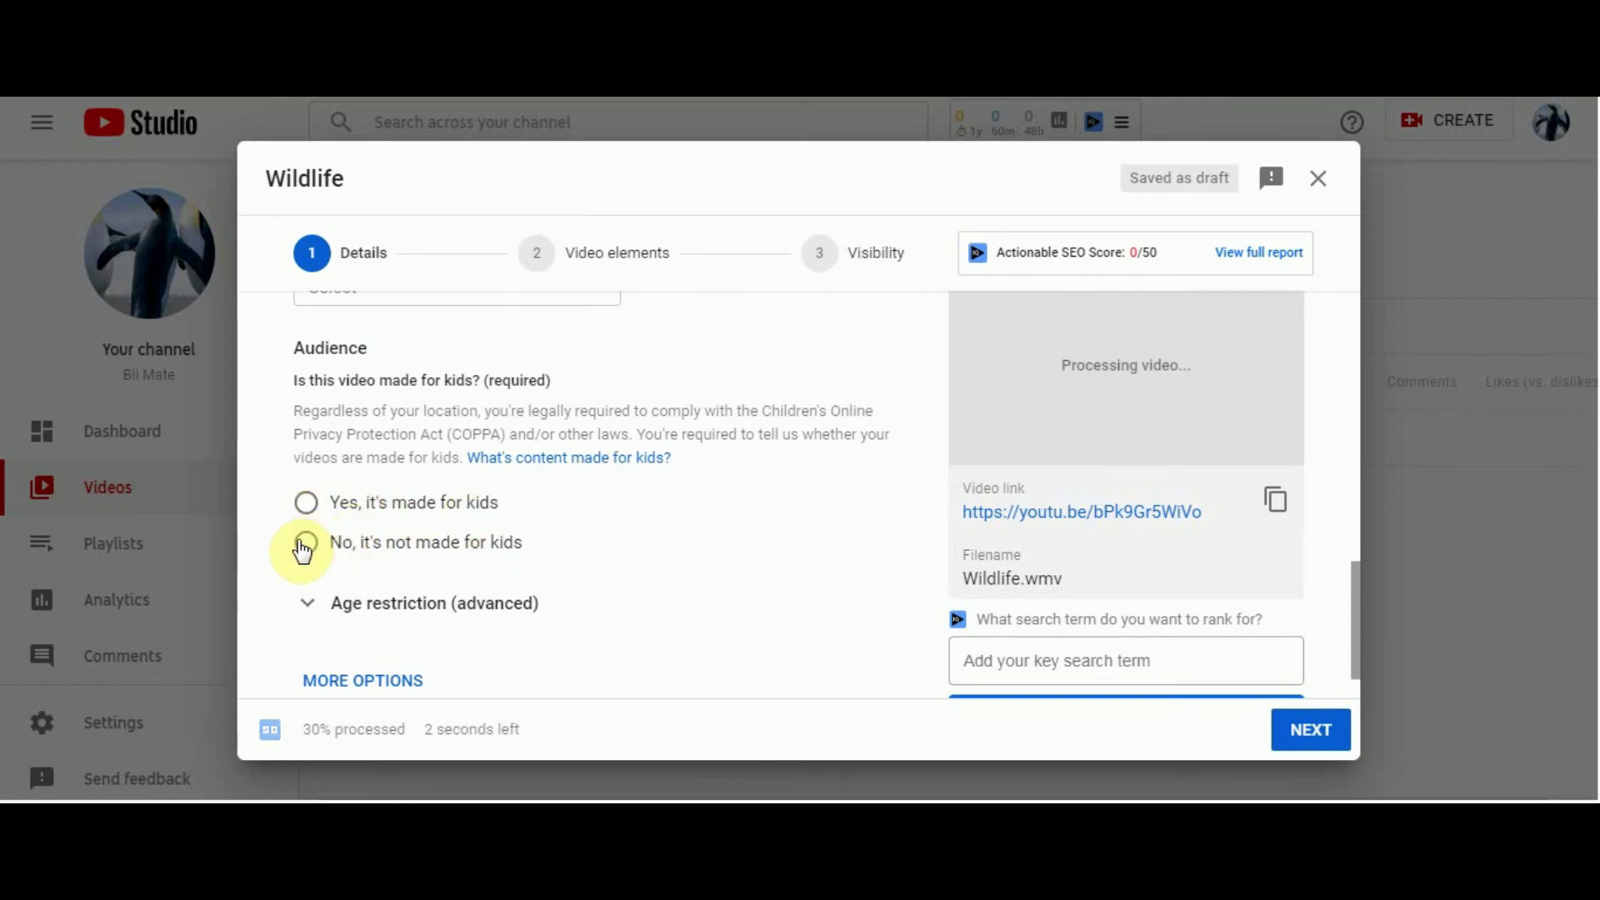
scroll(422, 553, "down", 1)
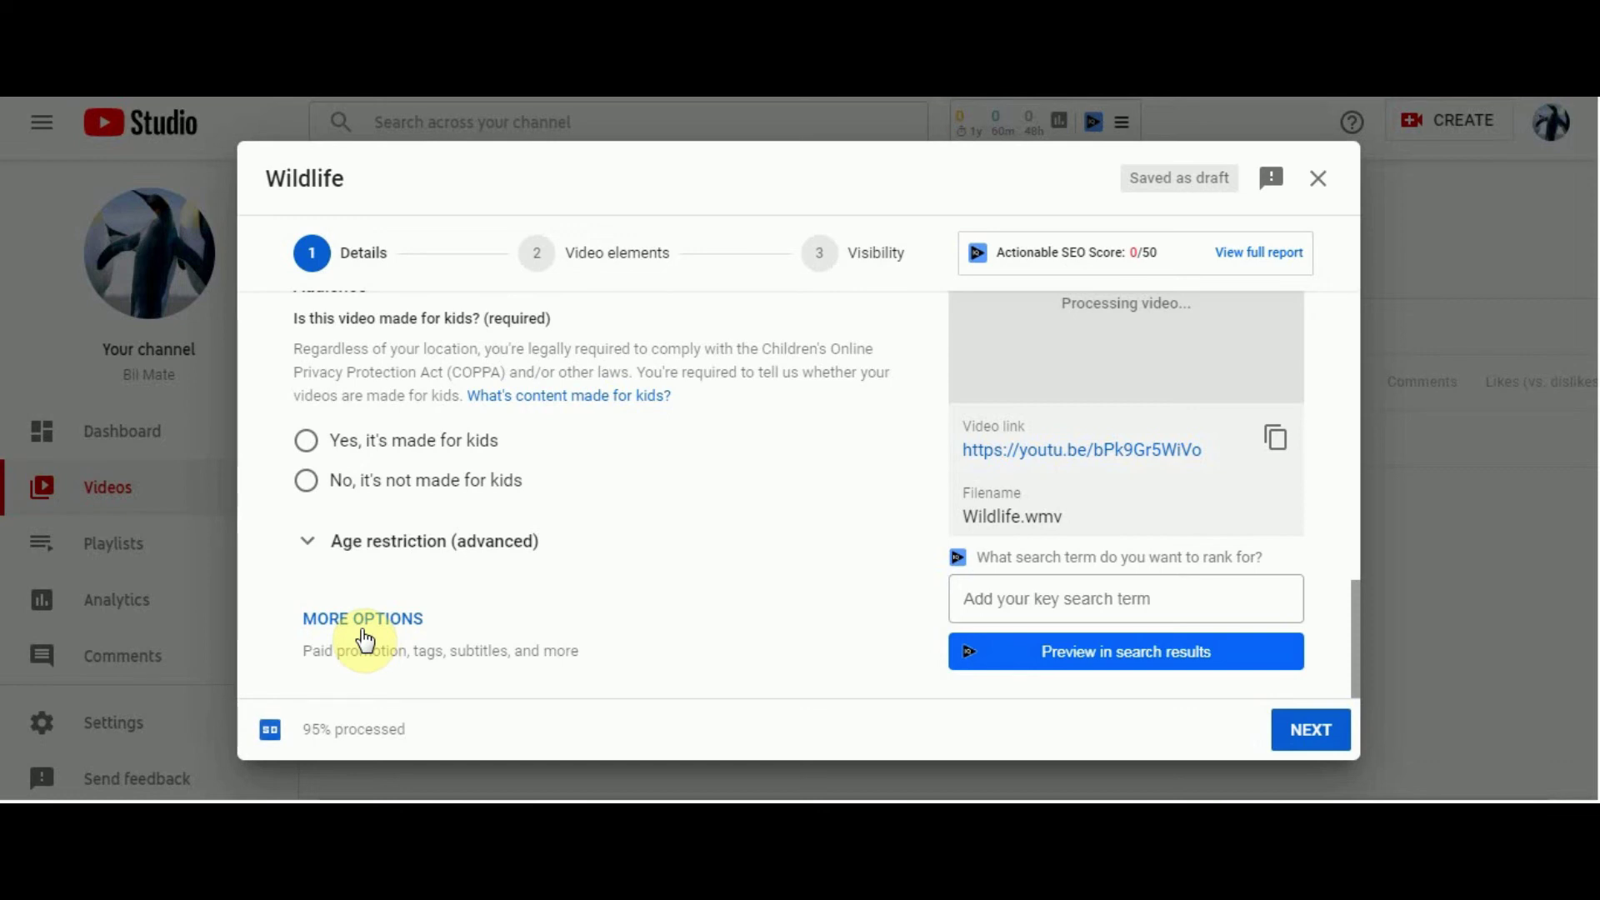
- Expand the additional video options and look over the paid promotion and tags sections
left_click(365, 640)
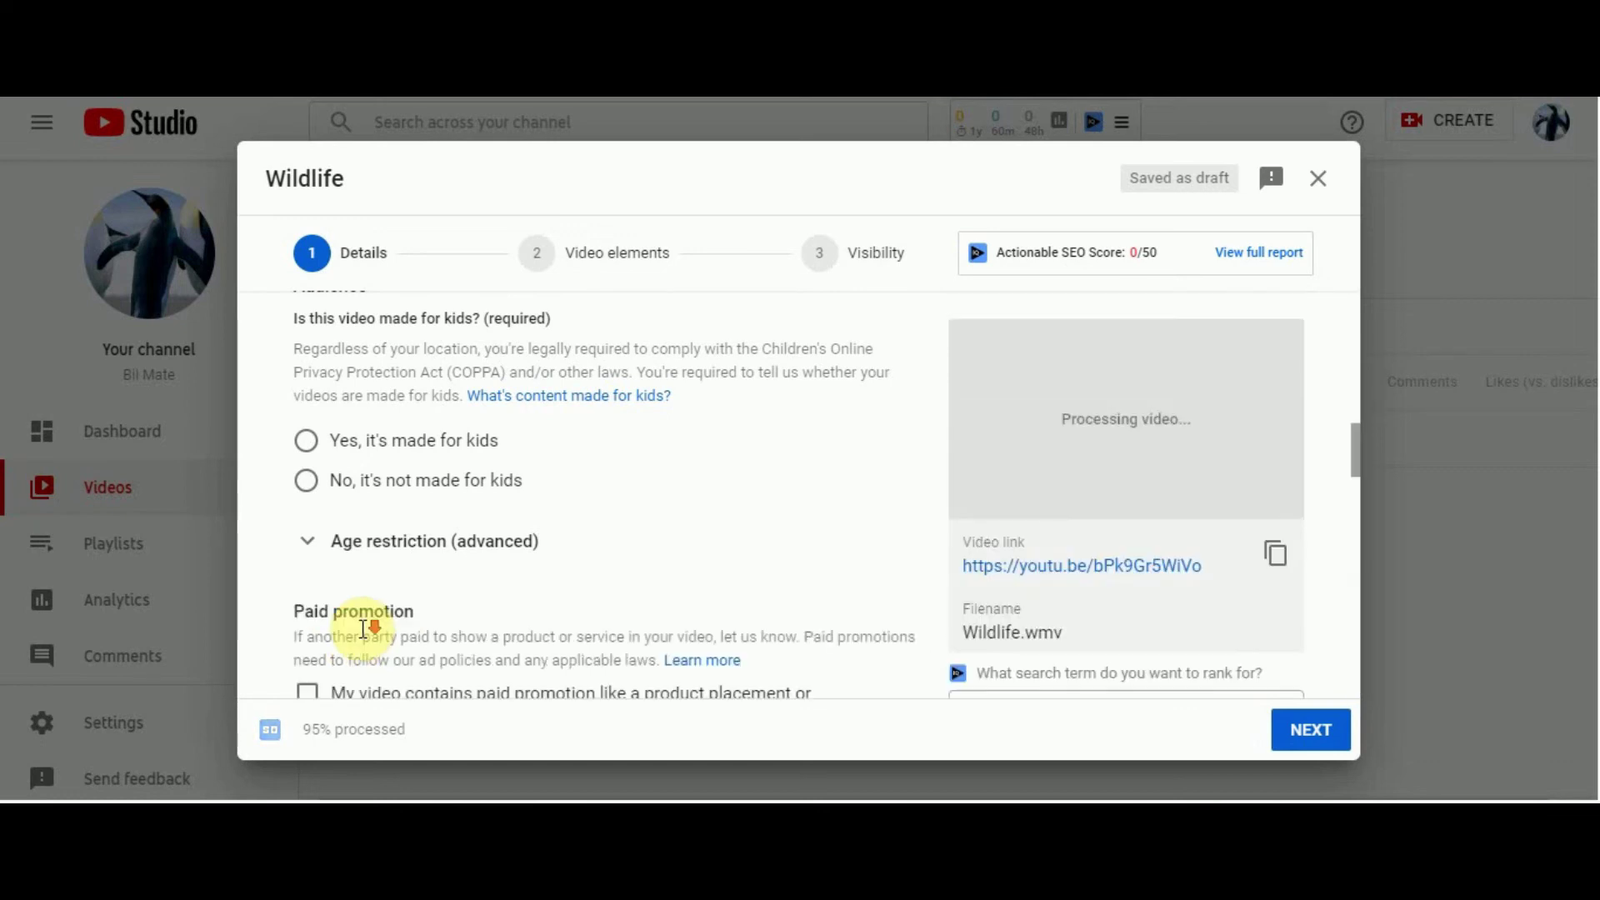
scroll(359, 621, "down", 4)
left_click(349, 580)
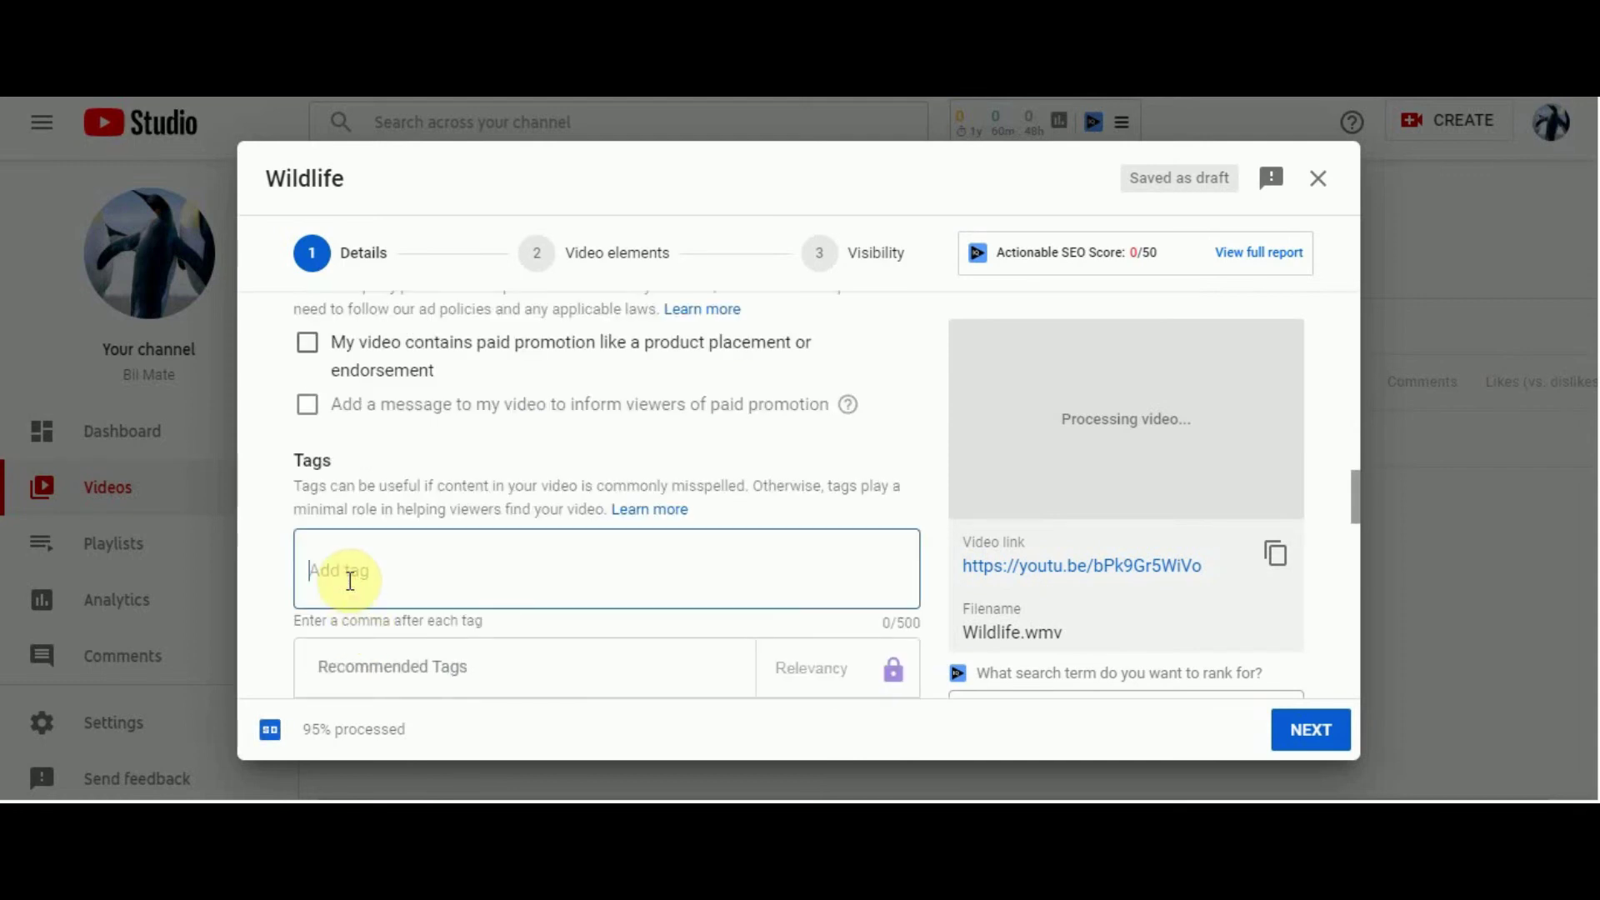
scroll(349, 581, "down", 3)
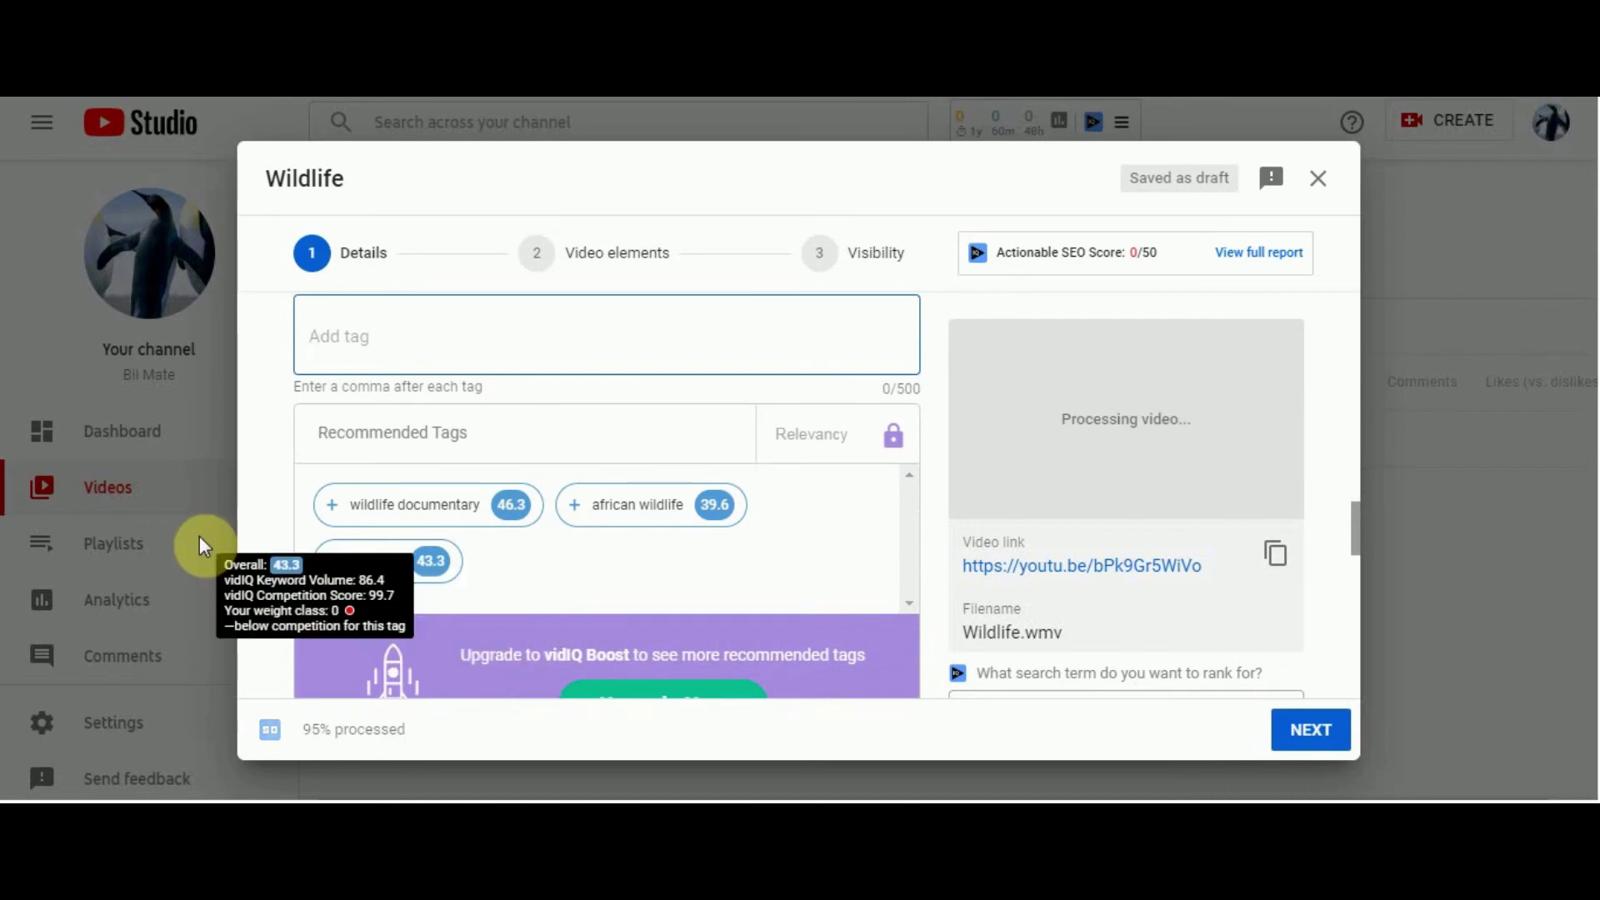
scroll(261, 520, "up", 3)
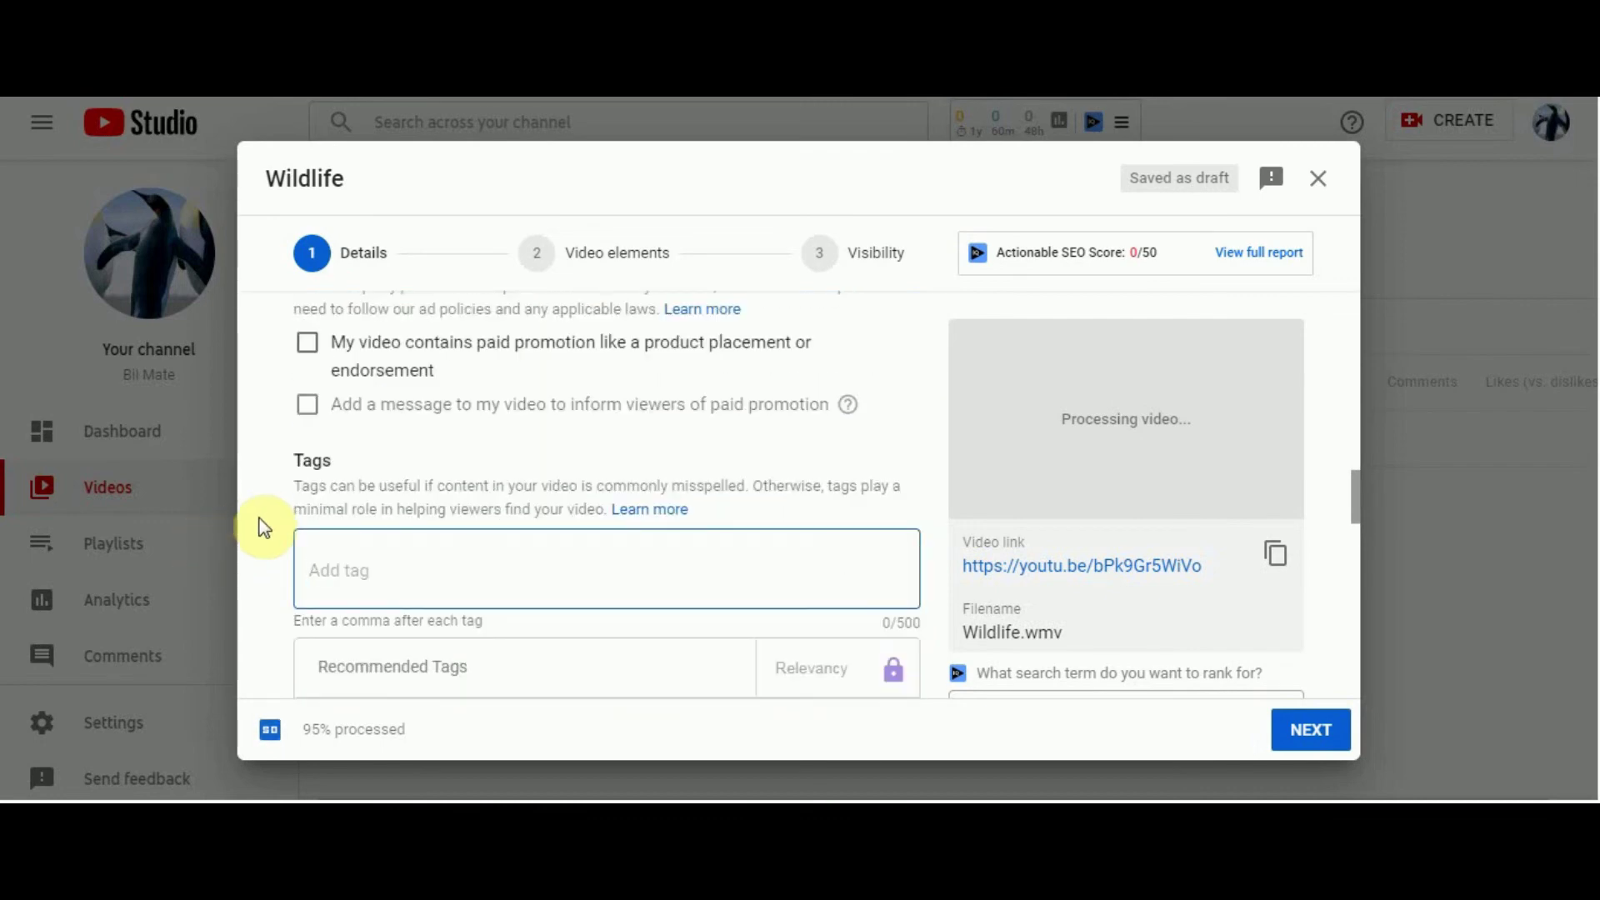
- Check the recommended tags, view the vidIQ keywords related to "wildlife documentary", and return to the video details
scroll(334, 570, "down", 2)
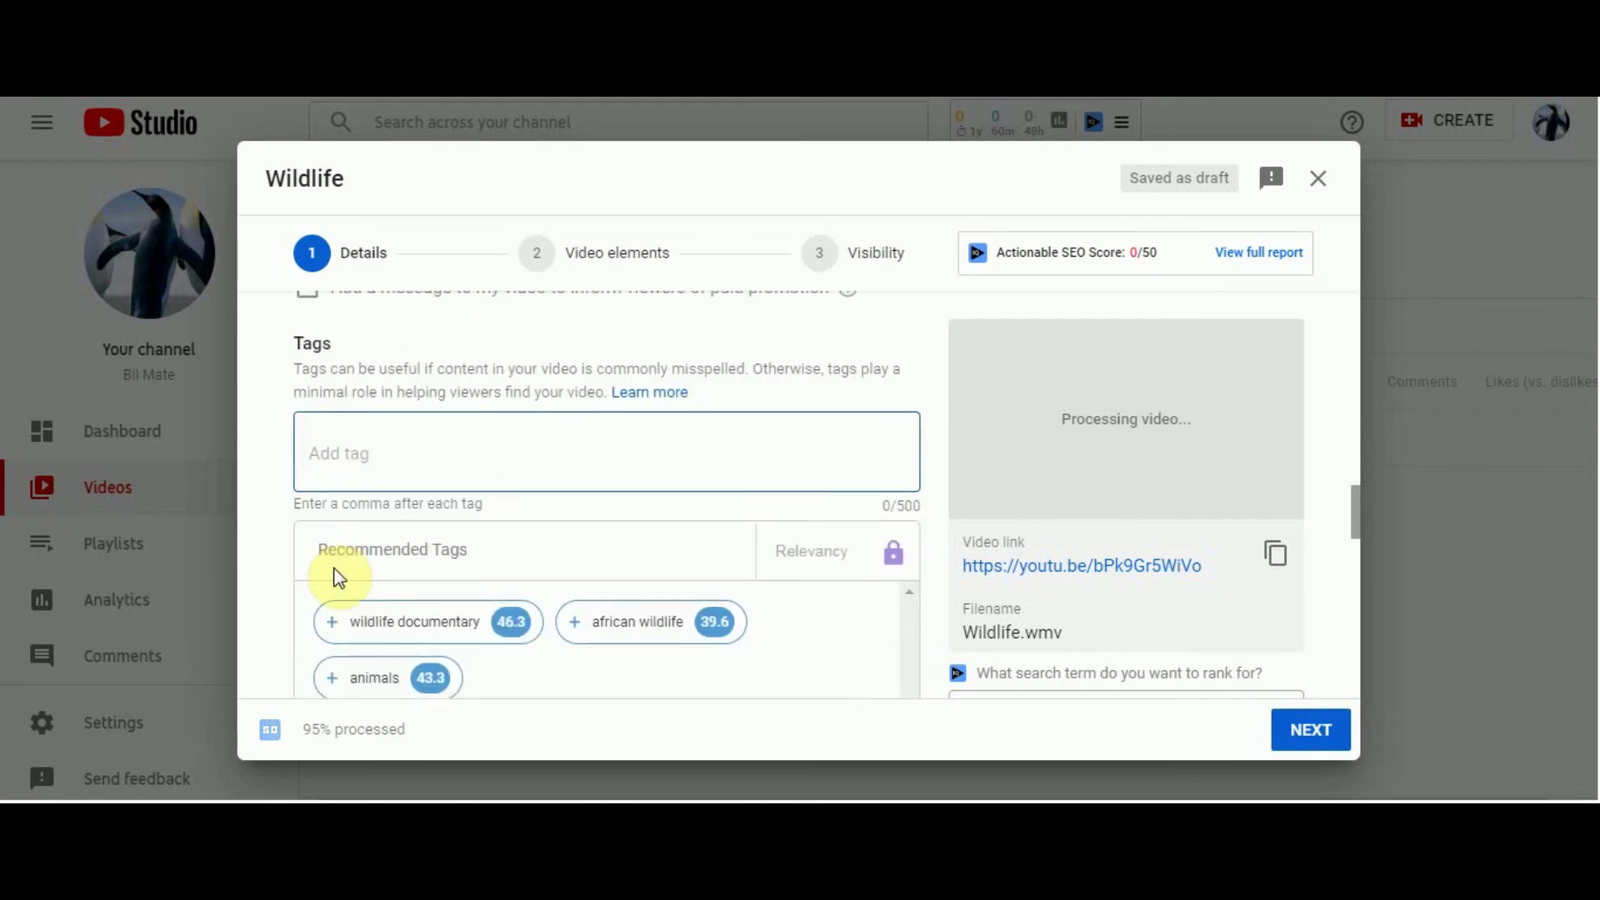
scroll(333, 491, "down", 2)
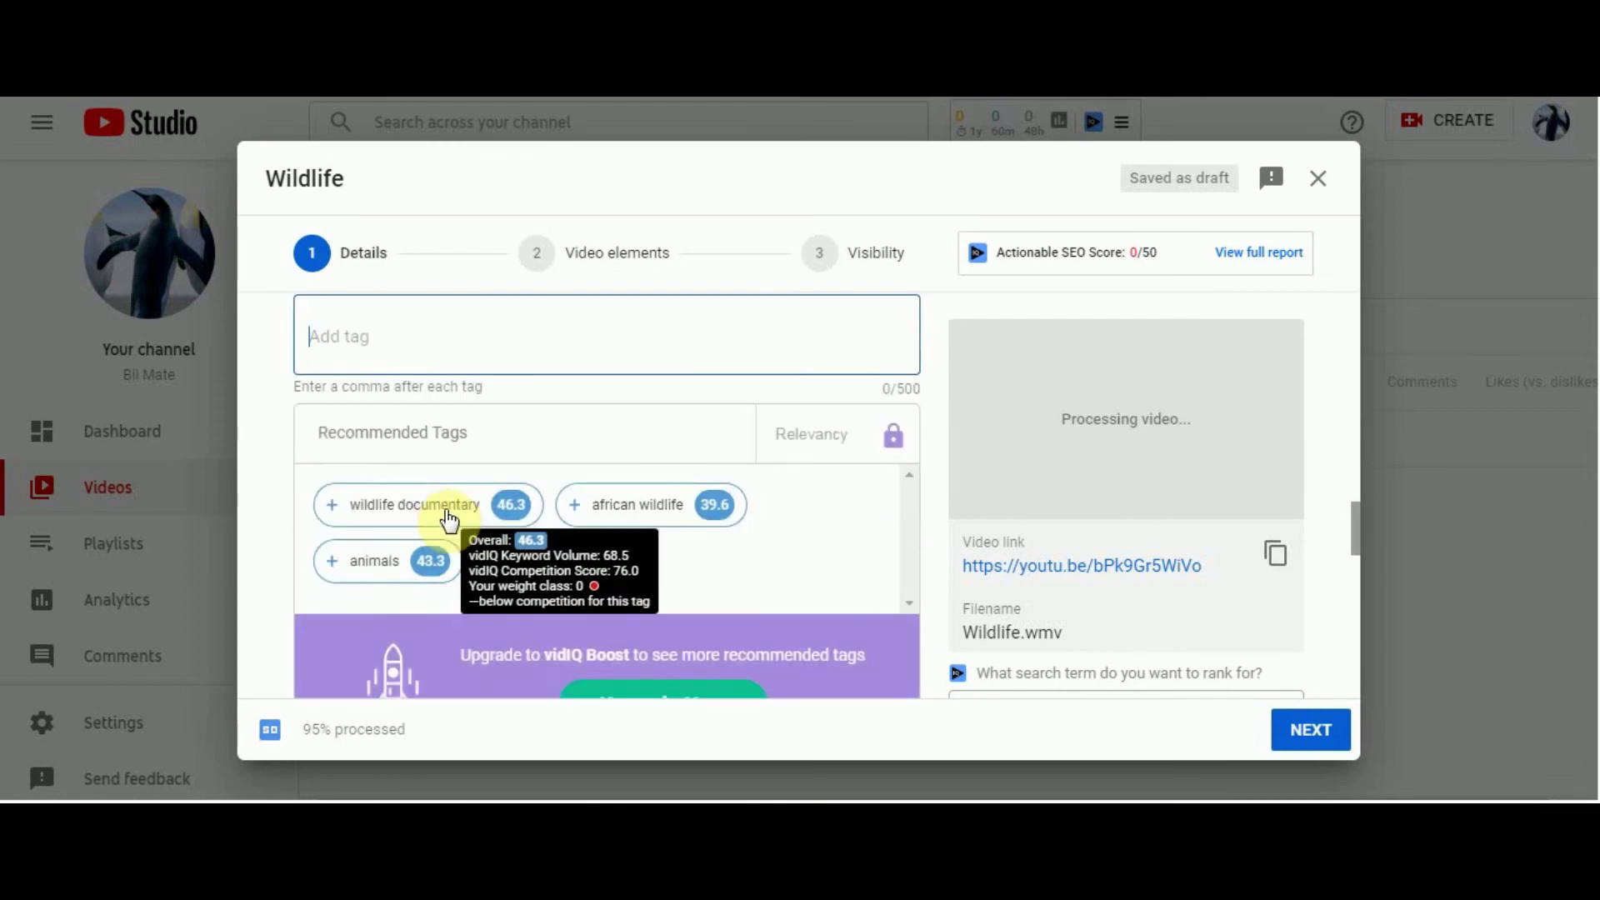
left_click(382, 510)
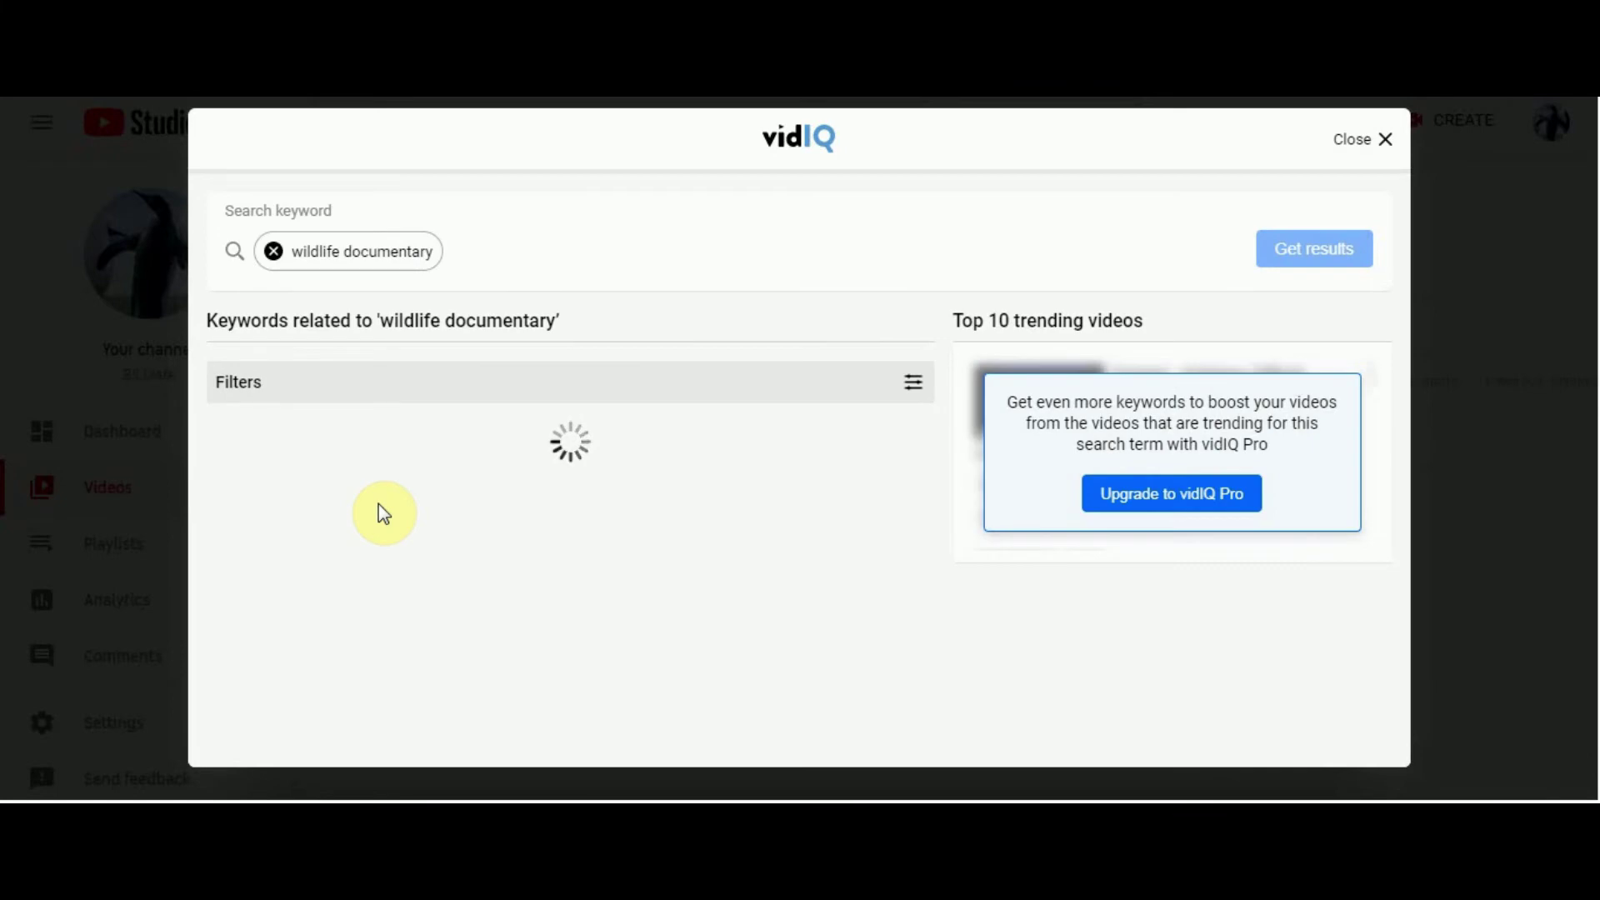
left_click(1367, 139)
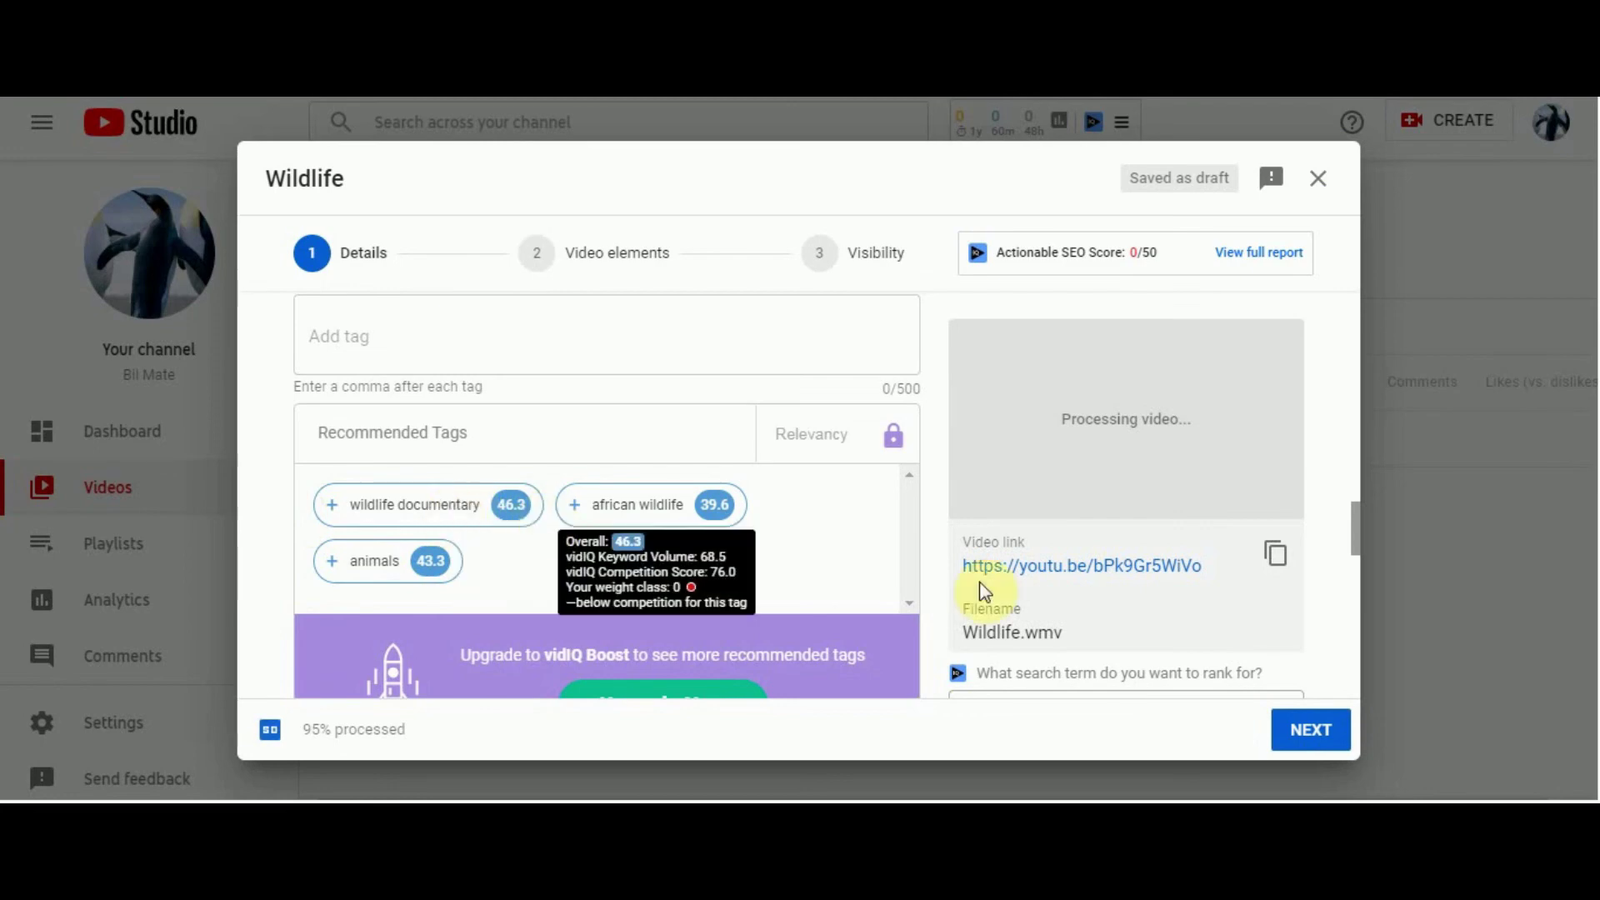
- Add the suggested tag "tags" to the Wildlife video
scroll(529, 558, "down", 2)
scroll(369, 643, "down", 4)
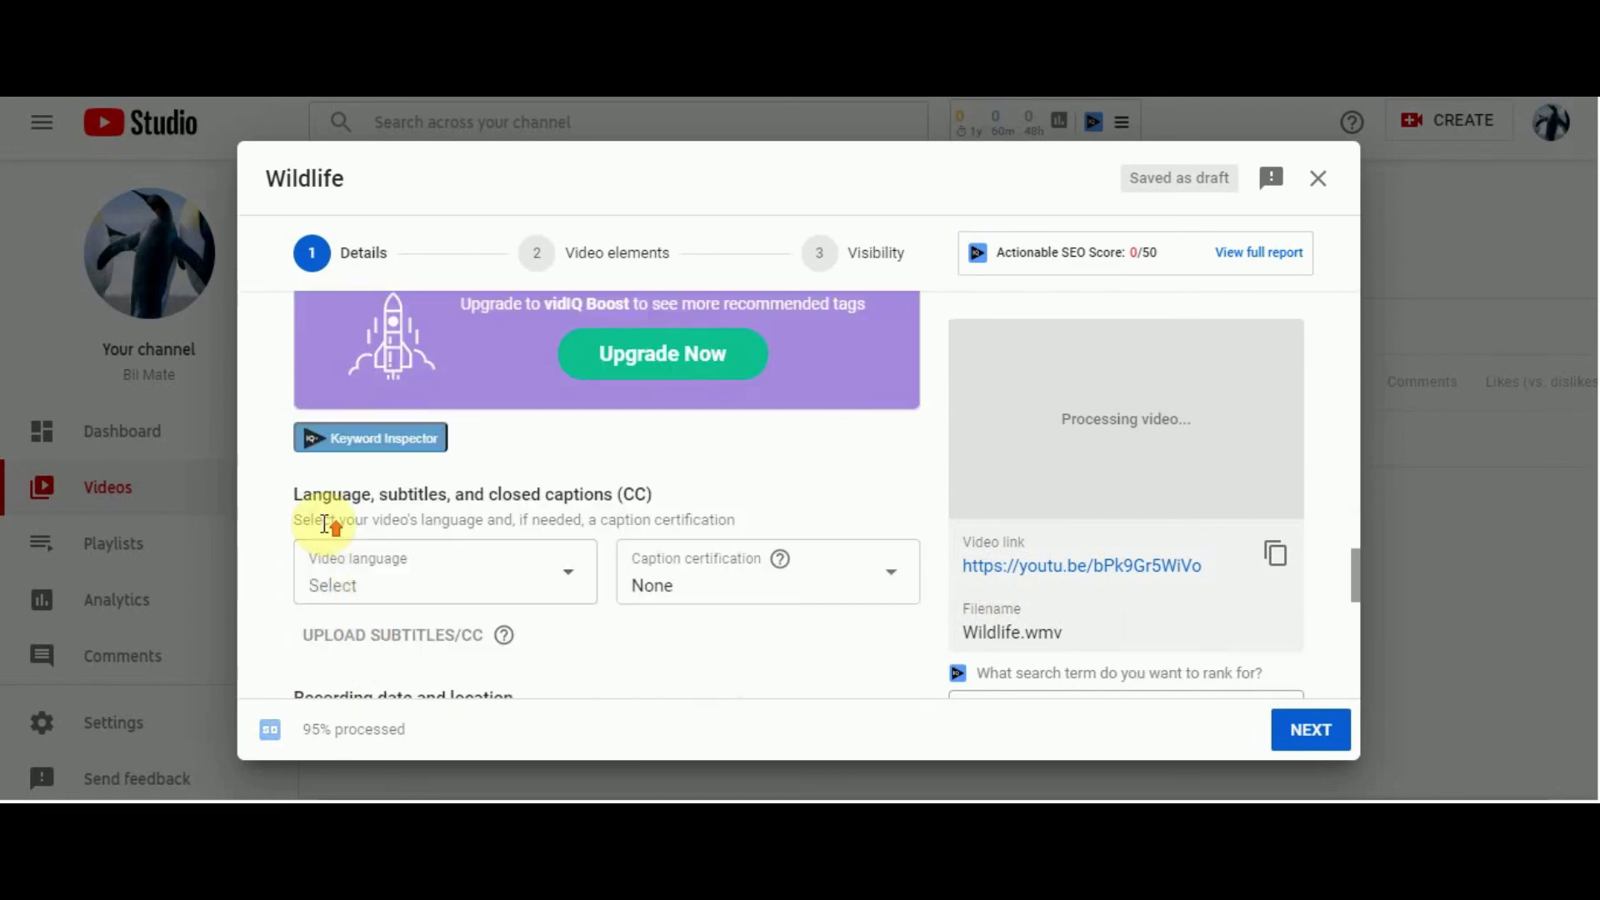
scroll(328, 525, "up", 5)
left_click(367, 341)
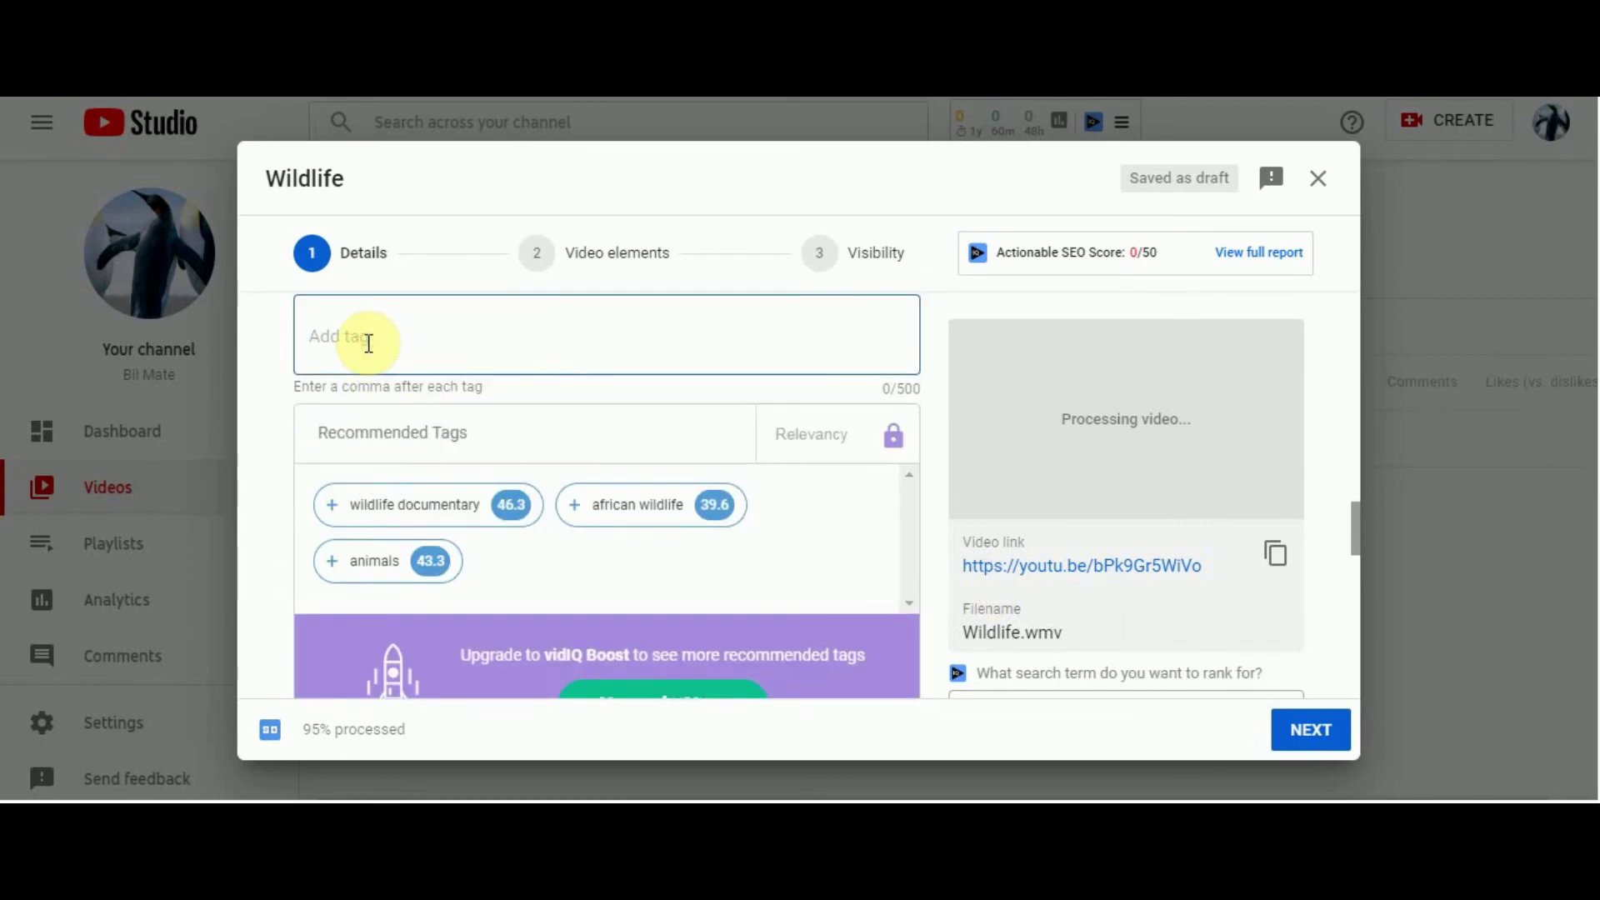
type("tags")
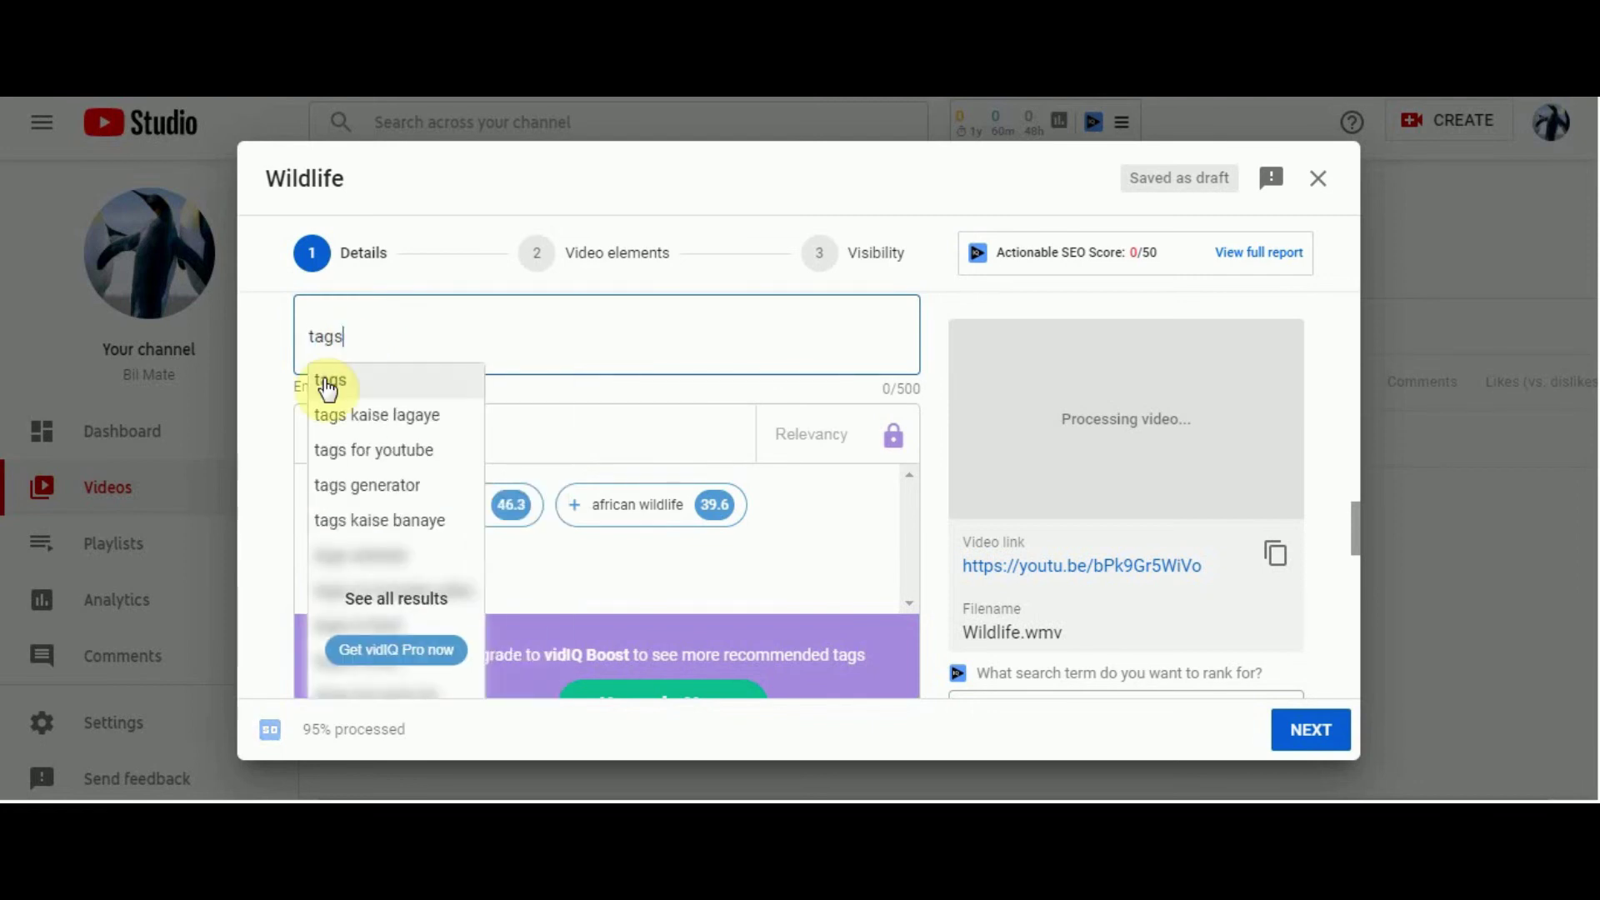
left_click(327, 380)
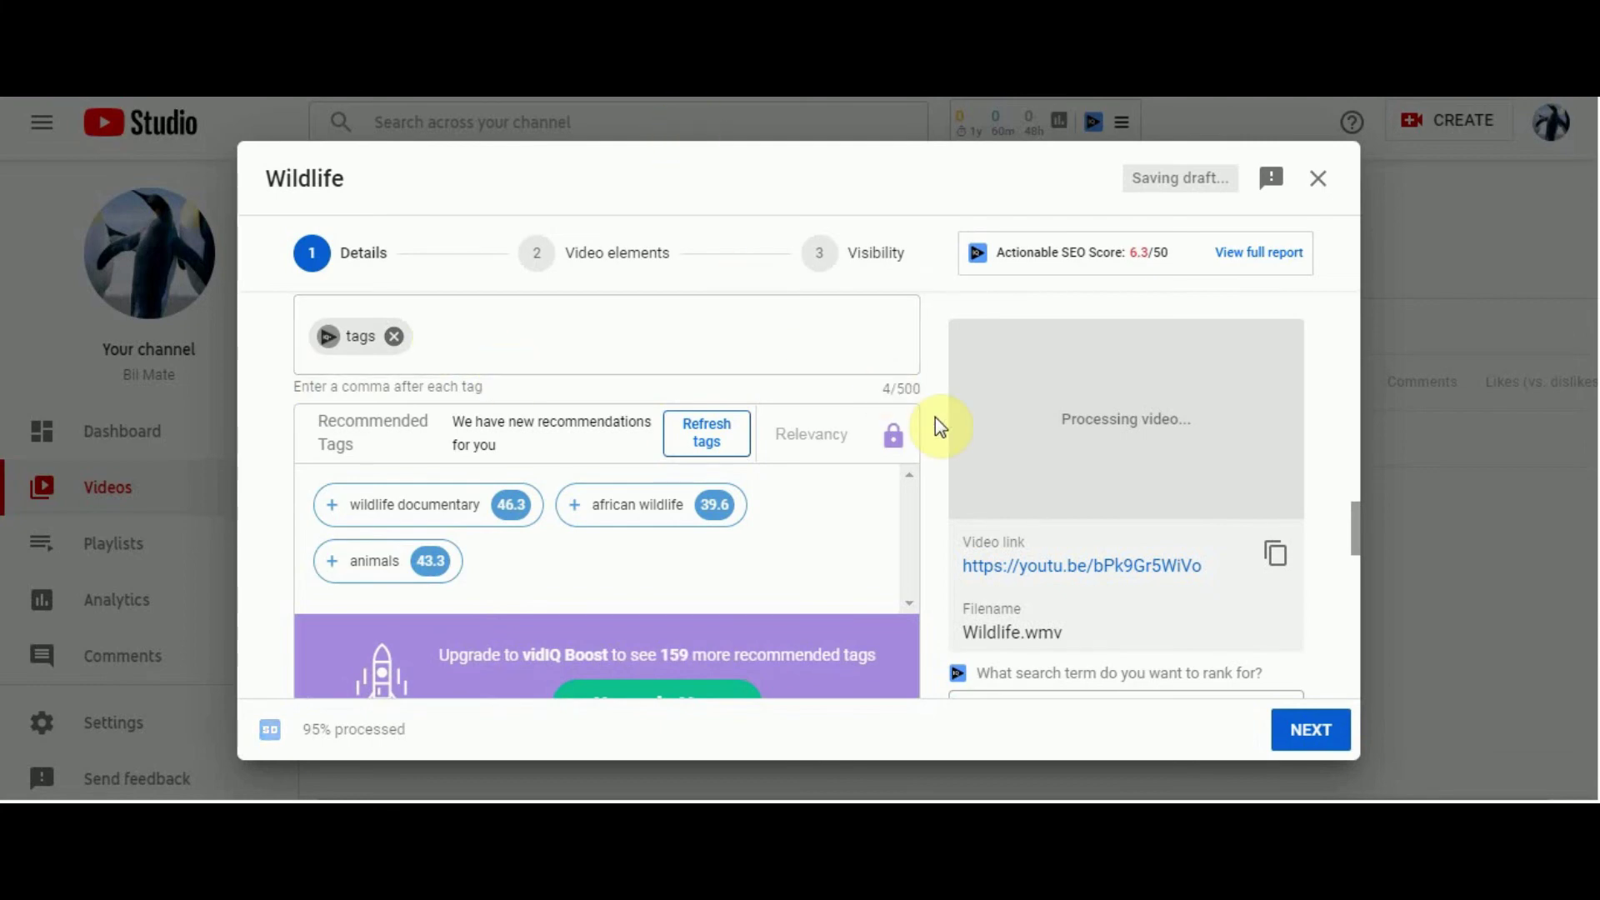
- Review the recording date, license, category and comment settings, and return up the details to the thumbnail section
scroll(940, 427, "down", 10)
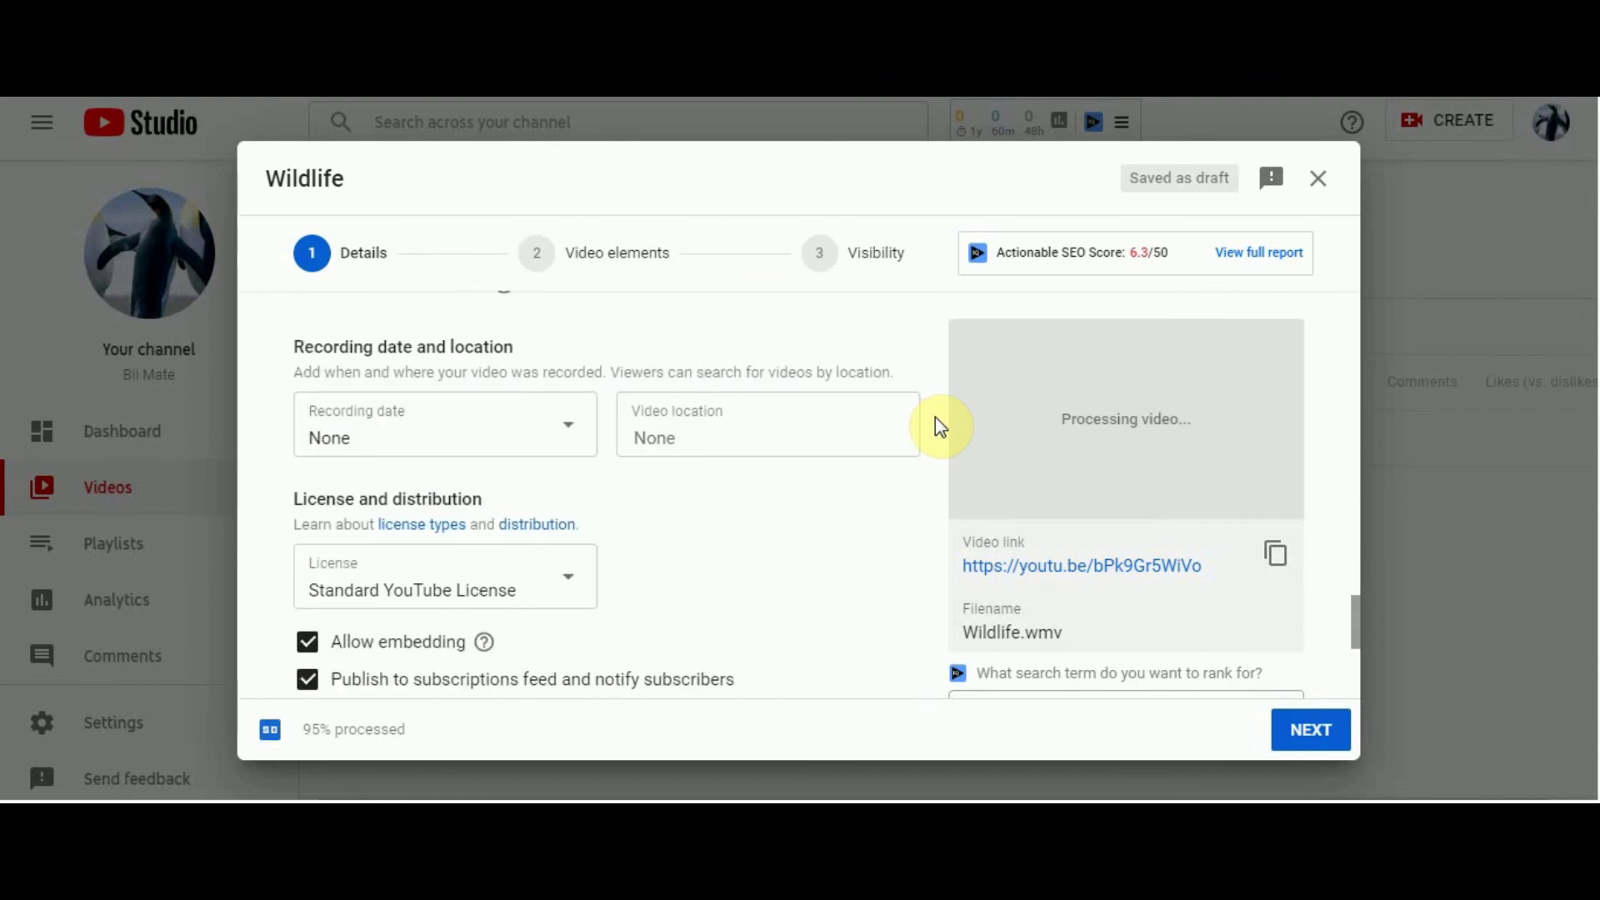
scroll(940, 427, "down", 5)
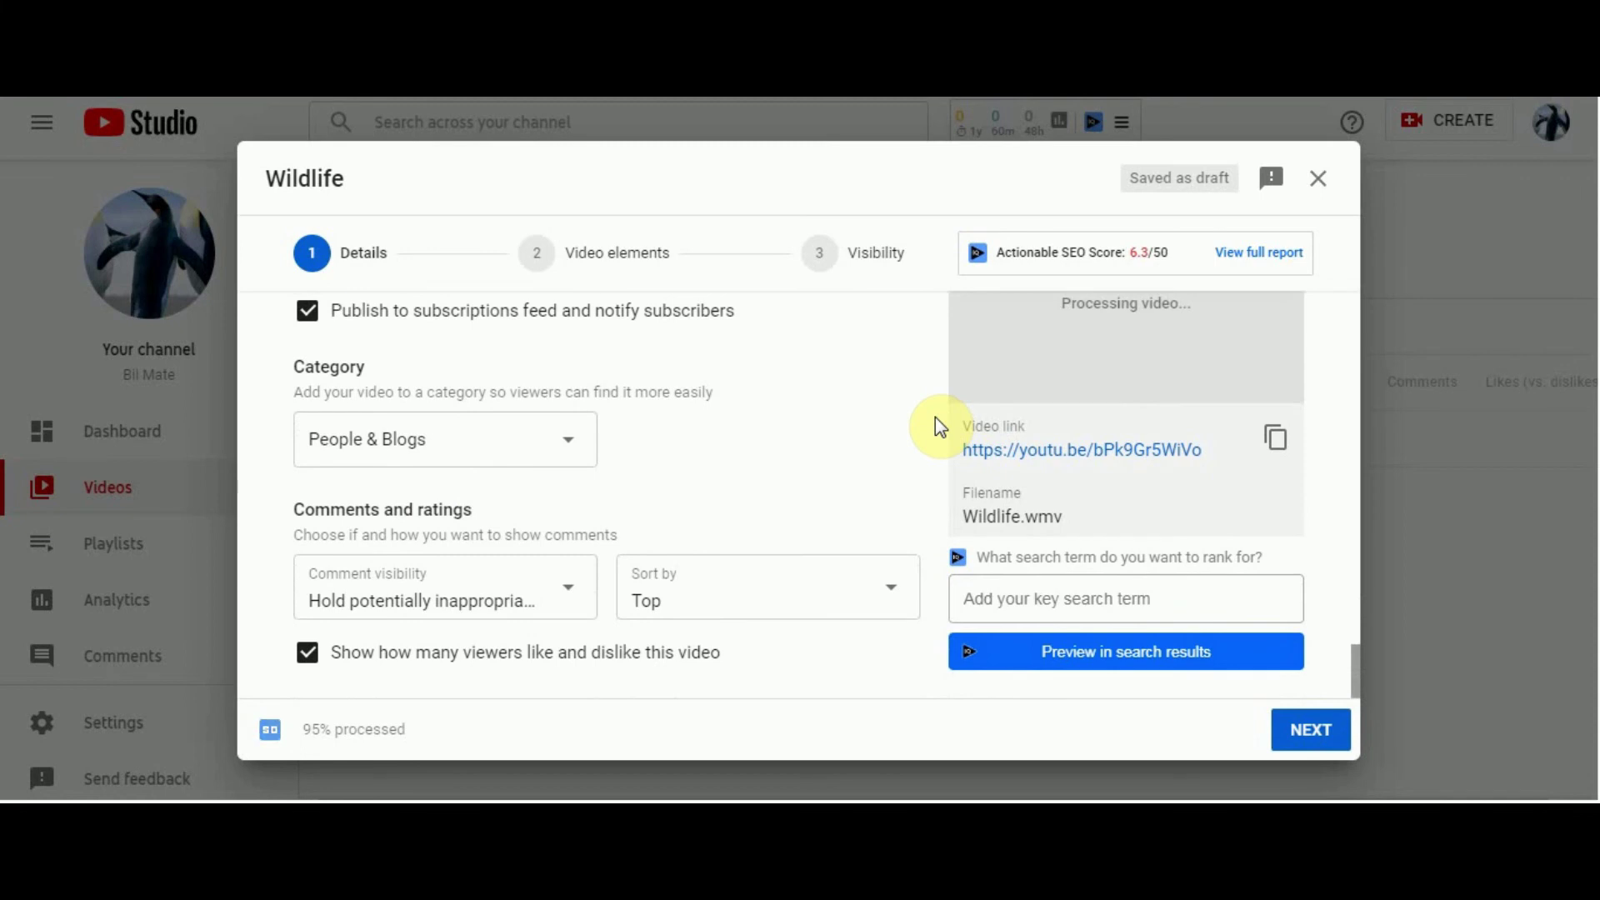
scroll(575, 428, "up", 4)
scroll(333, 452, "up", 2)
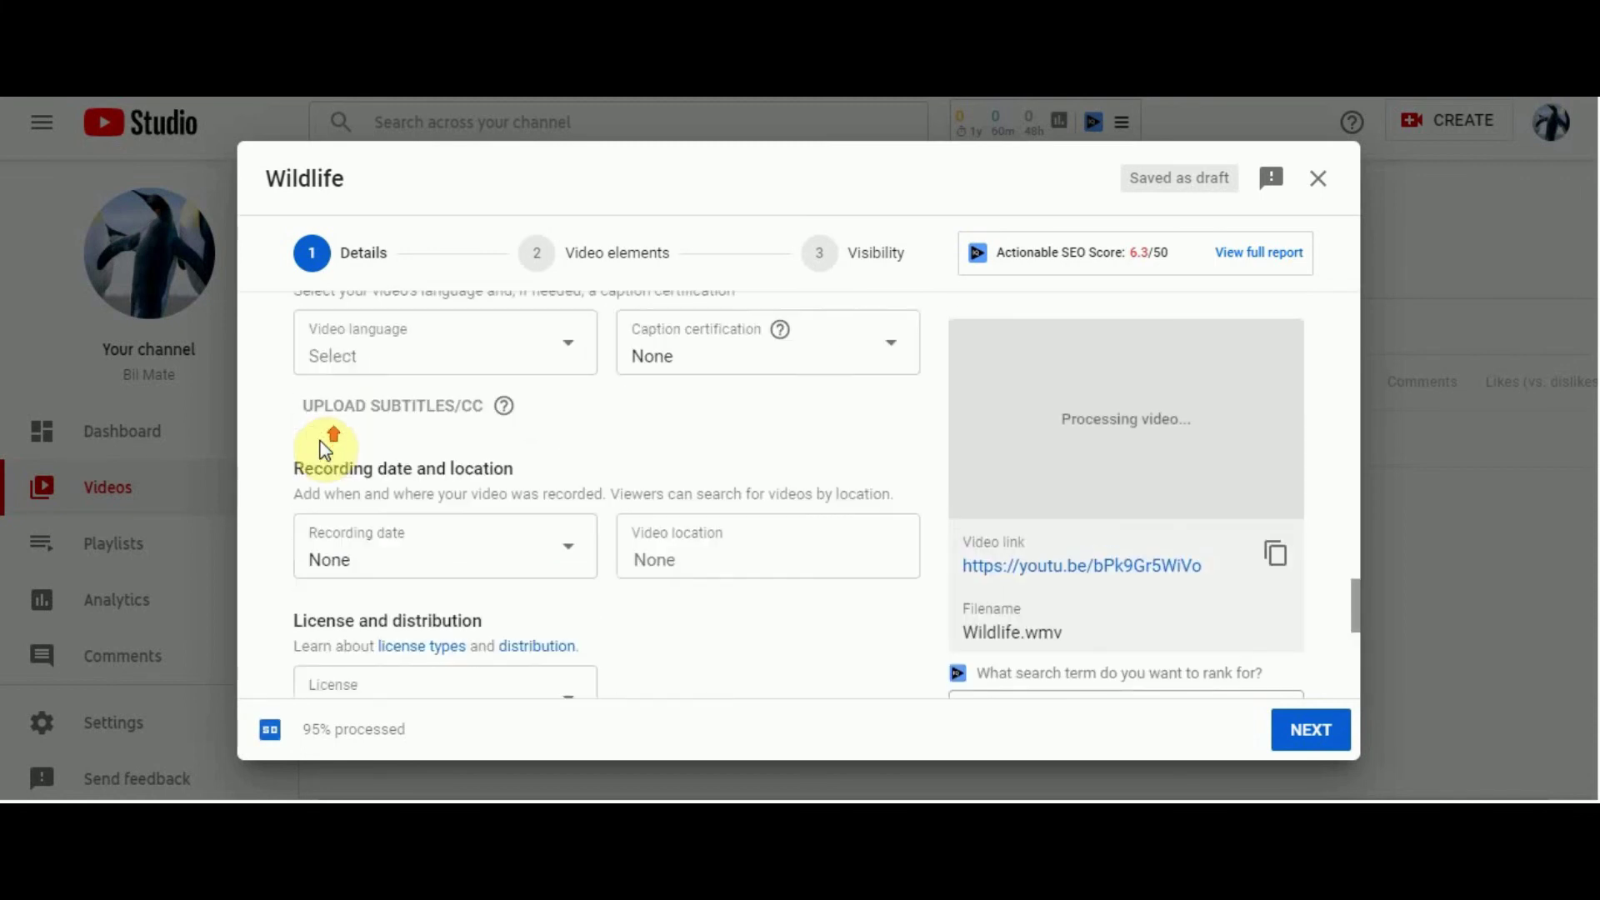
scroll(367, 408, "up", 6)
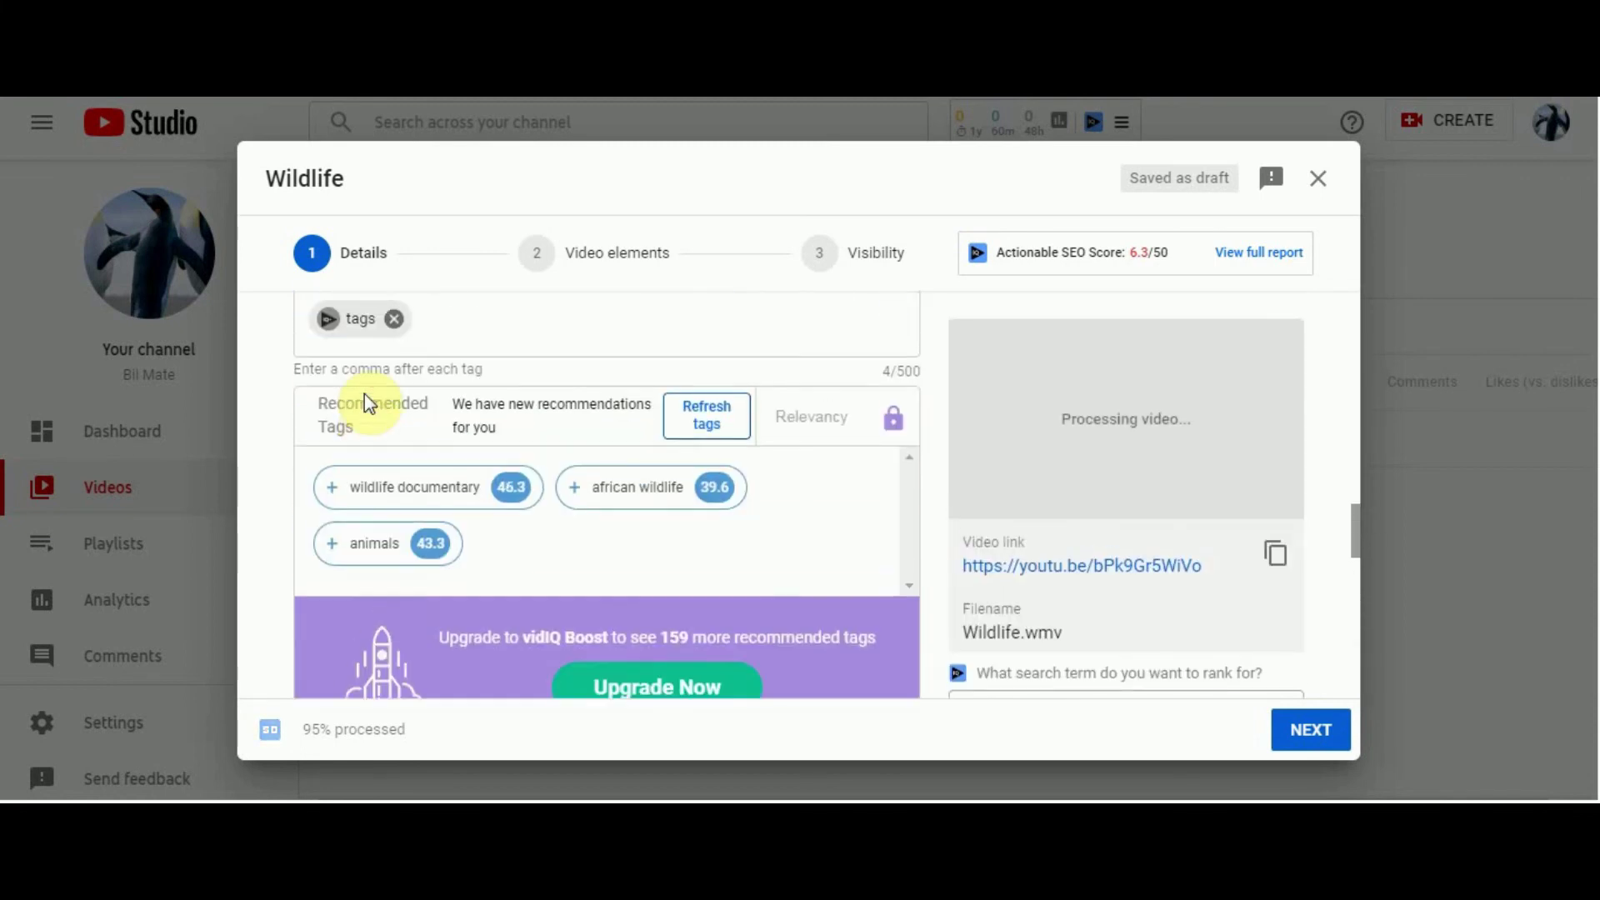
scroll(299, 409, "up", 8)
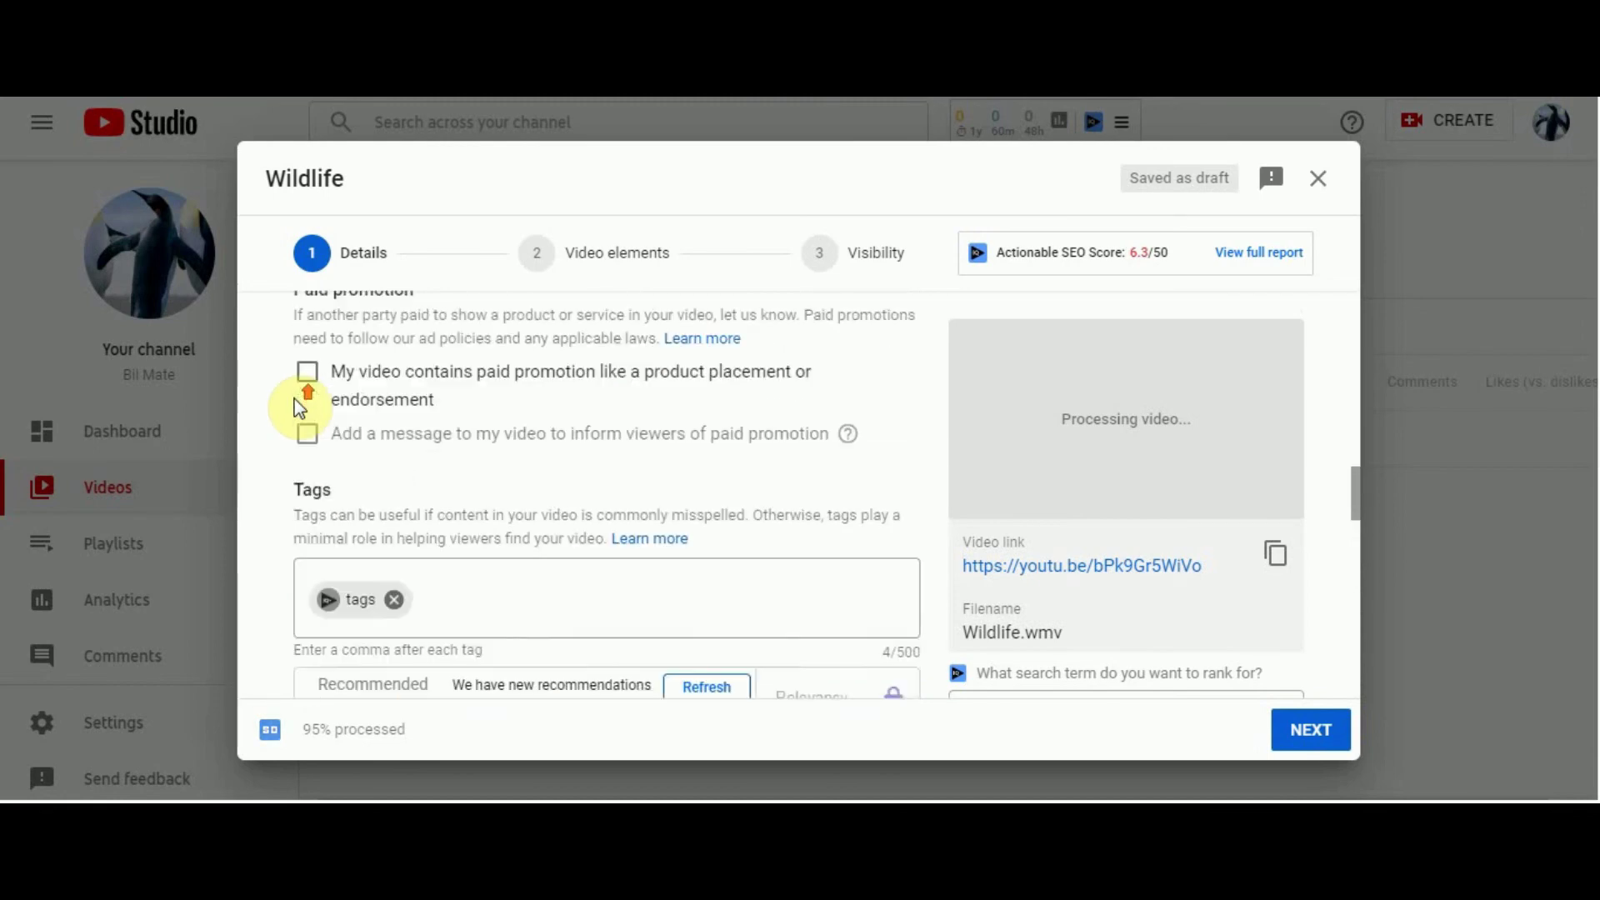
scroll(298, 408, "up", 10)
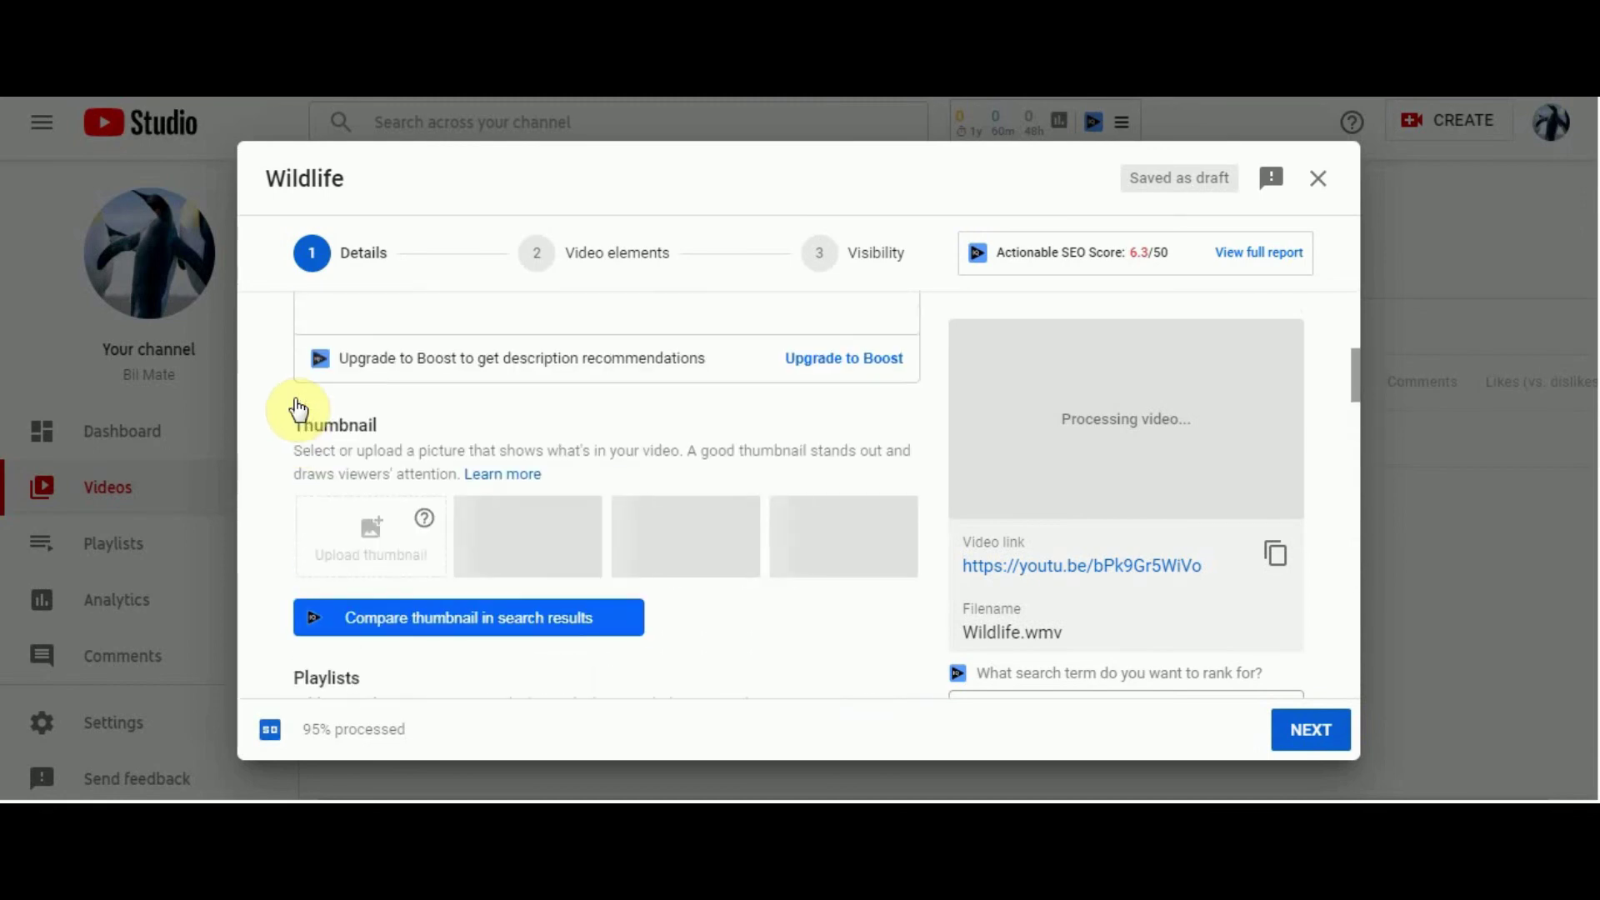
- Enter the hashtag "#tags" as the description of the Wildlife video
left_click(571, 576)
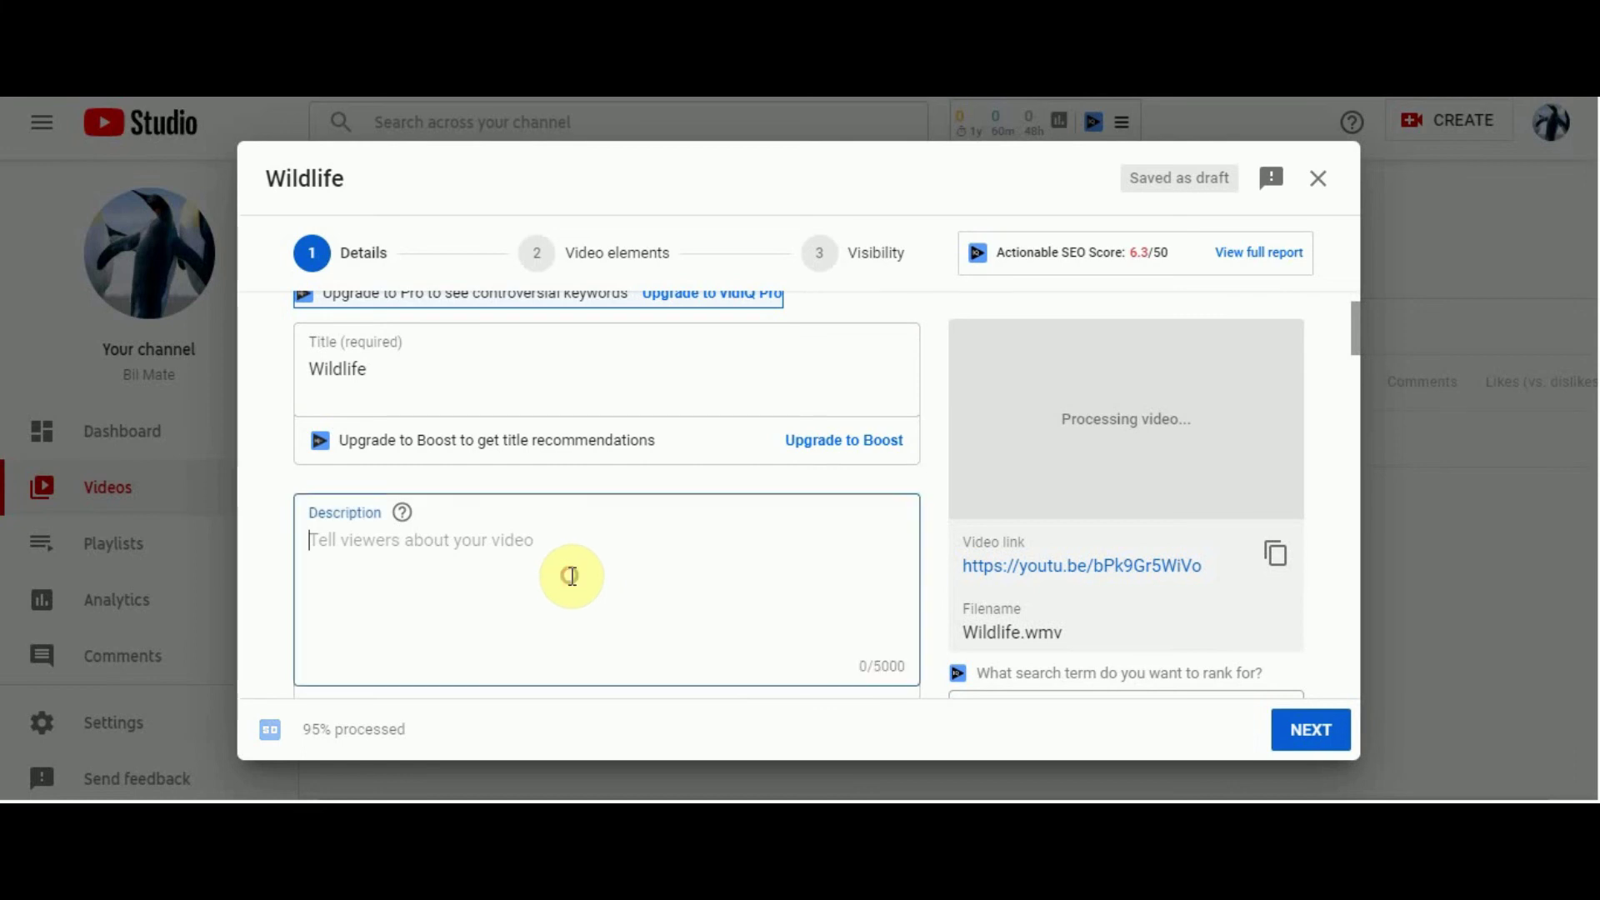
type("#")
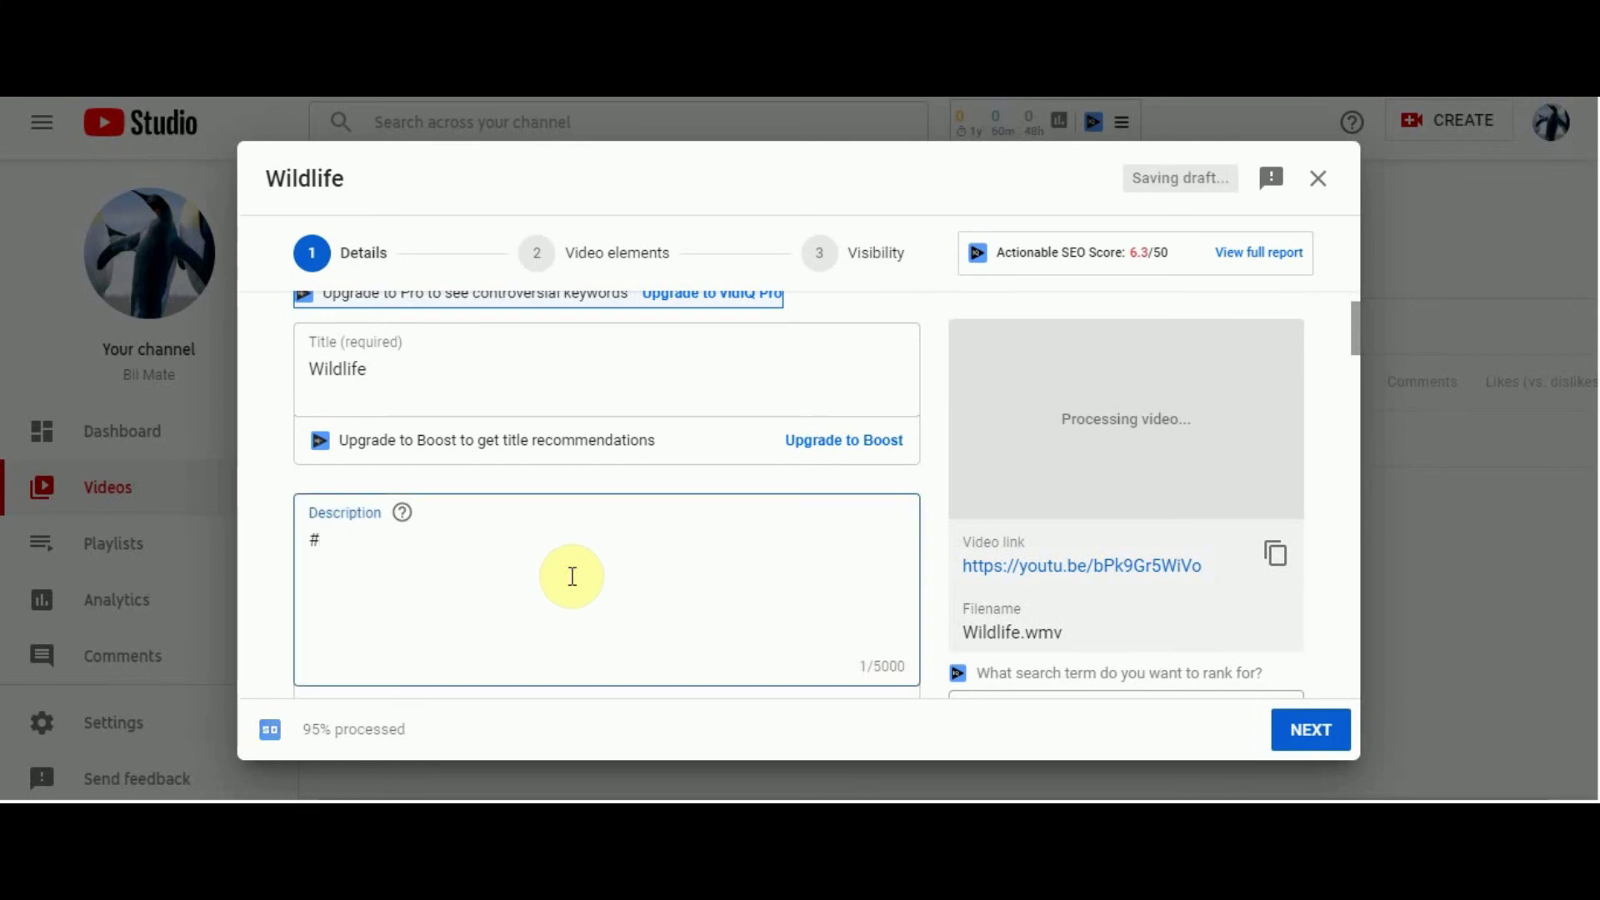
type("tags")
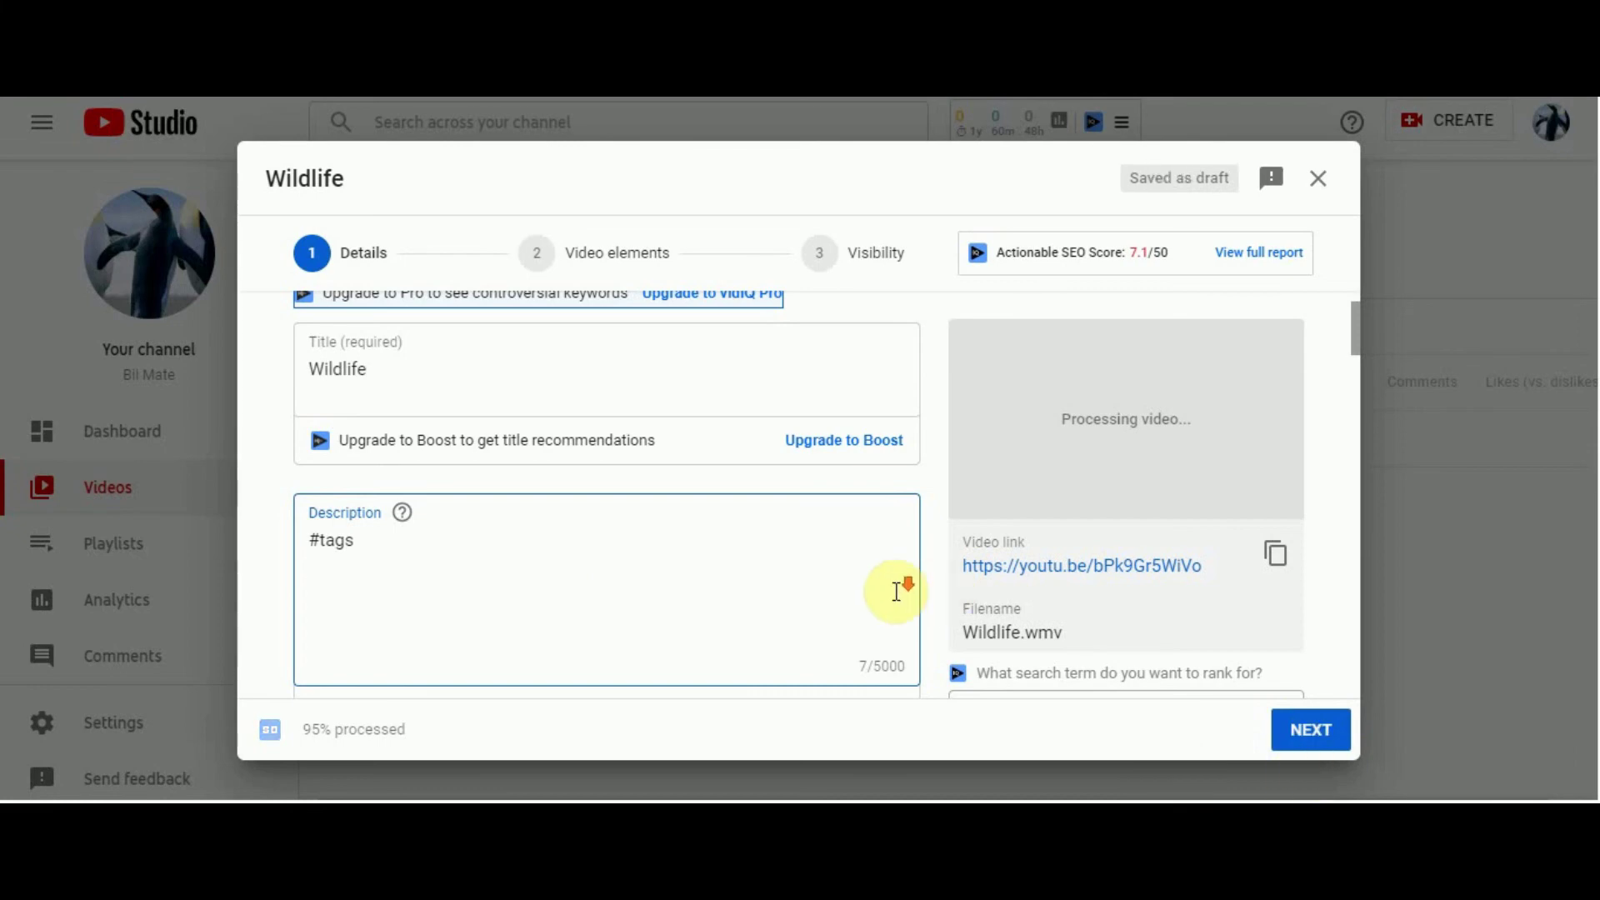
- Mark the Wildlife video as made for kids and continue past the video elements to the visibility settings
scroll(893, 590, "down", 7)
left_click(1324, 735)
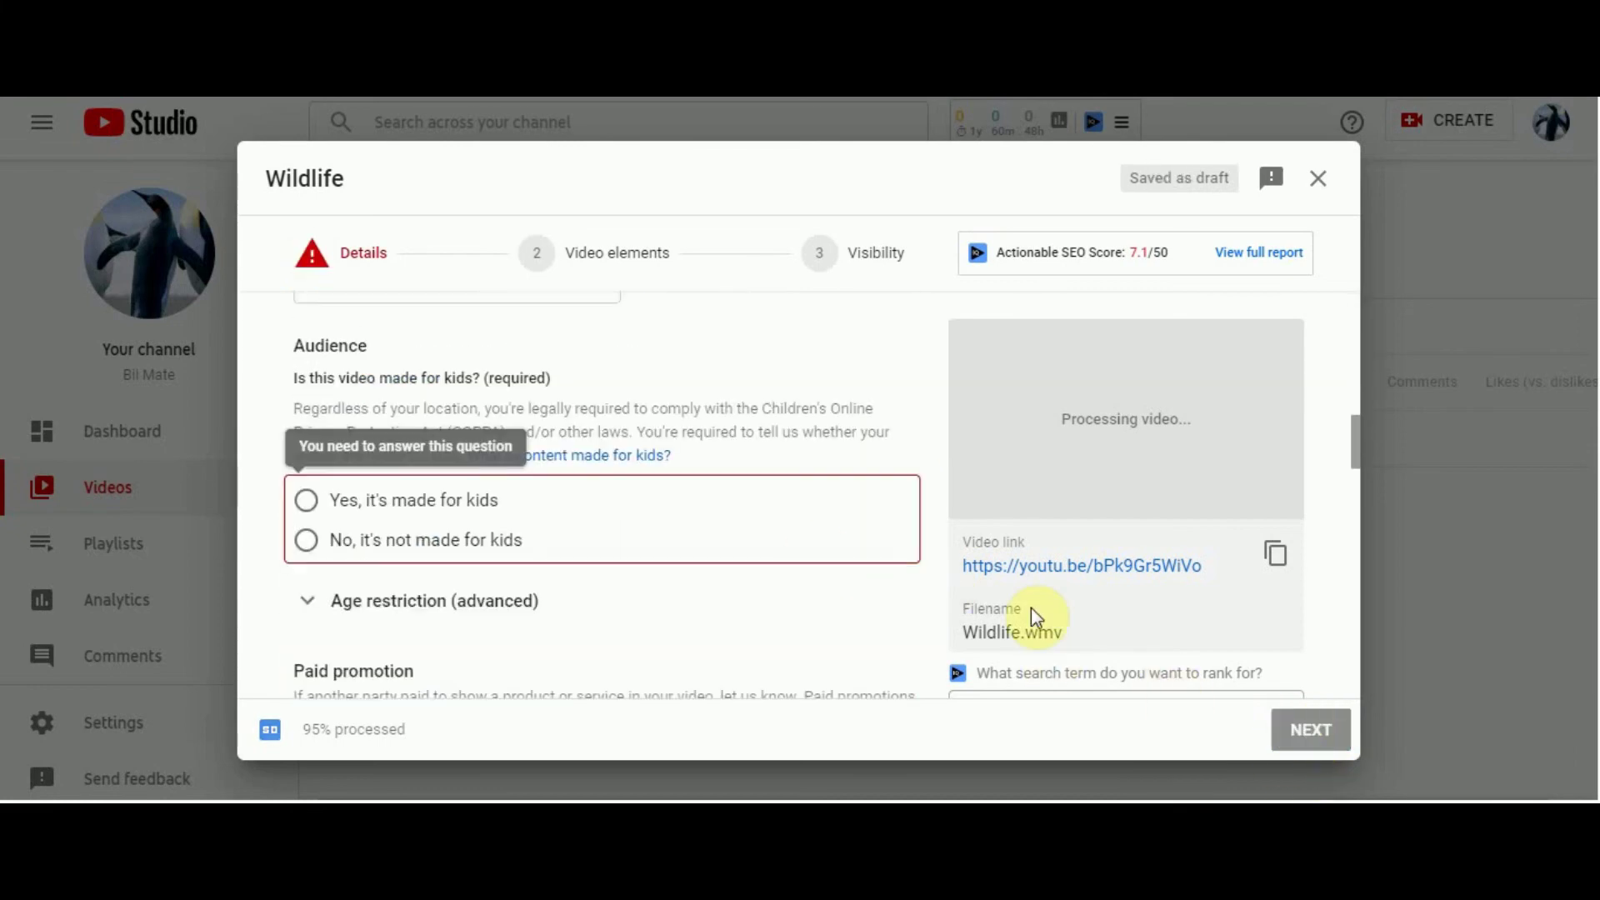
left_click(326, 513)
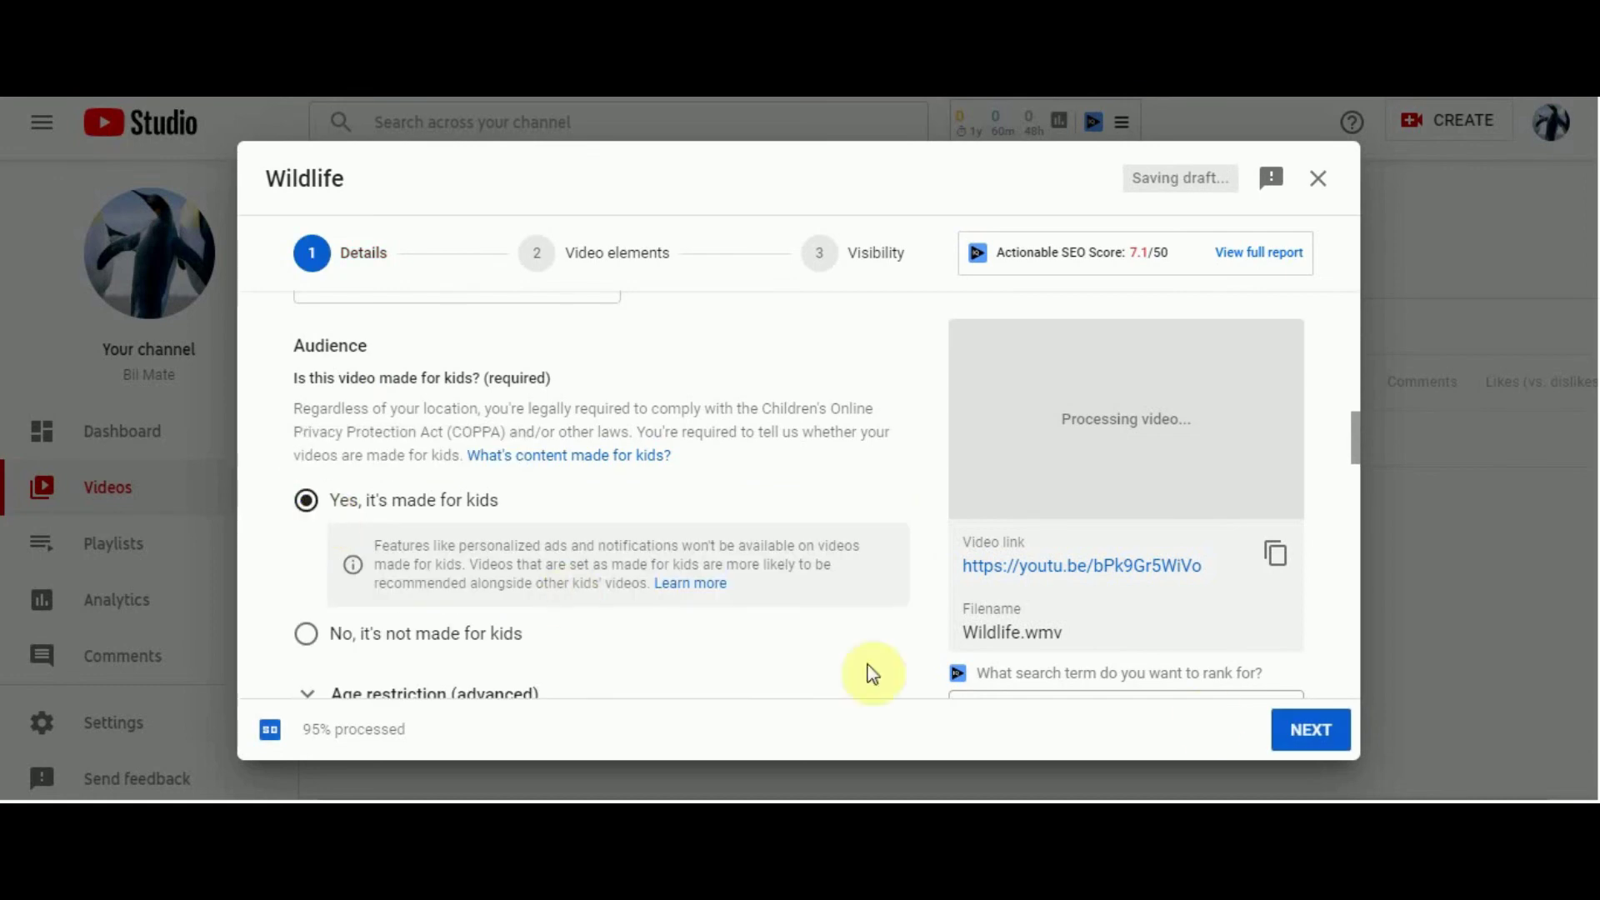
left_click(1303, 730)
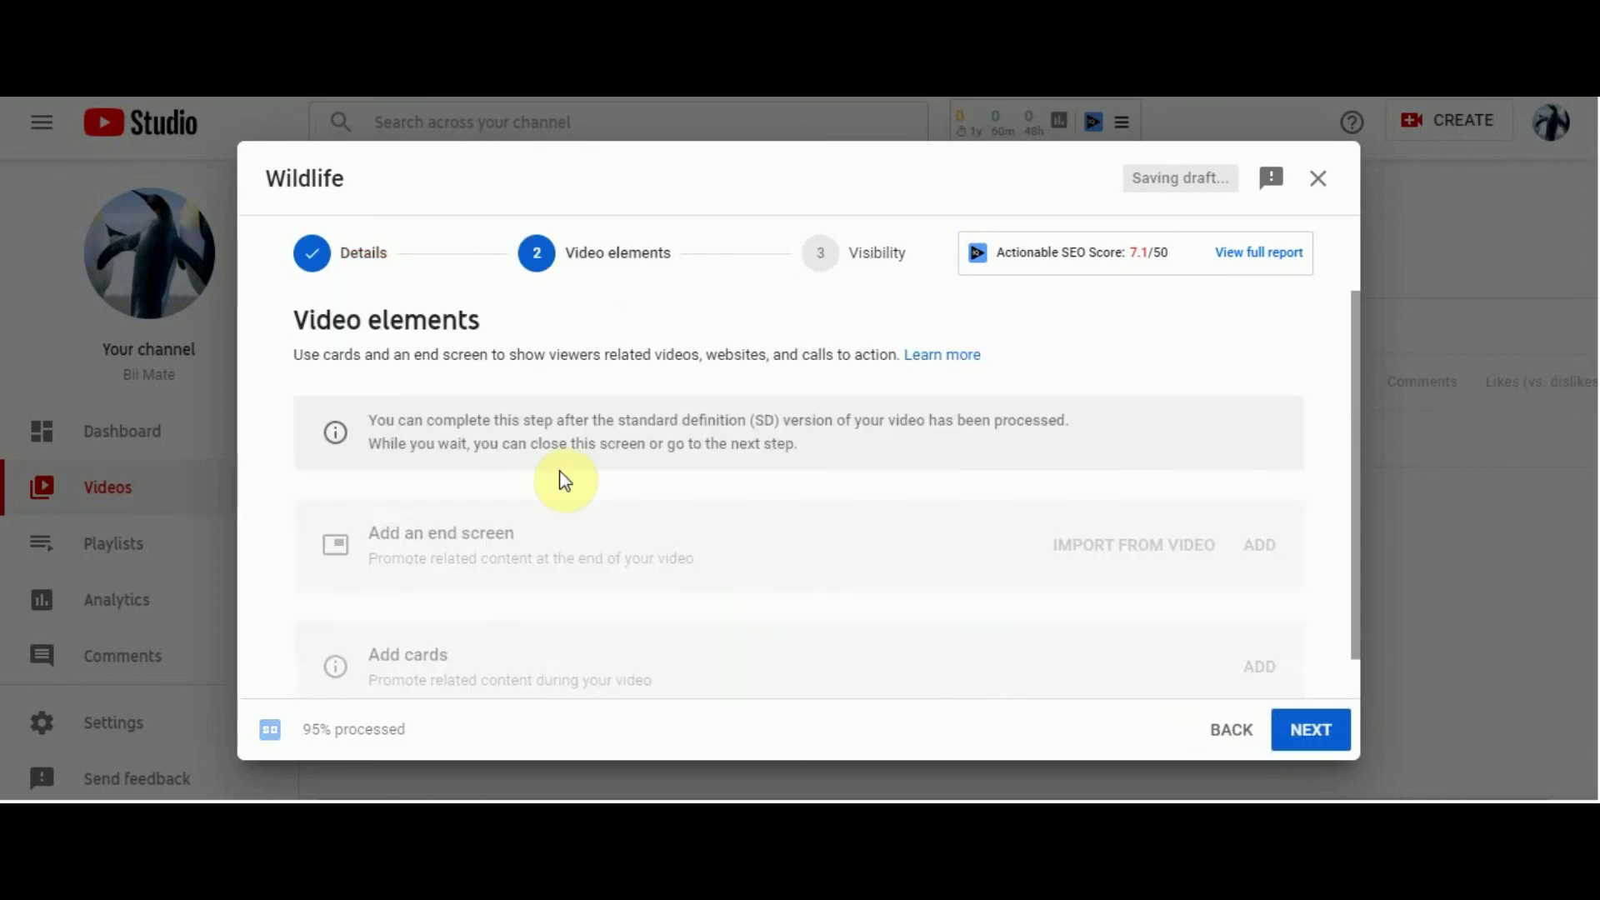
left_click(1319, 744)
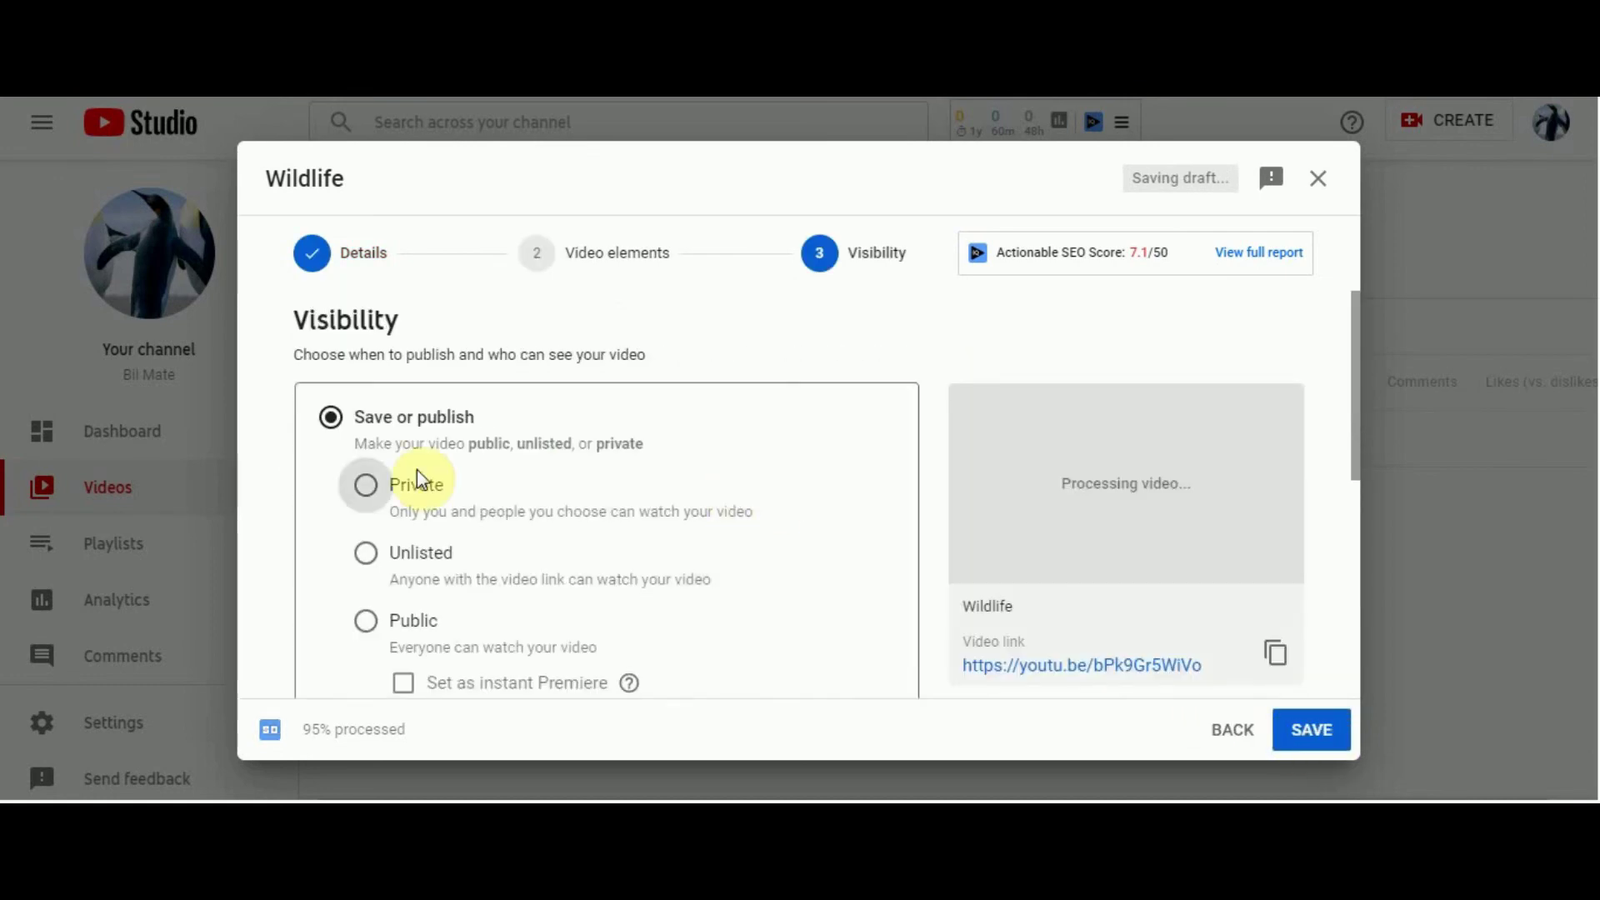
- Set the Wildlife video's visibility to Public, publish it, and dismiss the processing notice
scroll(414, 461, "down", 1)
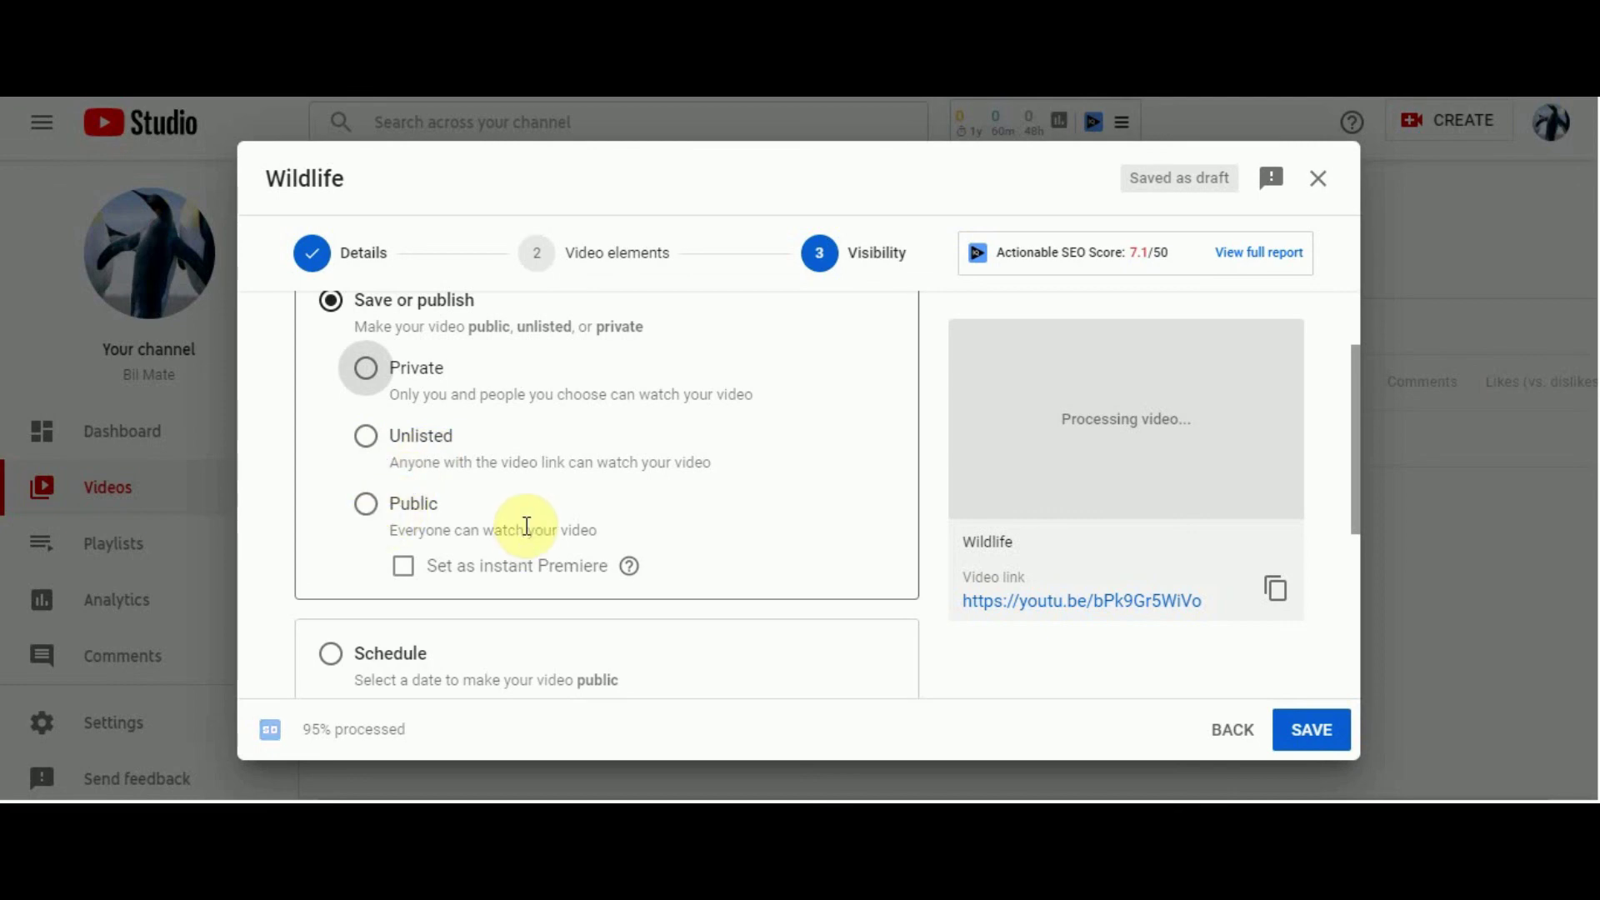
scroll(534, 525, "down", 1)
left_click(367, 389)
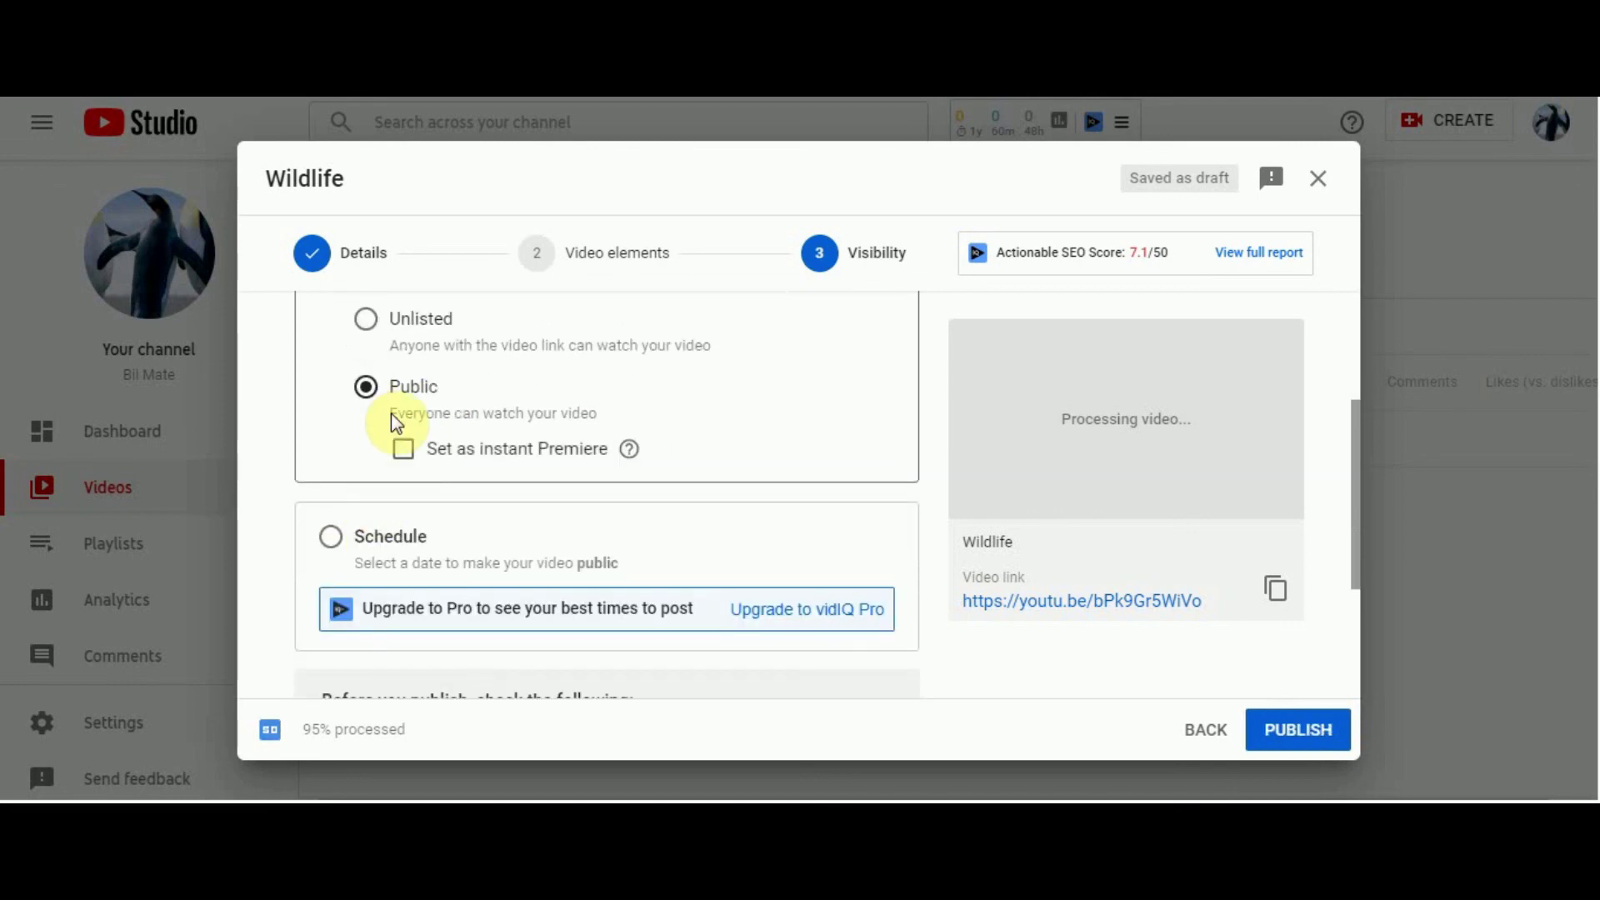
scroll(400, 425, "down", 2)
scroll(453, 443, "up", 2)
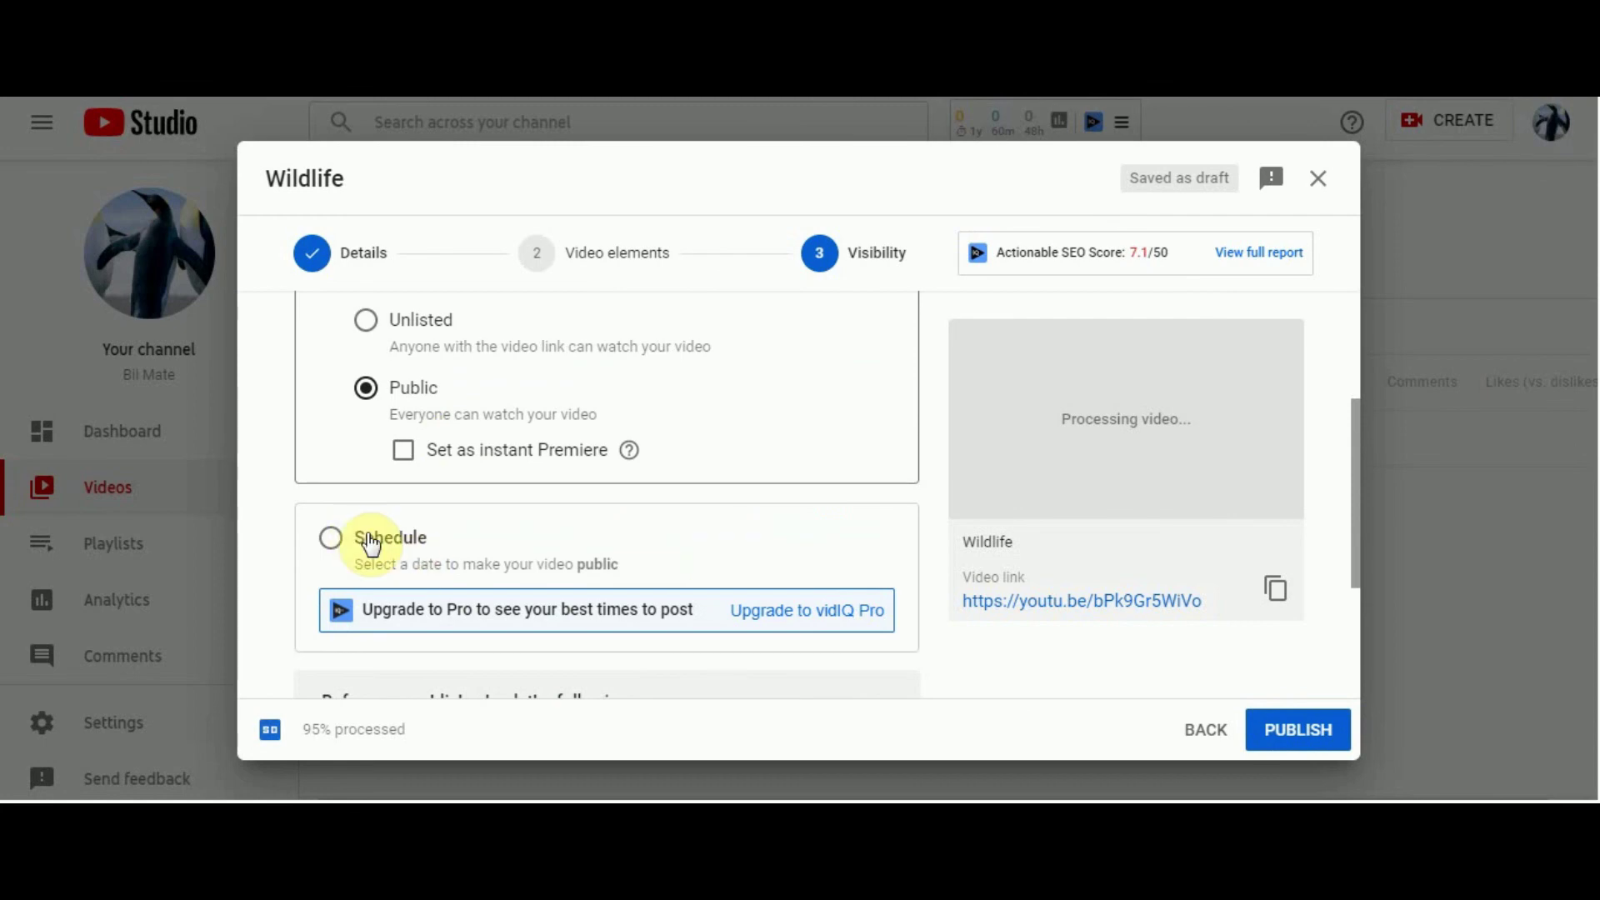
scroll(749, 546, "down", 2)
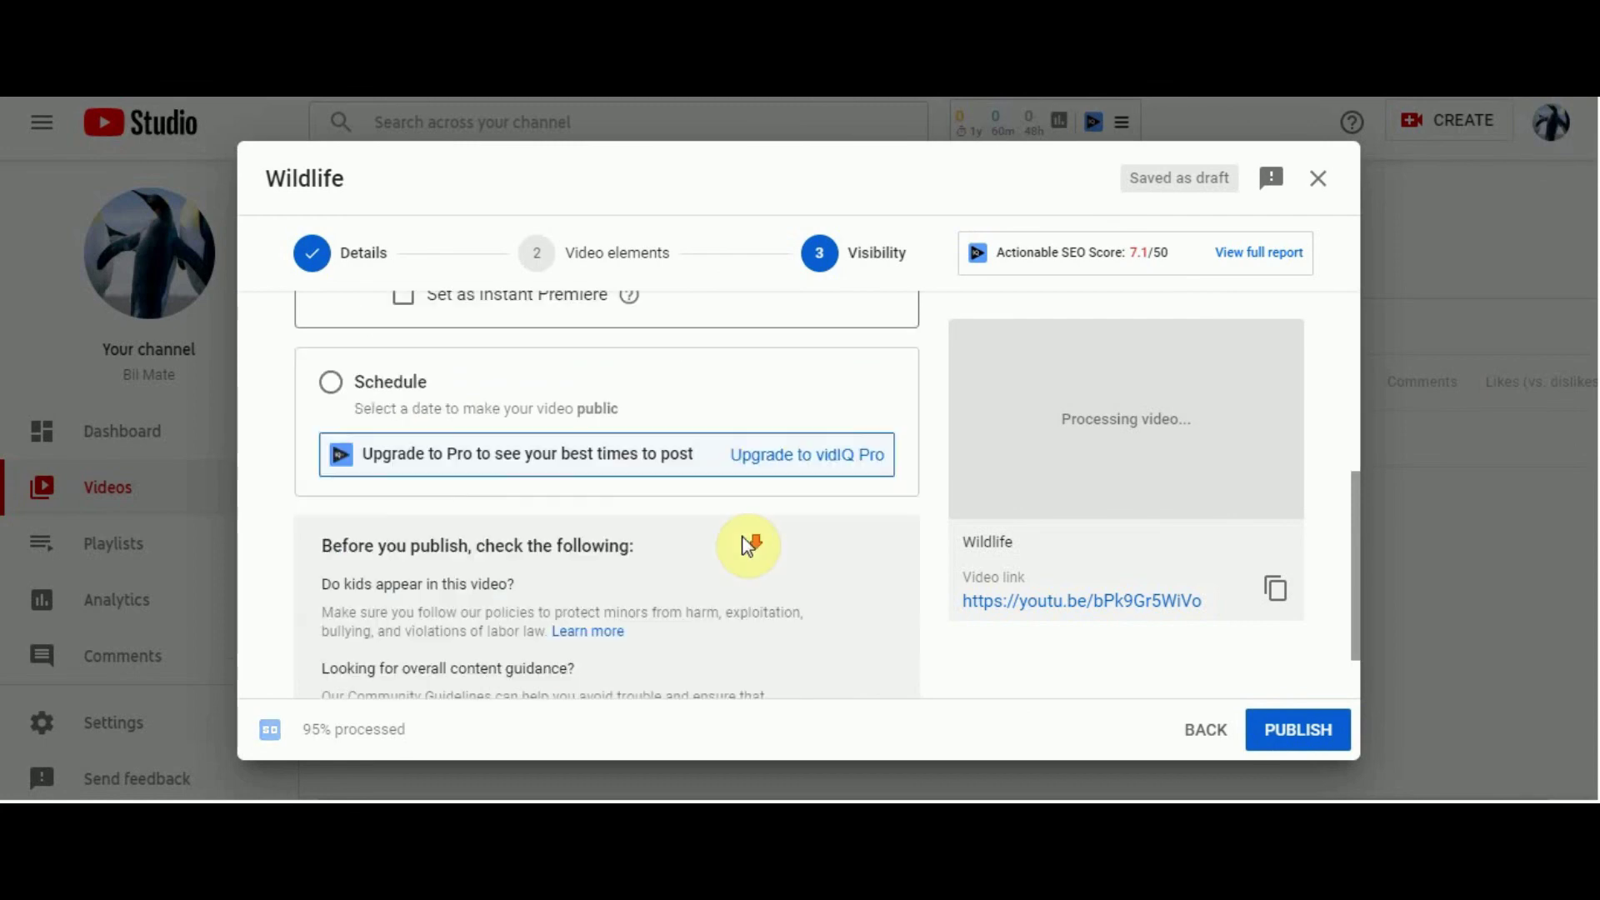
scroll(749, 546, "down", 1)
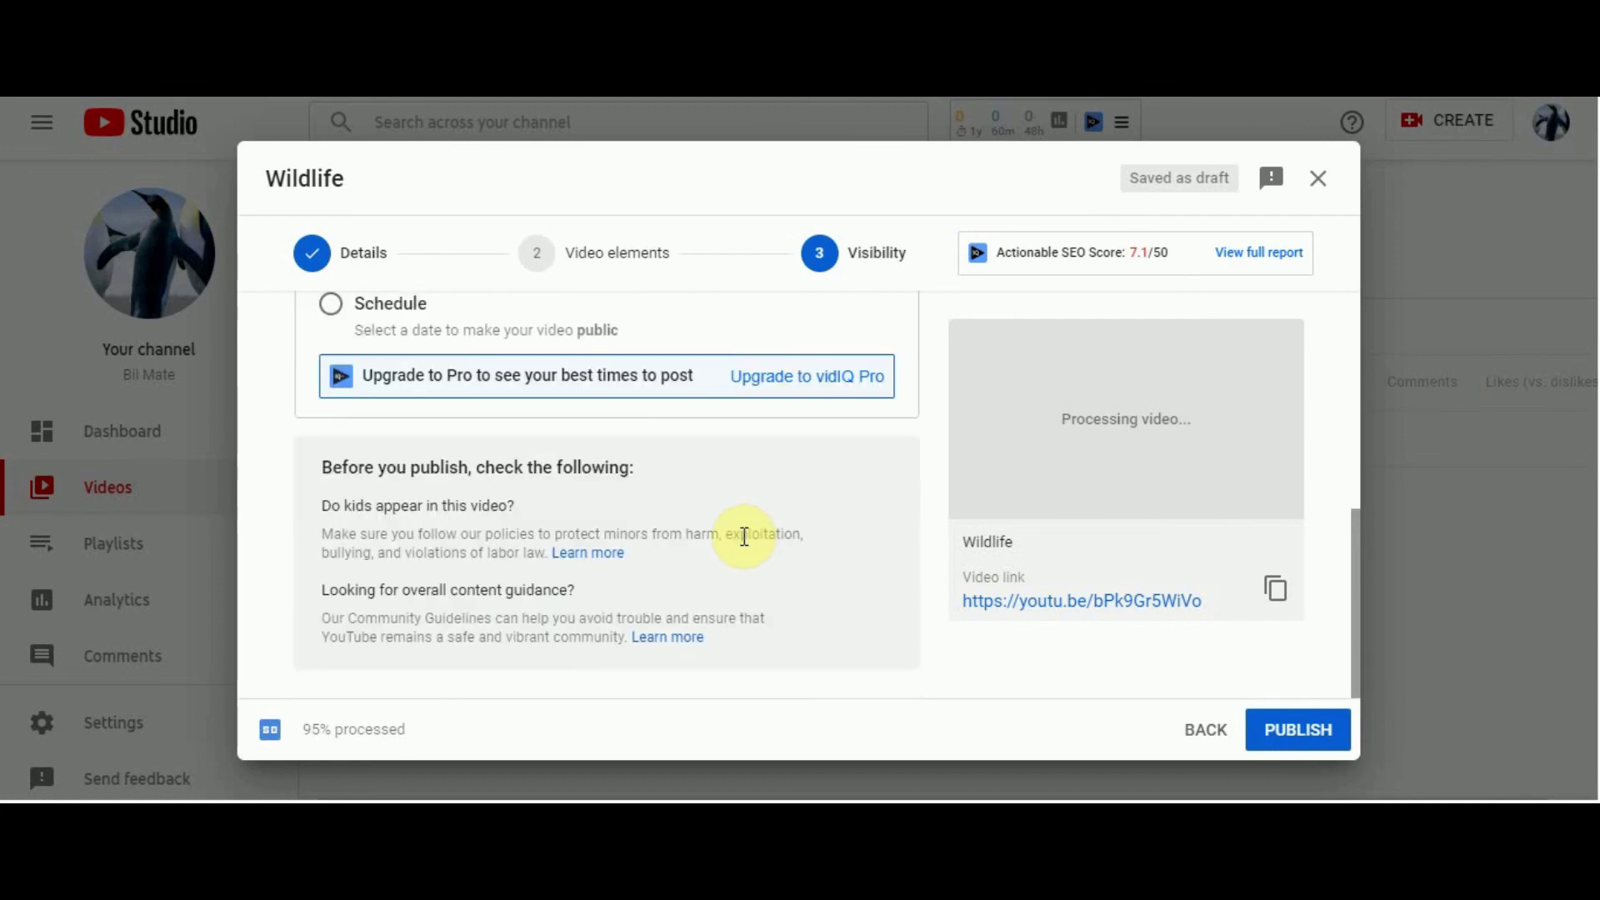
left_click(1307, 729)
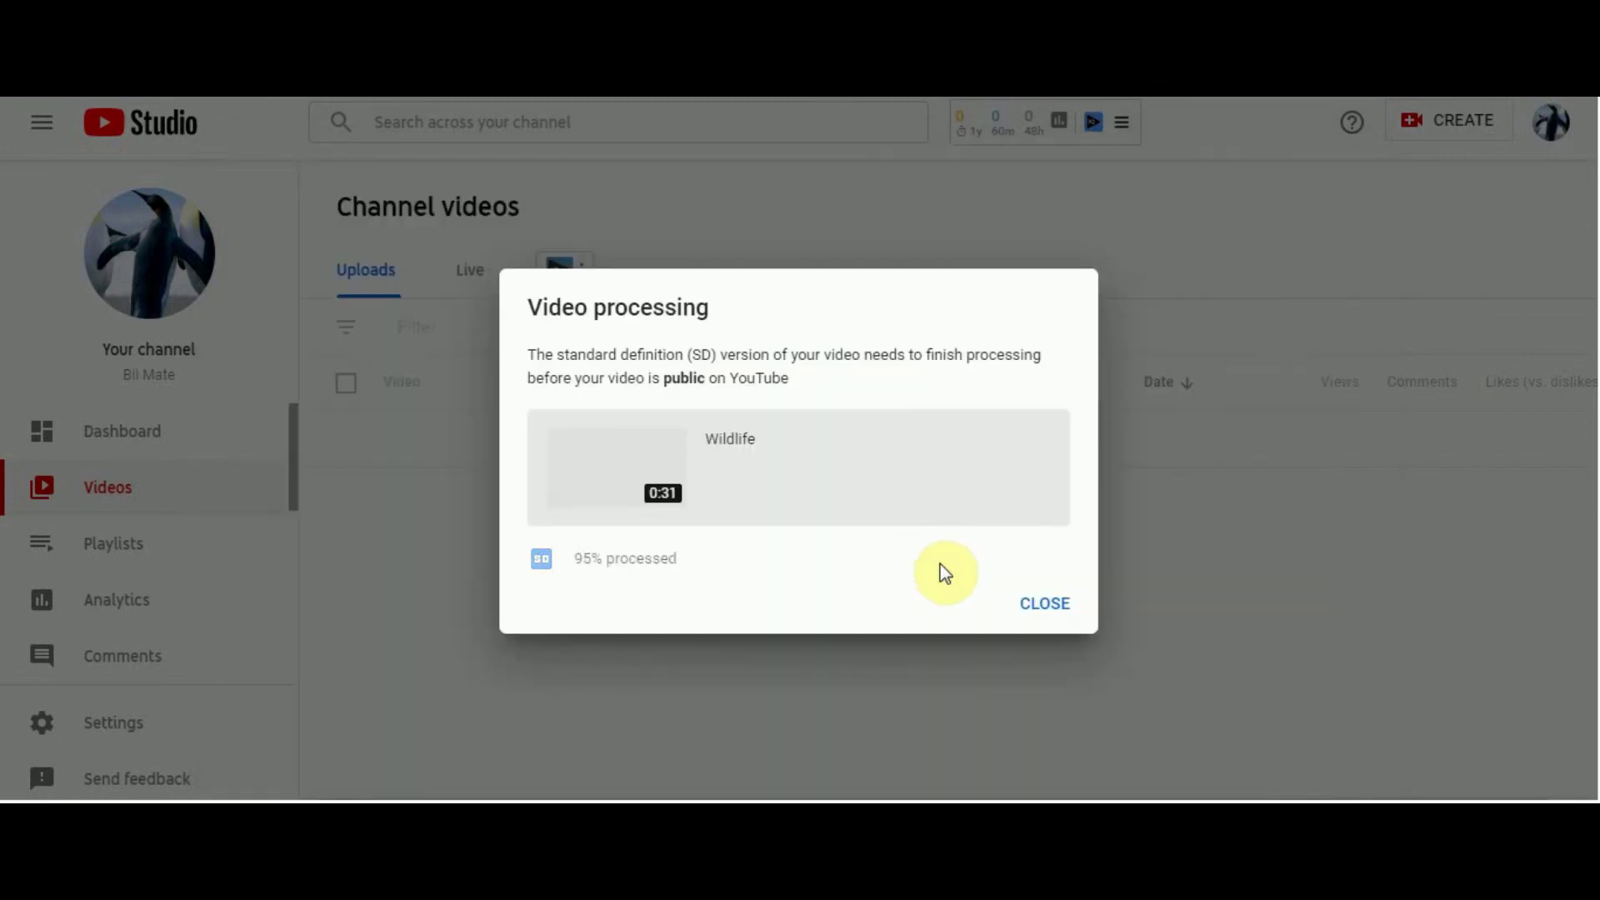
left_click(1063, 605)
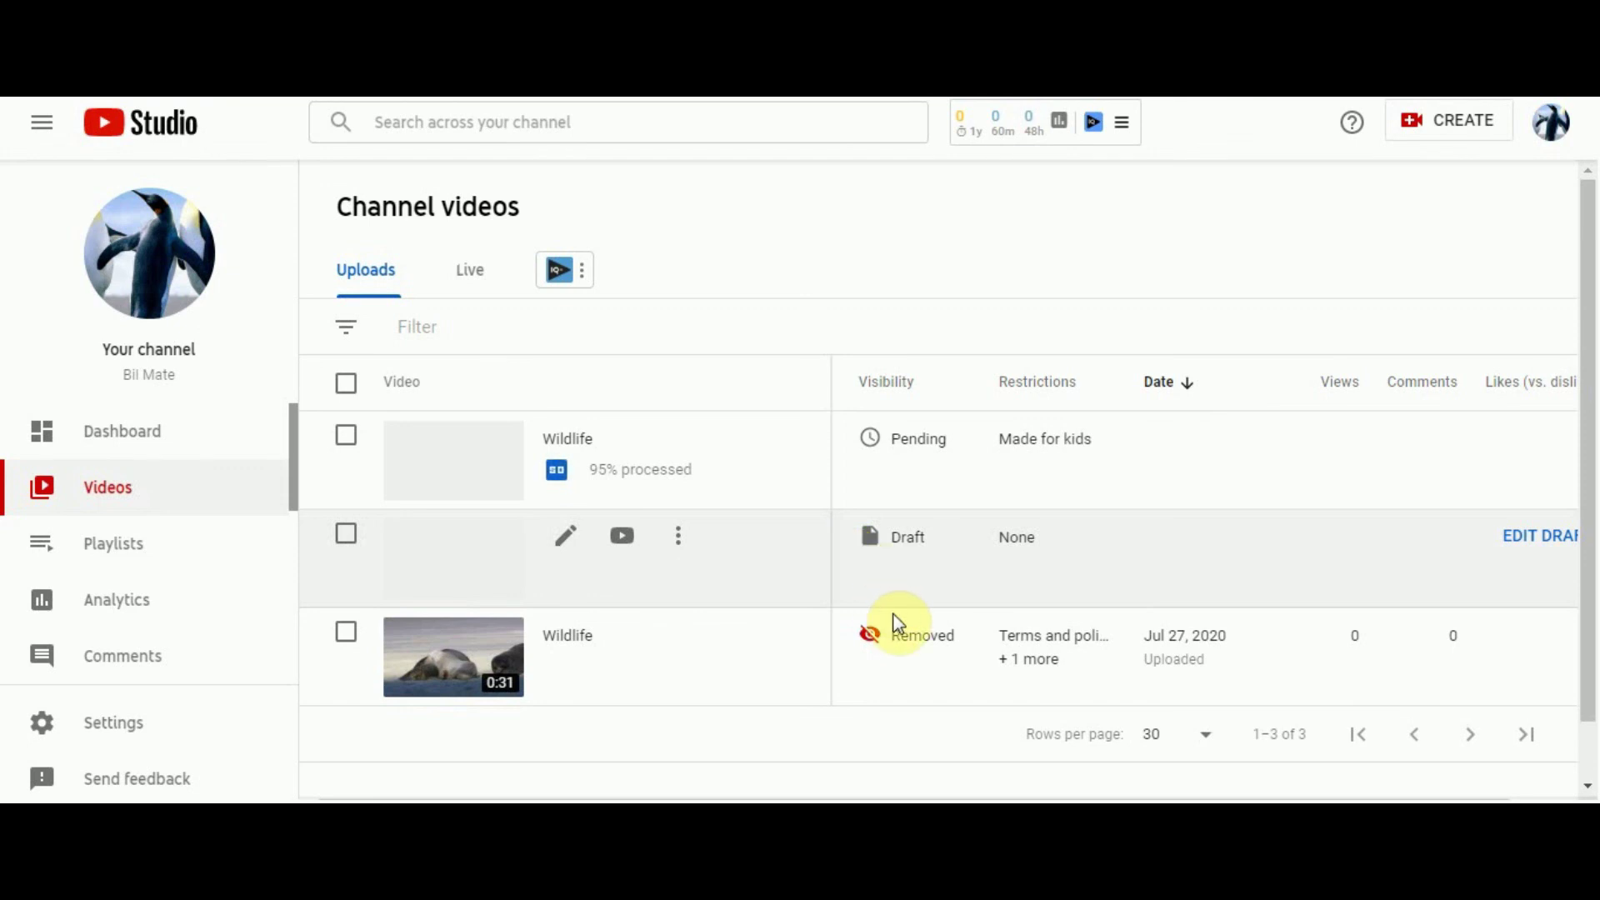
- Open the channel dashboard and look over its news, analytics, Creator Insider and ideas sections
mouse_move(902, 644)
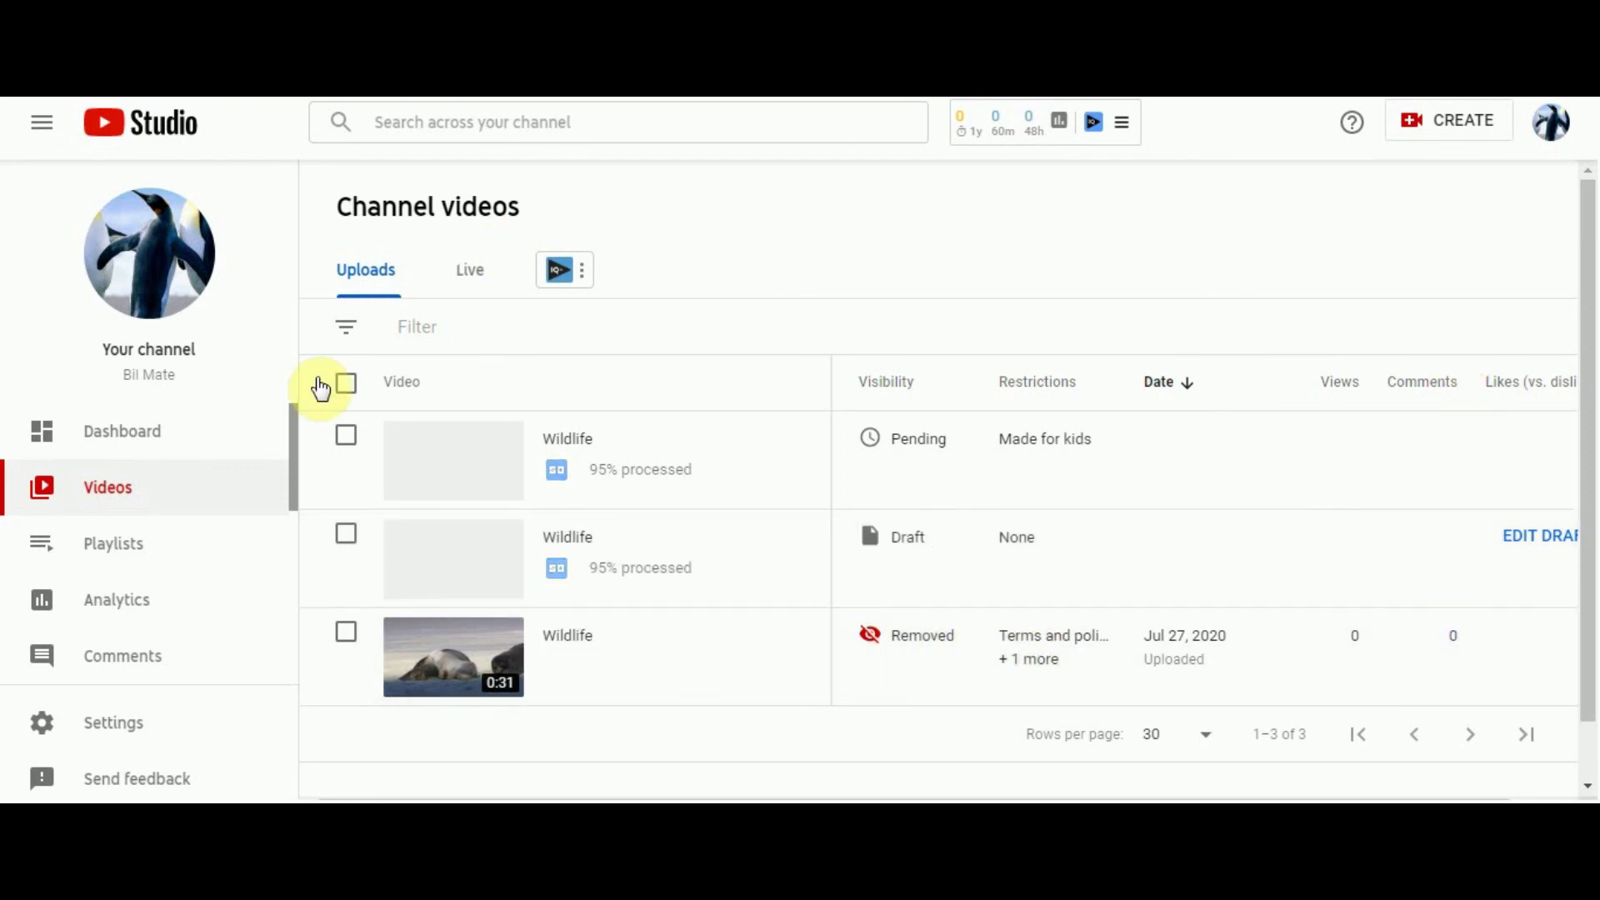
left_click(141, 453)
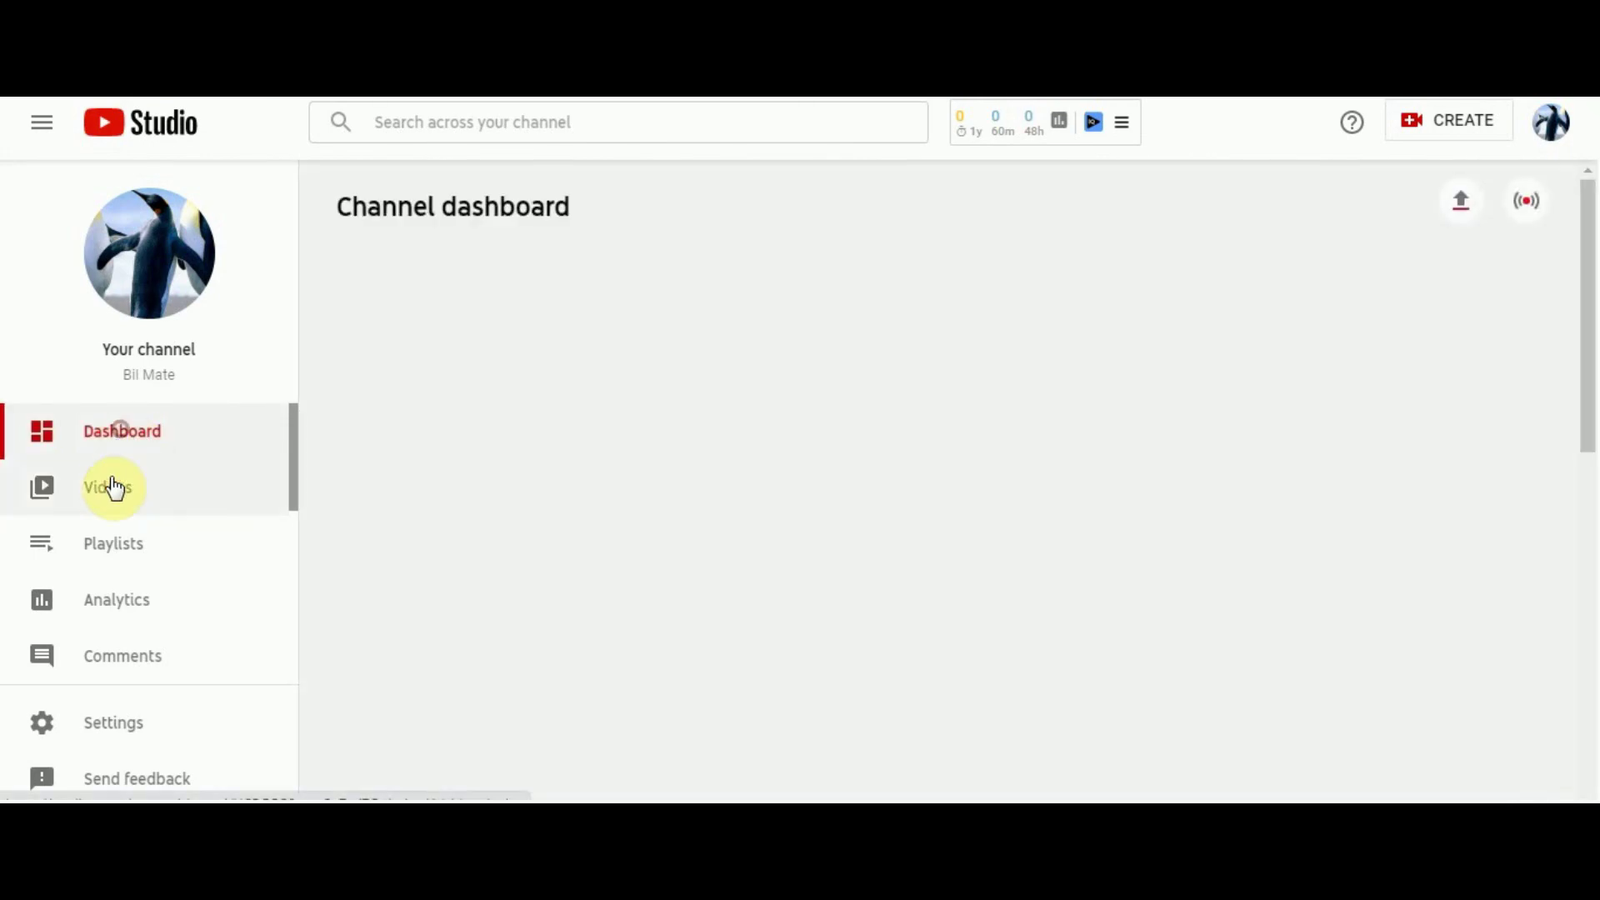
left_click(111, 482)
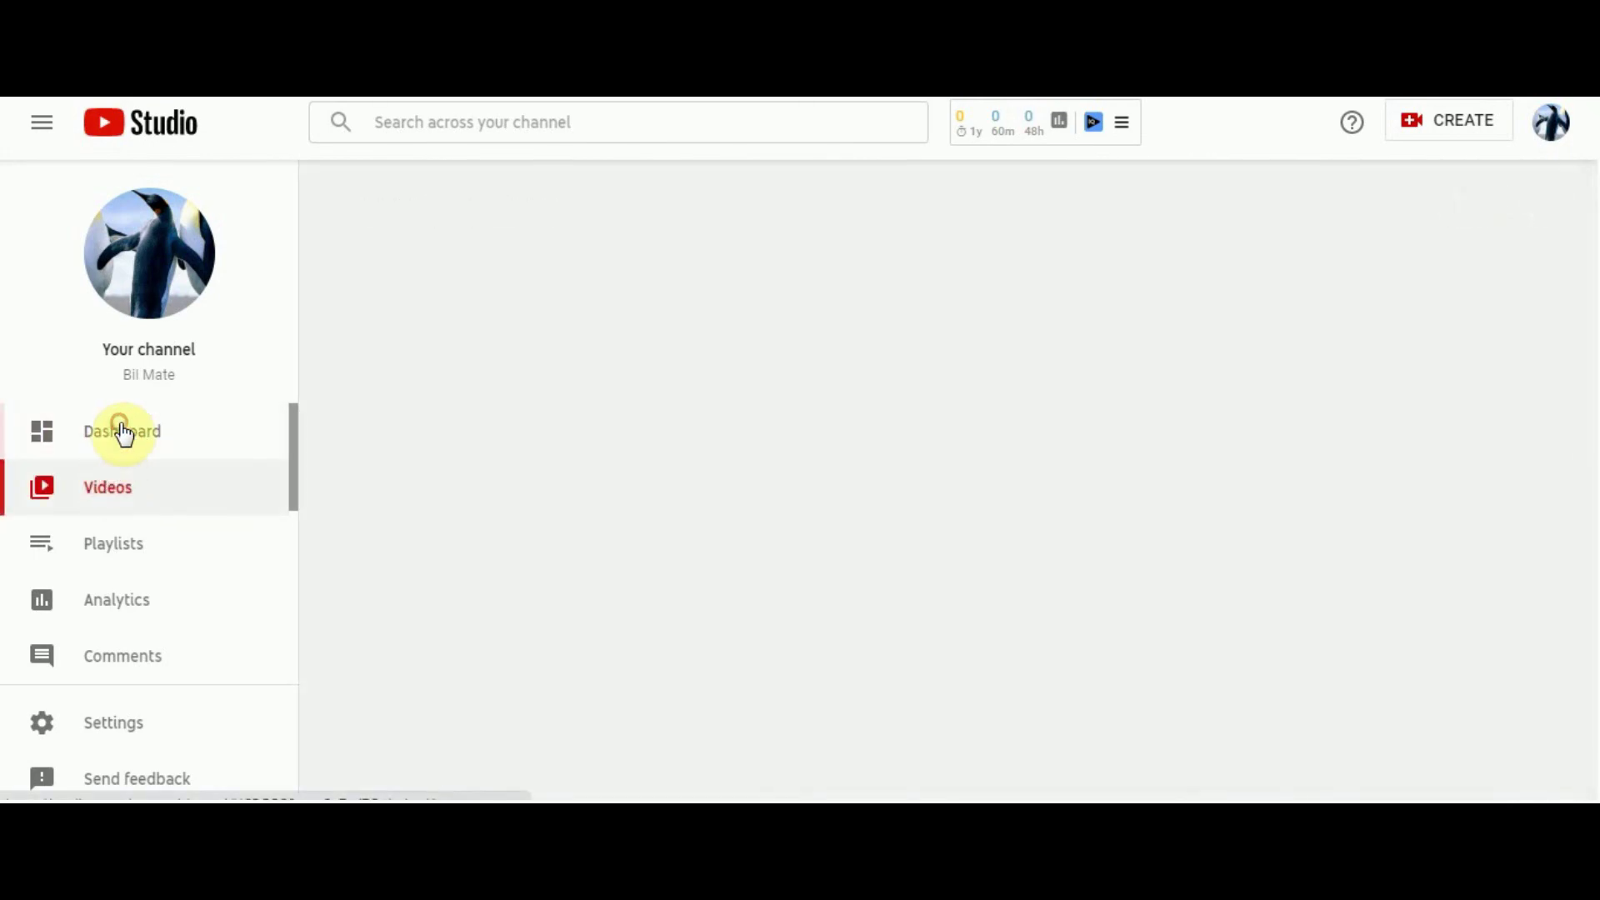
left_click(123, 433)
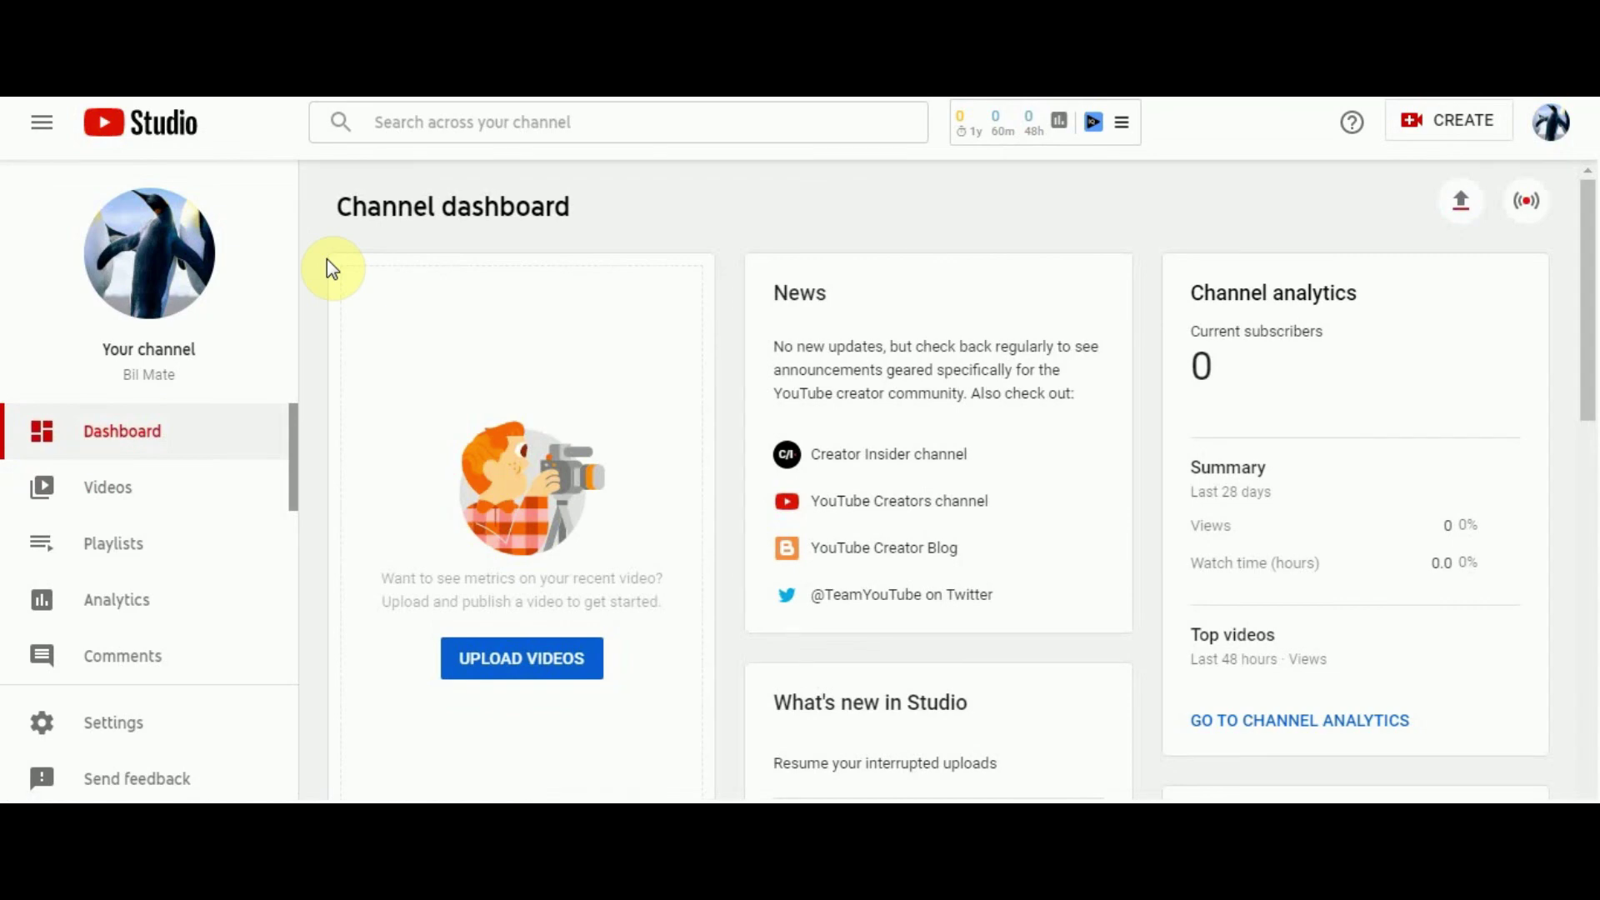
scroll(327, 263, "down", 10)
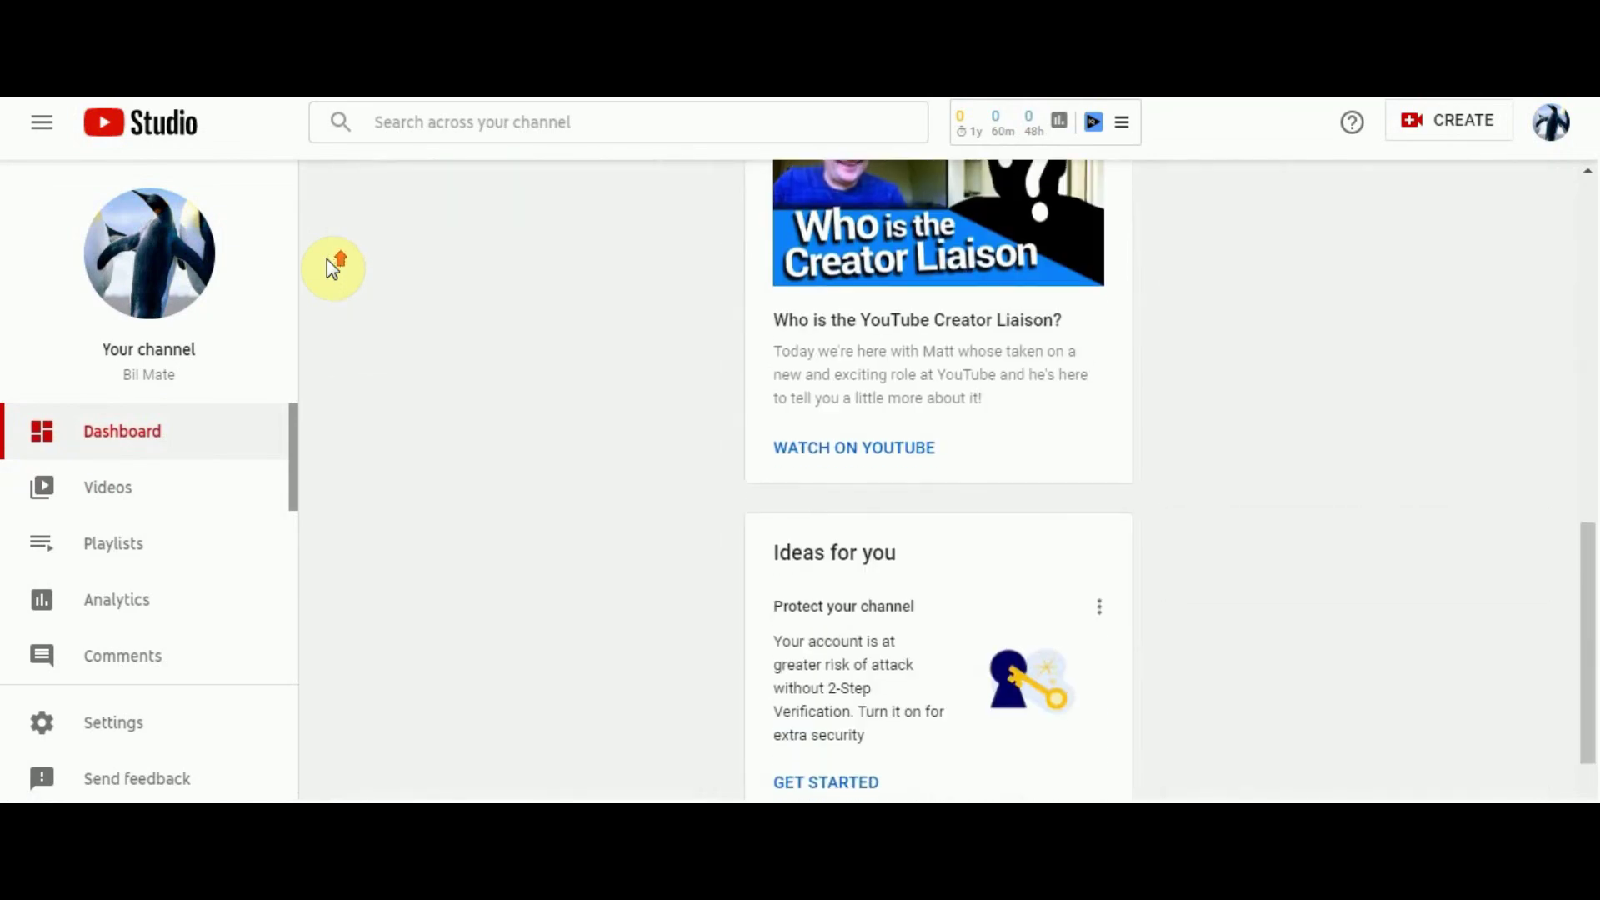
scroll(327, 259, "up", 10)
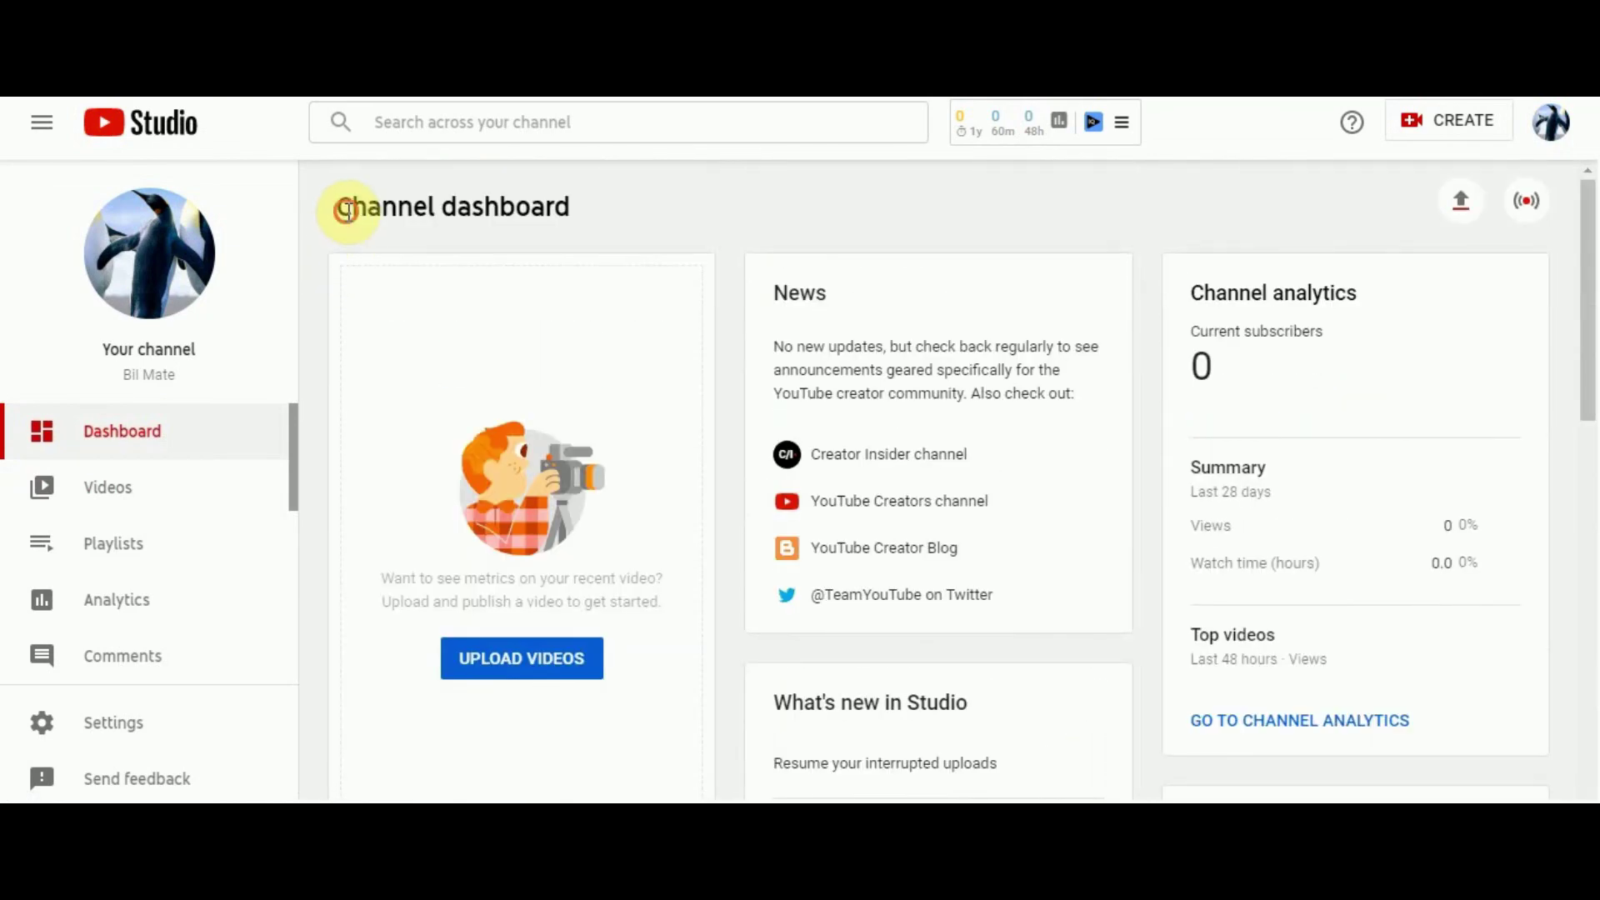
left_click_drag(345, 210, 553, 206)
left_click(367, 215)
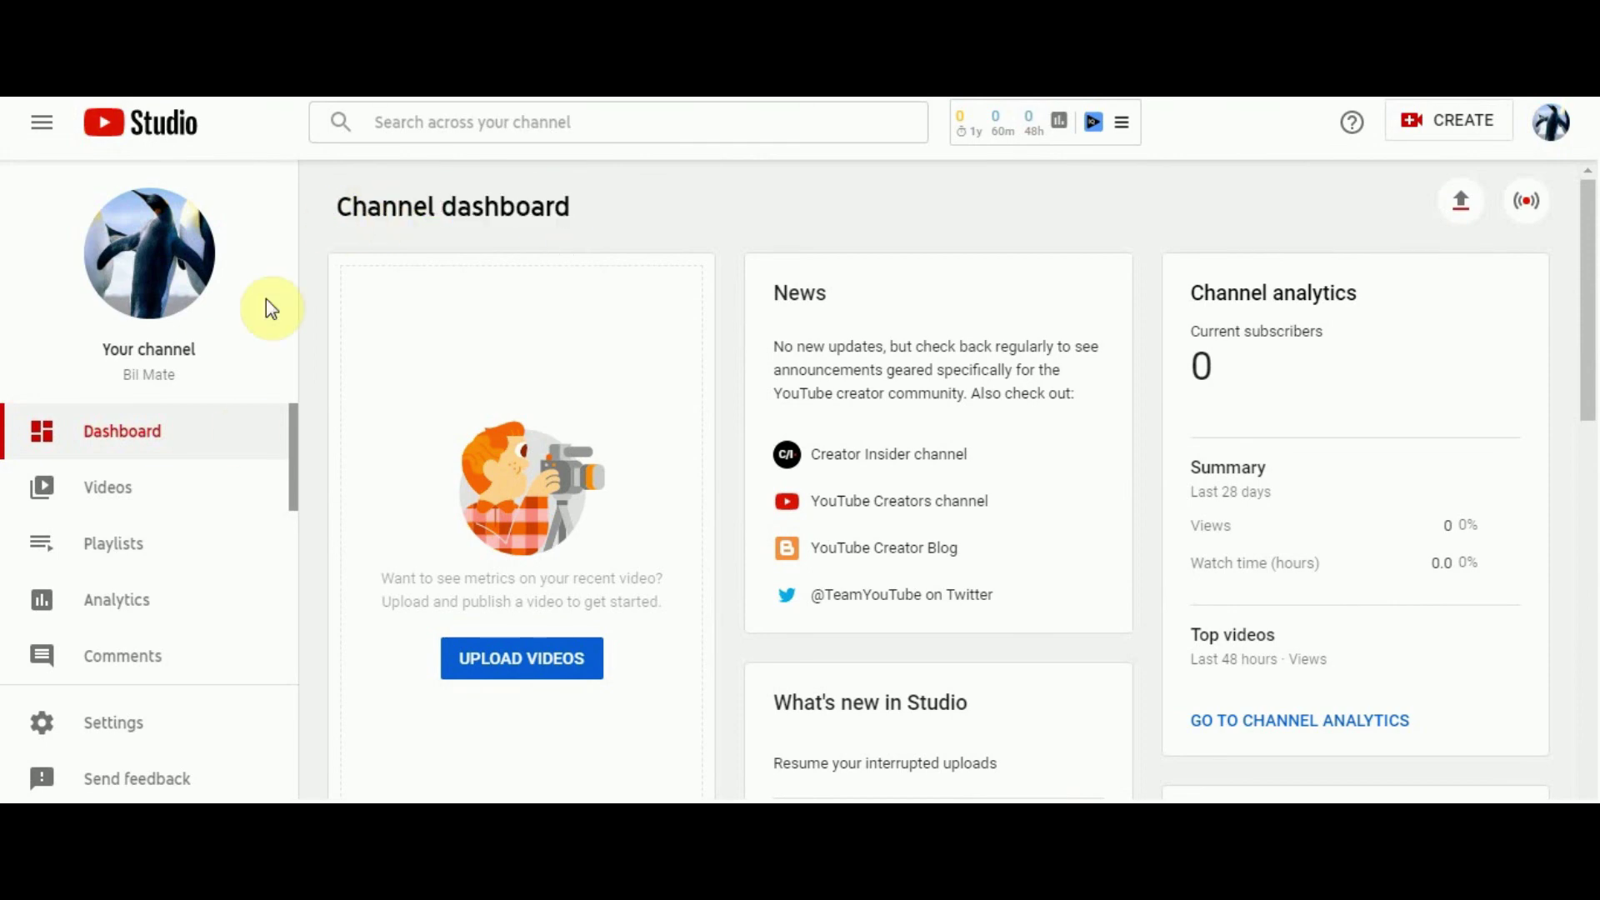
scroll(324, 509, "down", 10)
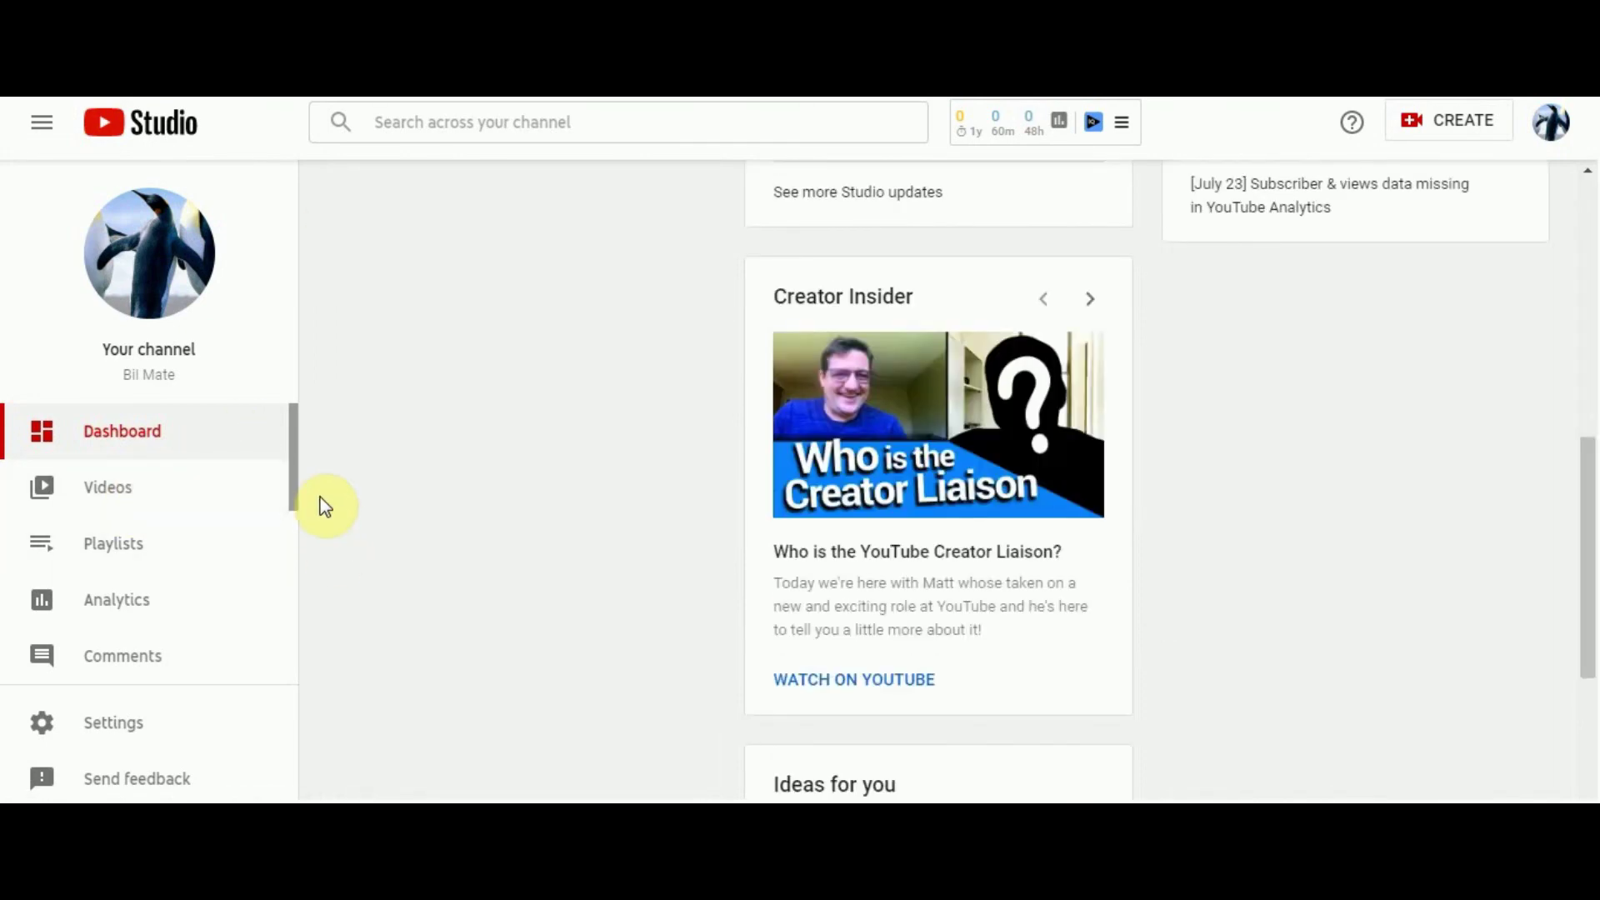